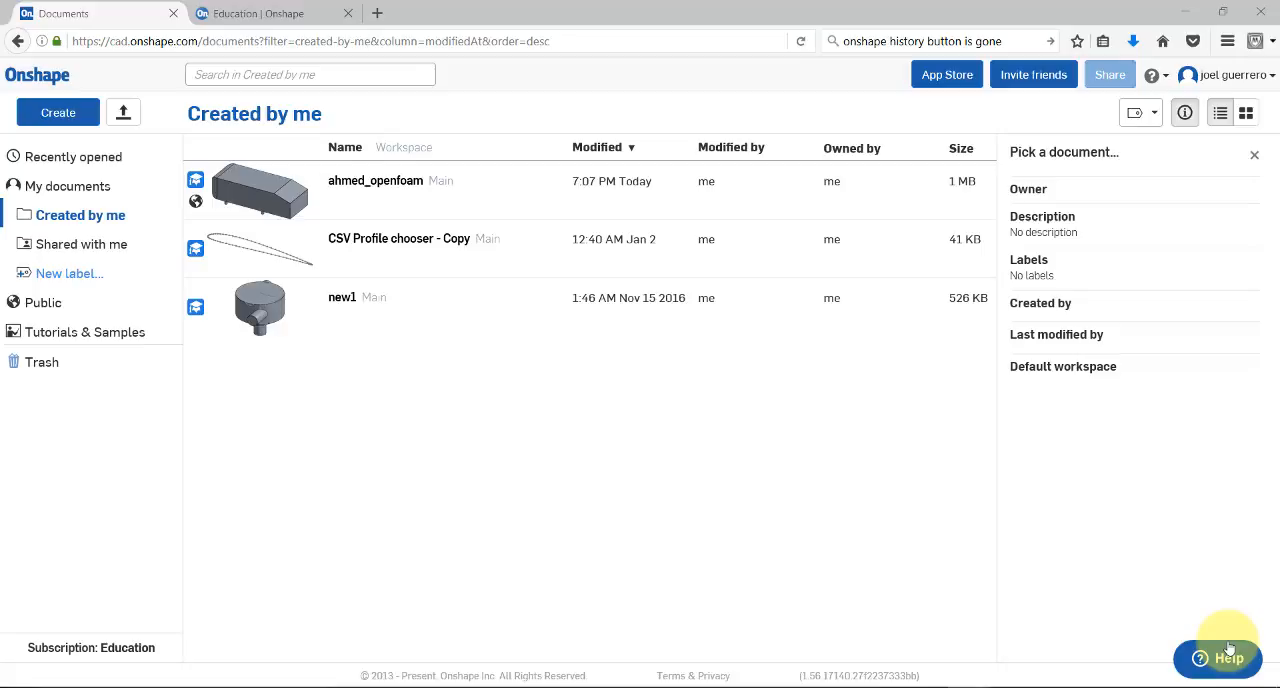
Search the public documents for "ahmed" and look through the results
{"action": "left_click", "coordinate": [304, 73]}
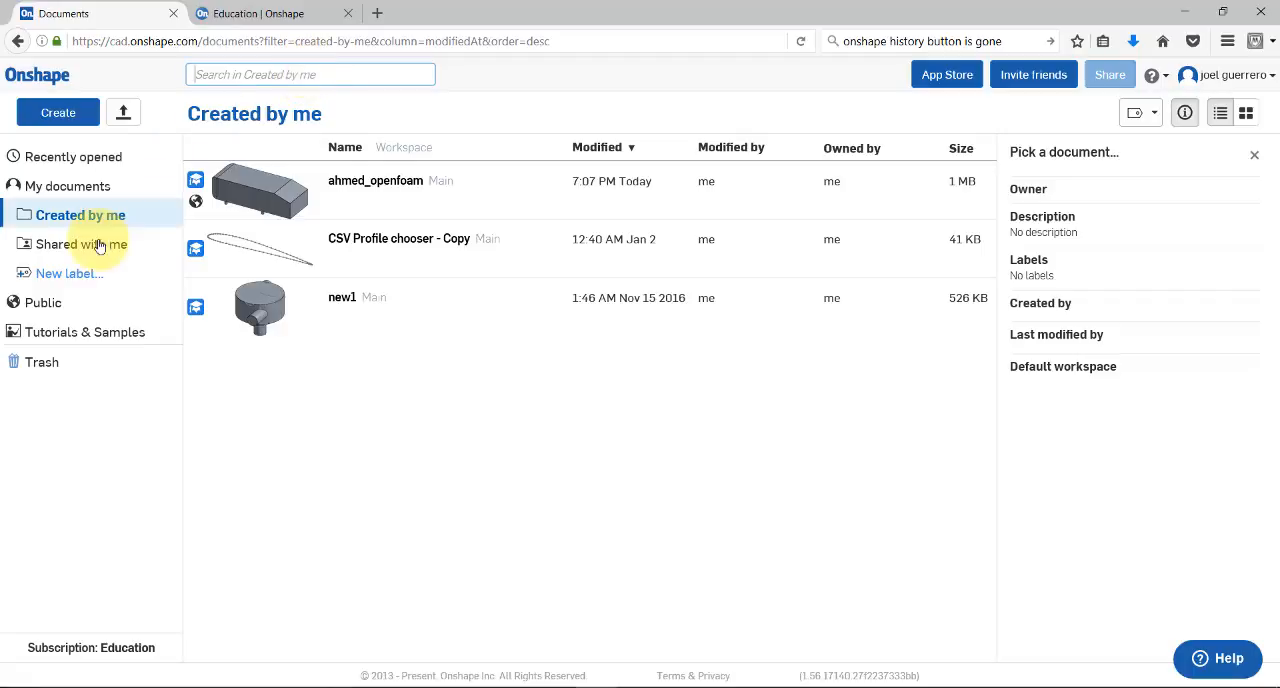
{"action": "left_click", "coordinate": [44, 305]}
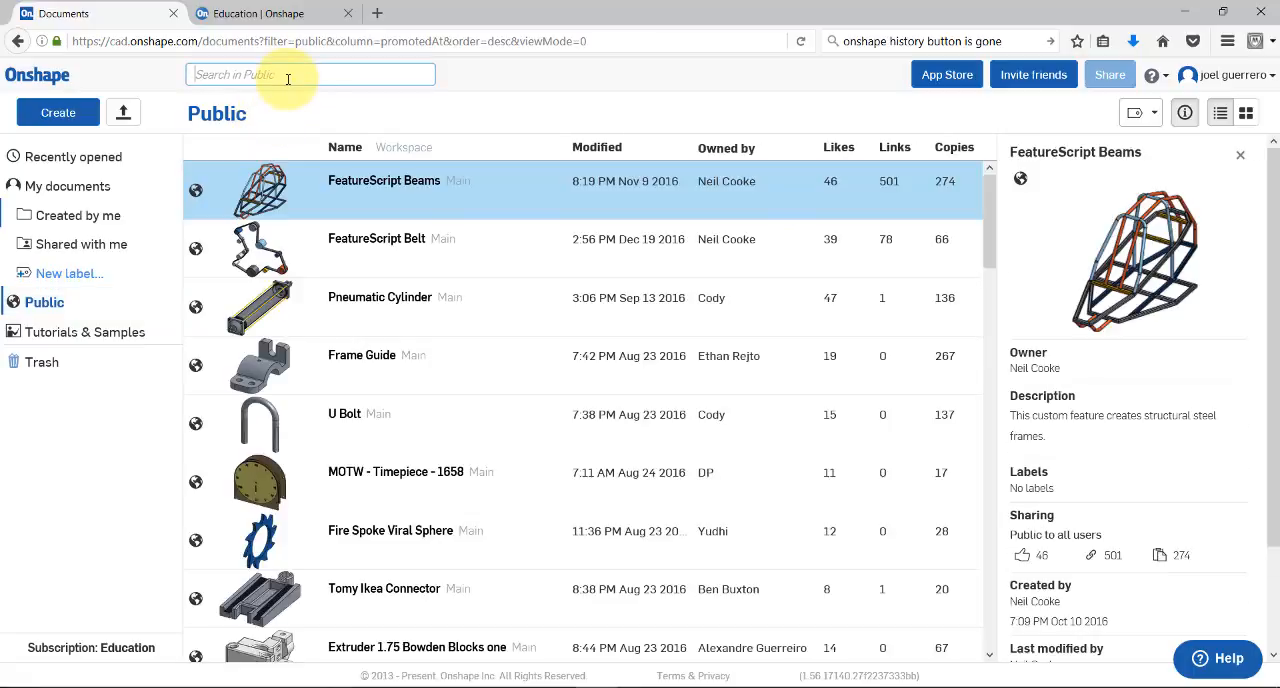
{"action": "type", "text": "ahmed"}
{"action": "key", "text": "Return"}
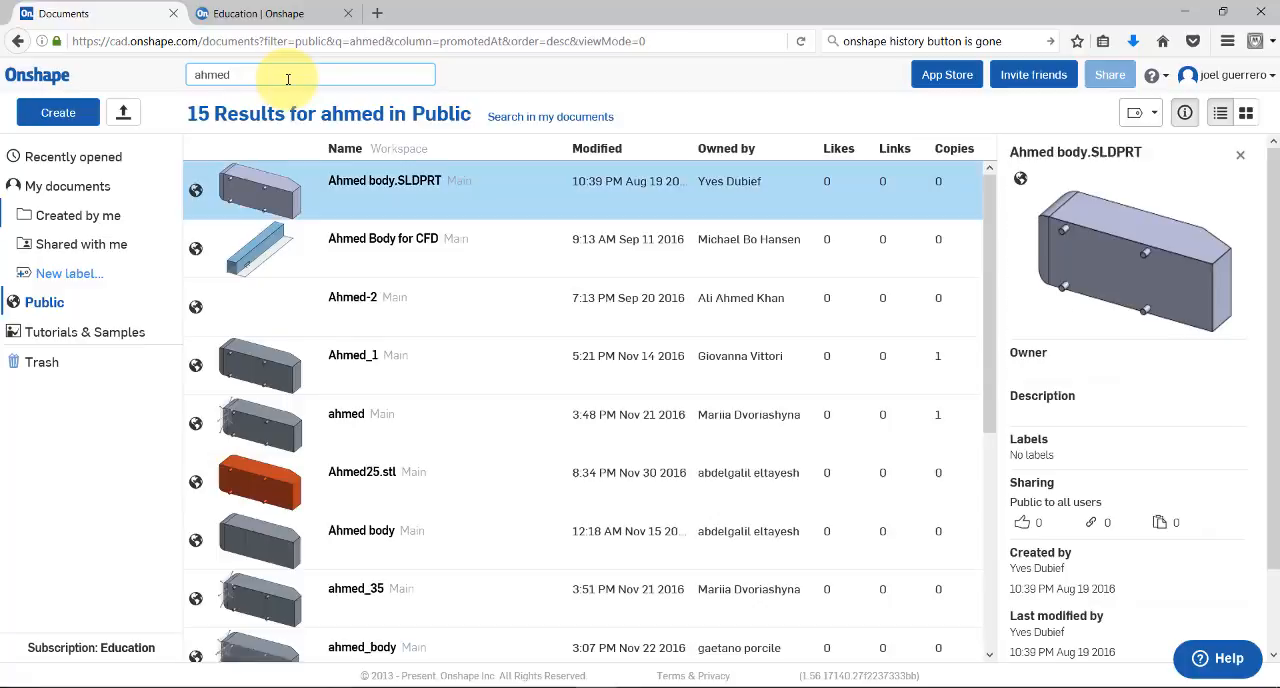
{"action": "scroll", "coordinate": [376, 375], "scroll_direction": "down", "scroll_amount": 4}
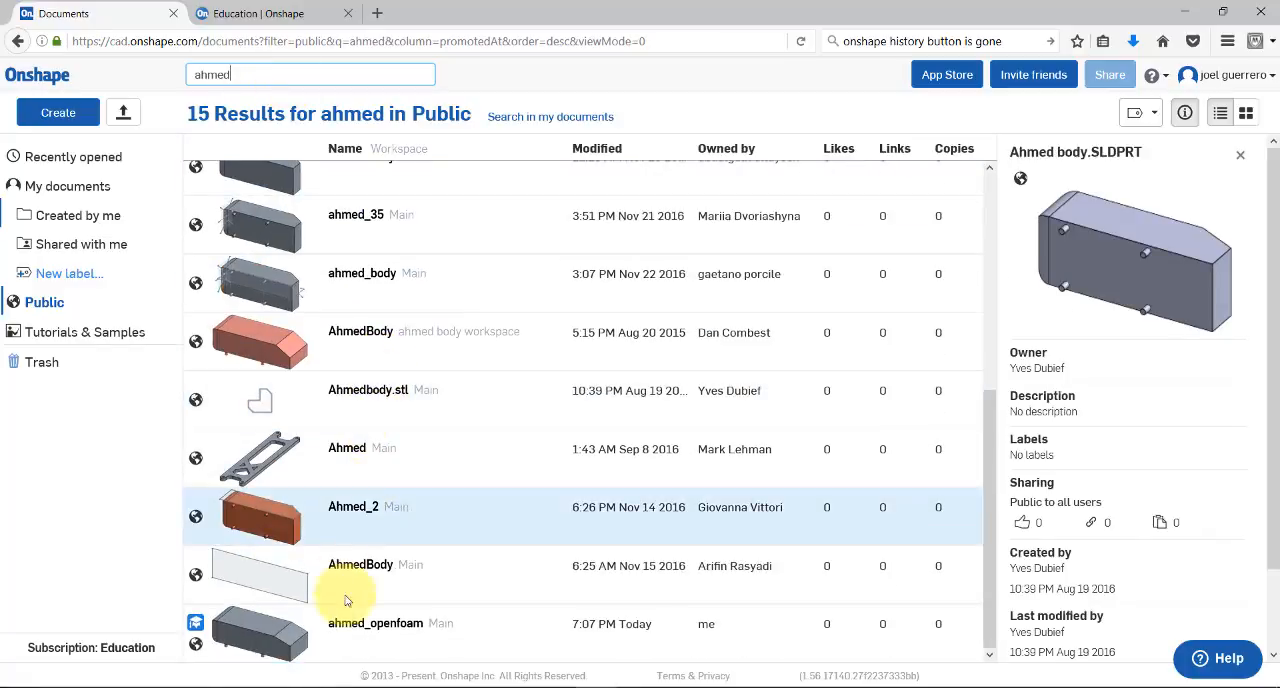
Search the public documents for "openfoam" and open the ahmed_openfoam document with its tab list closed
{"action": "double_click", "coordinate": [233, 75]}
{"action": "type", "text": "oepn"}
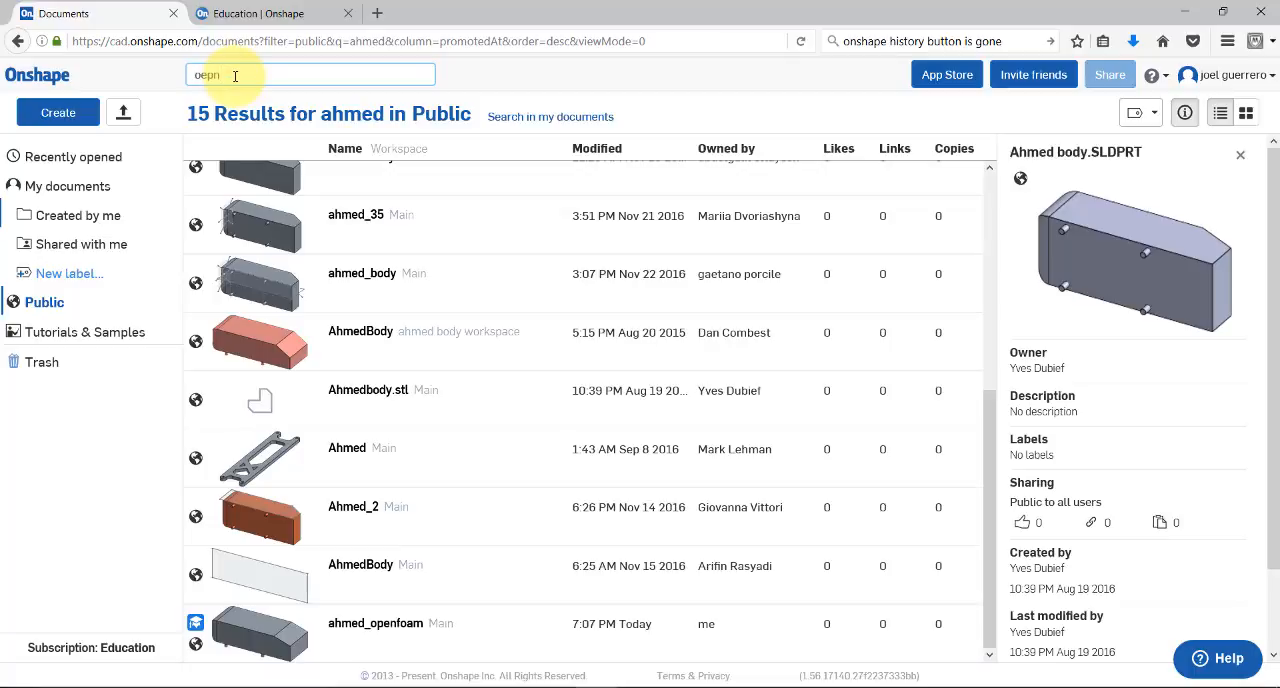
{"action": "key", "text": "BackSpace"}
{"action": "key", "text": "BackSpace"}
{"action": "key", "text": "BackSpace"}
{"action": "type", "text": "penfoam"}
{"action": "key", "text": "Return"}
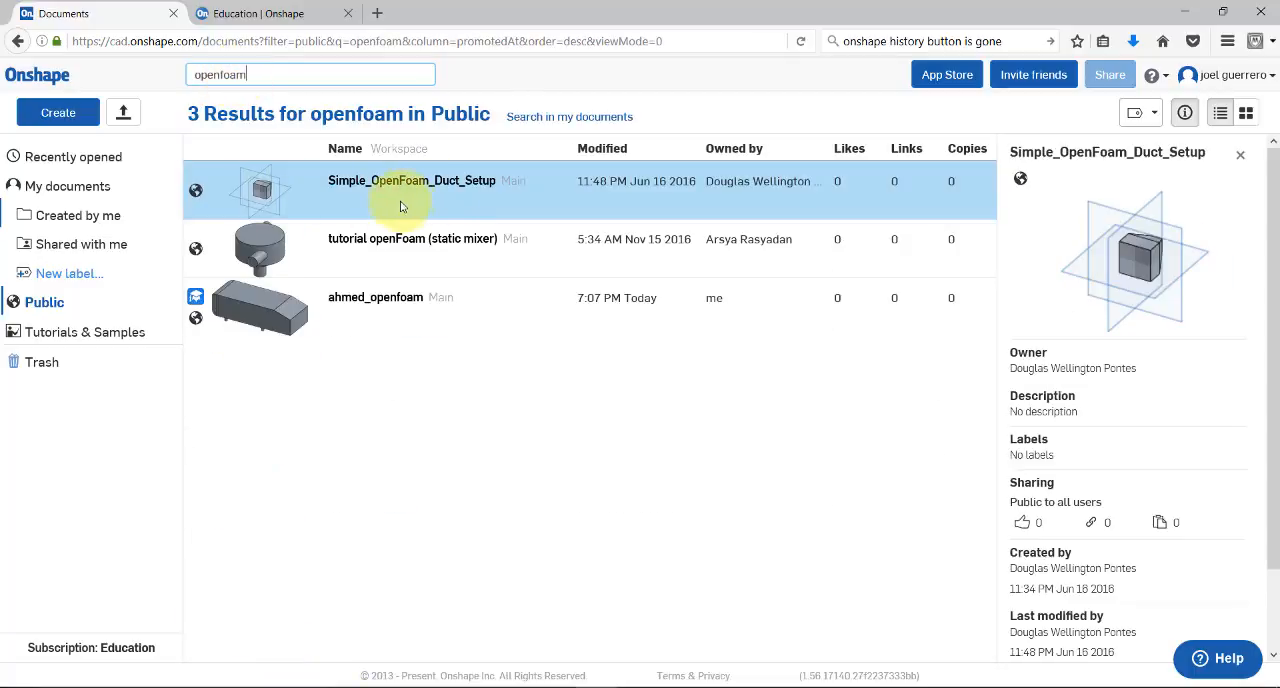
{"action": "left_click", "coordinate": [395, 300]}
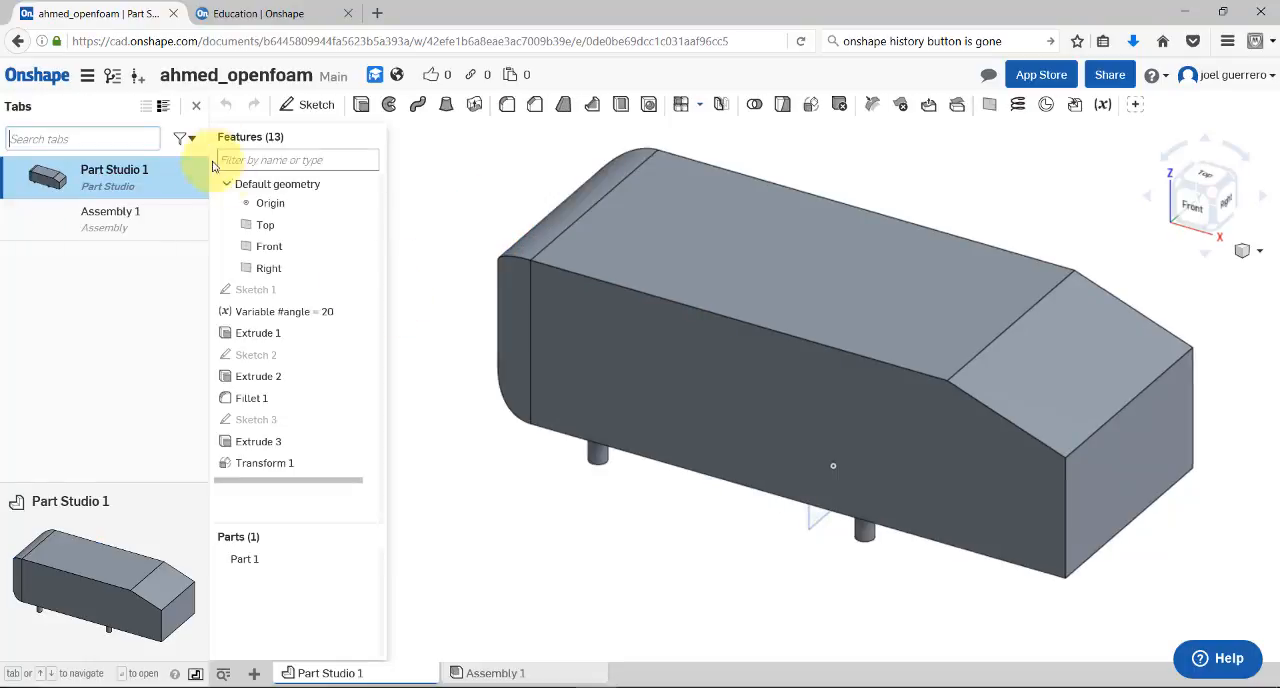
{"action": "left_click", "coordinate": [196, 105]}
{"action": "right_click_drag", "start_coordinate": [304, 343], "coordinate": [565, 457]}
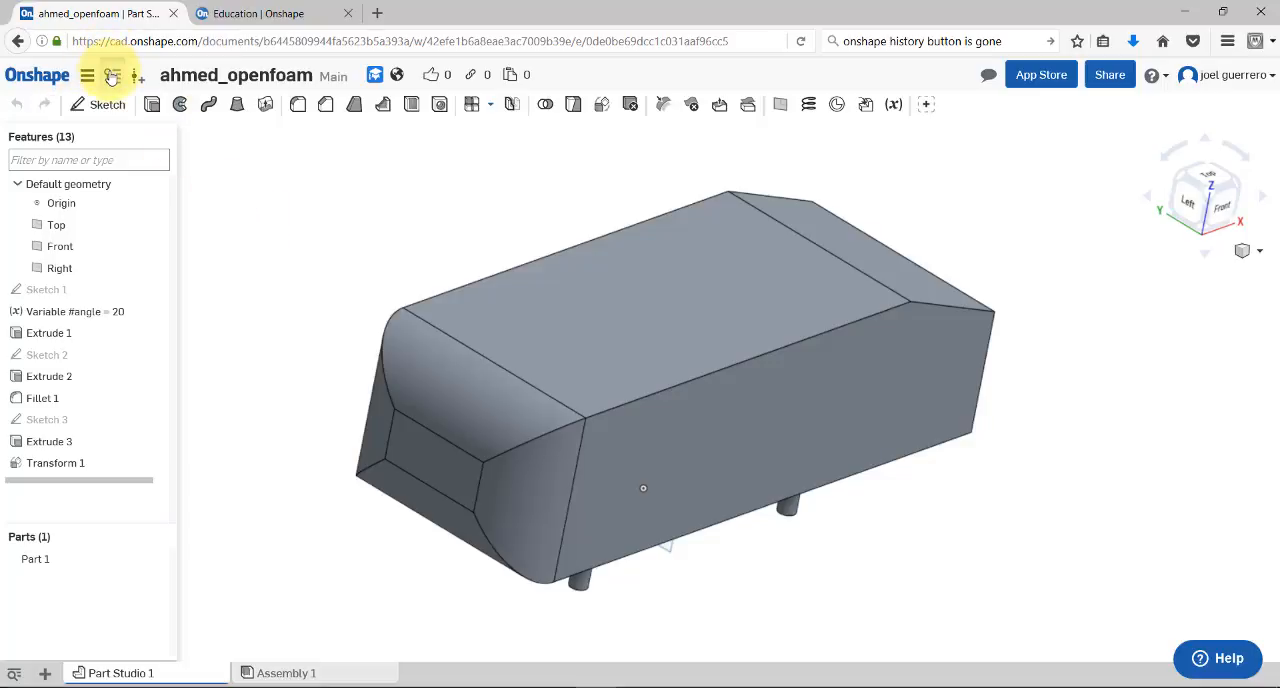
Open the document's version history and examine the list of changes in the Main workspace
{"action": "left_click", "coordinate": [112, 76]}
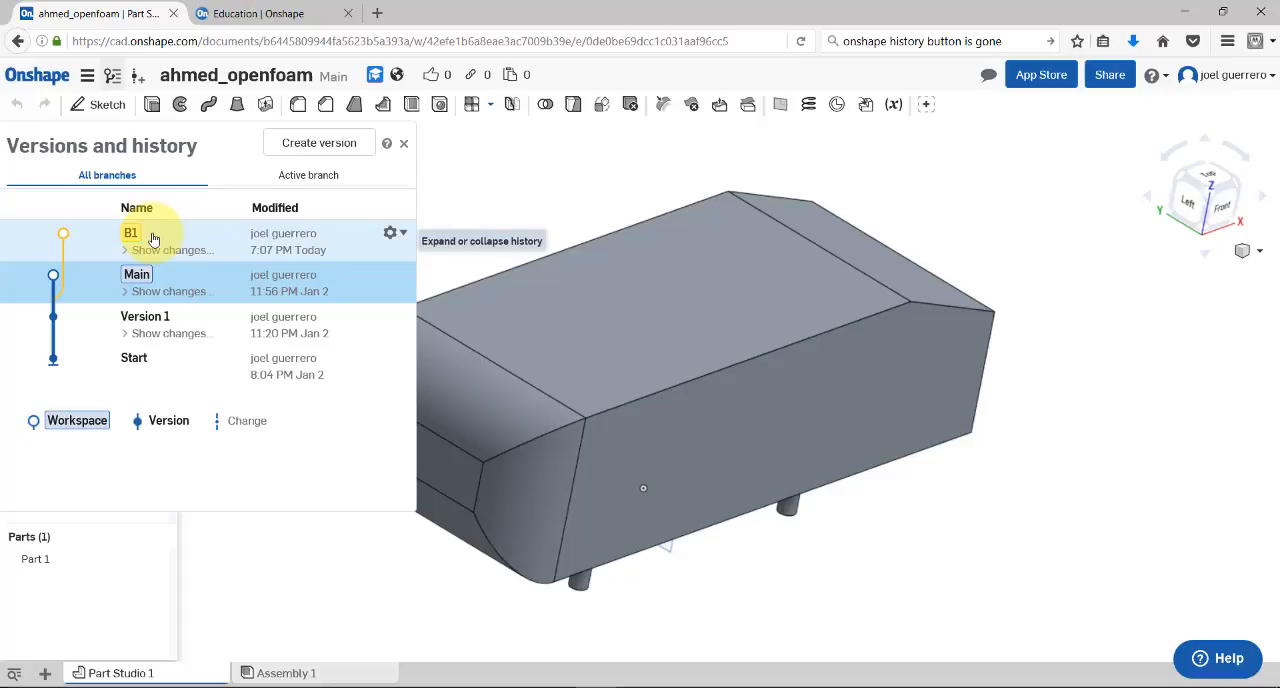
{"action": "left_click", "coordinate": [128, 292]}
{"action": "mouse_move", "coordinate": [406, 318]}
{"action": "left_mouse_down"}
{"action": "mouse_move", "coordinate": [403, 523]}
{"action": "mouse_move", "coordinate": [404, 282]}
{"action": "mouse_move", "coordinate": [401, 521]}
{"action": "mouse_move", "coordinate": [412, 302]}
{"action": "left_mouse_up"}
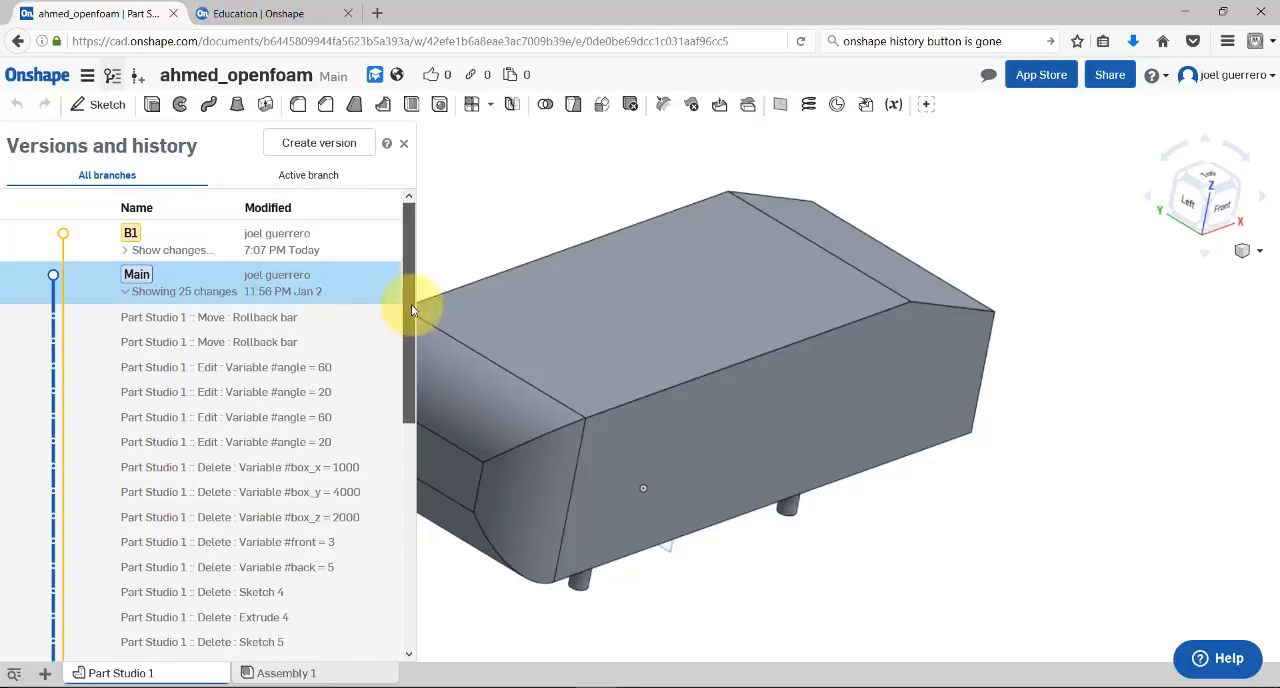
{"action": "left_click", "coordinate": [127, 298]}
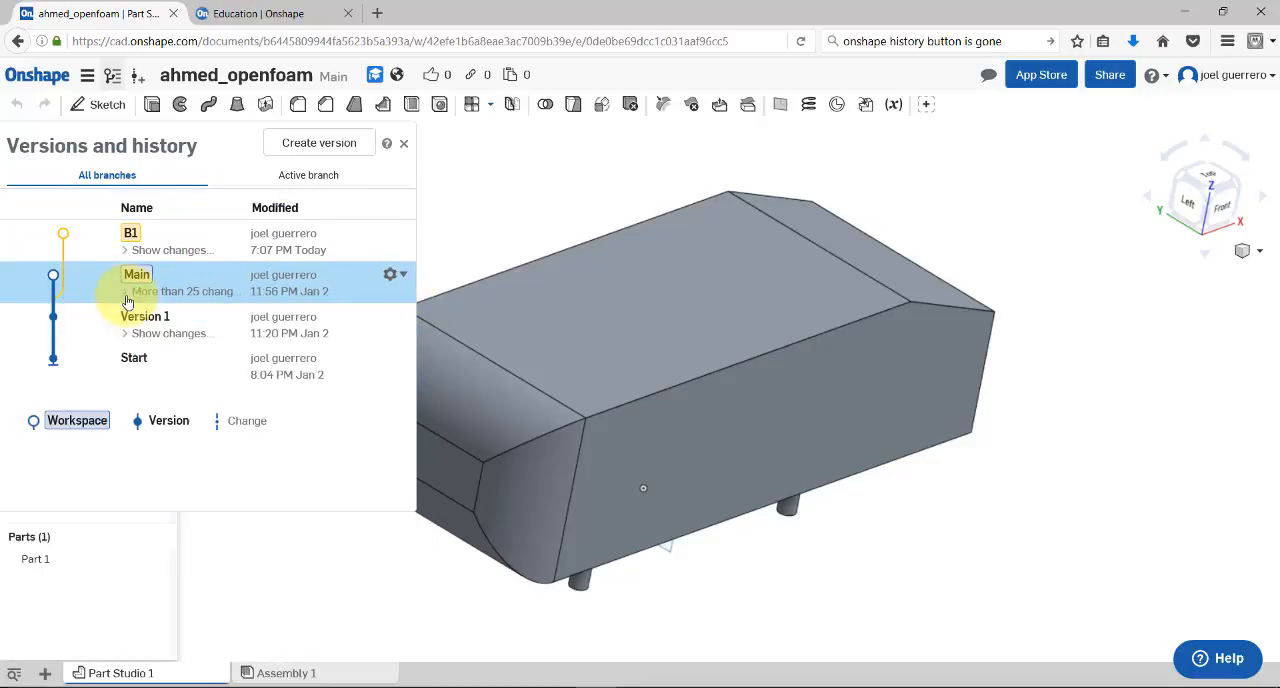
Switch the document to the B1 workspace and close the version history
{"action": "left_click", "coordinate": [170, 240]}
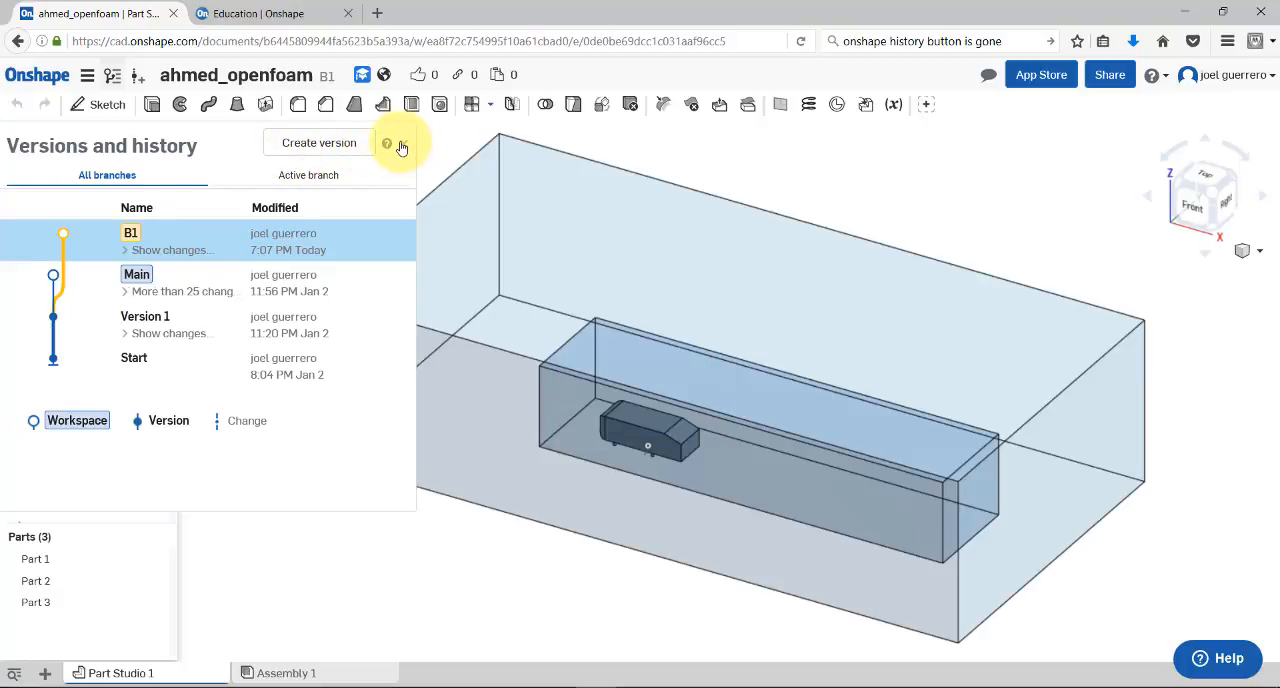
{"action": "left_click", "coordinate": [400, 147]}
{"action": "right_click_drag", "start_coordinate": [369, 549], "coordinate": [575, 489]}
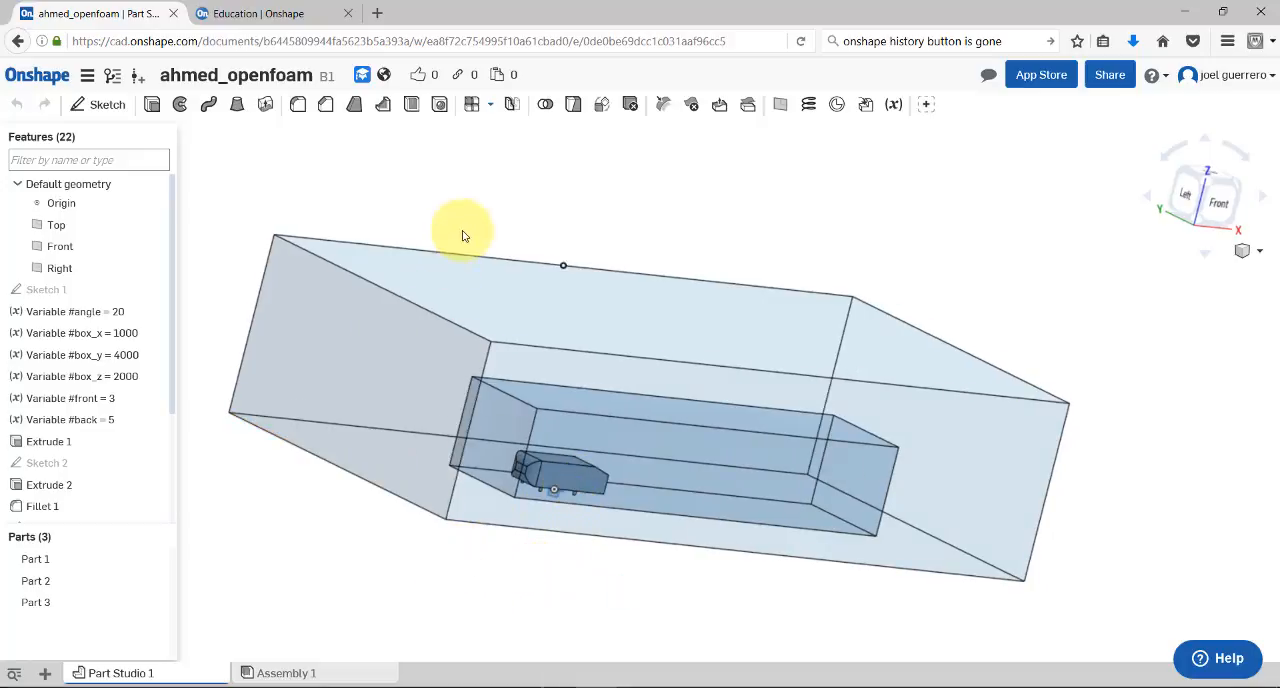
{"action": "right_click_drag", "start_coordinate": [463, 236], "coordinate": [445, 287]}
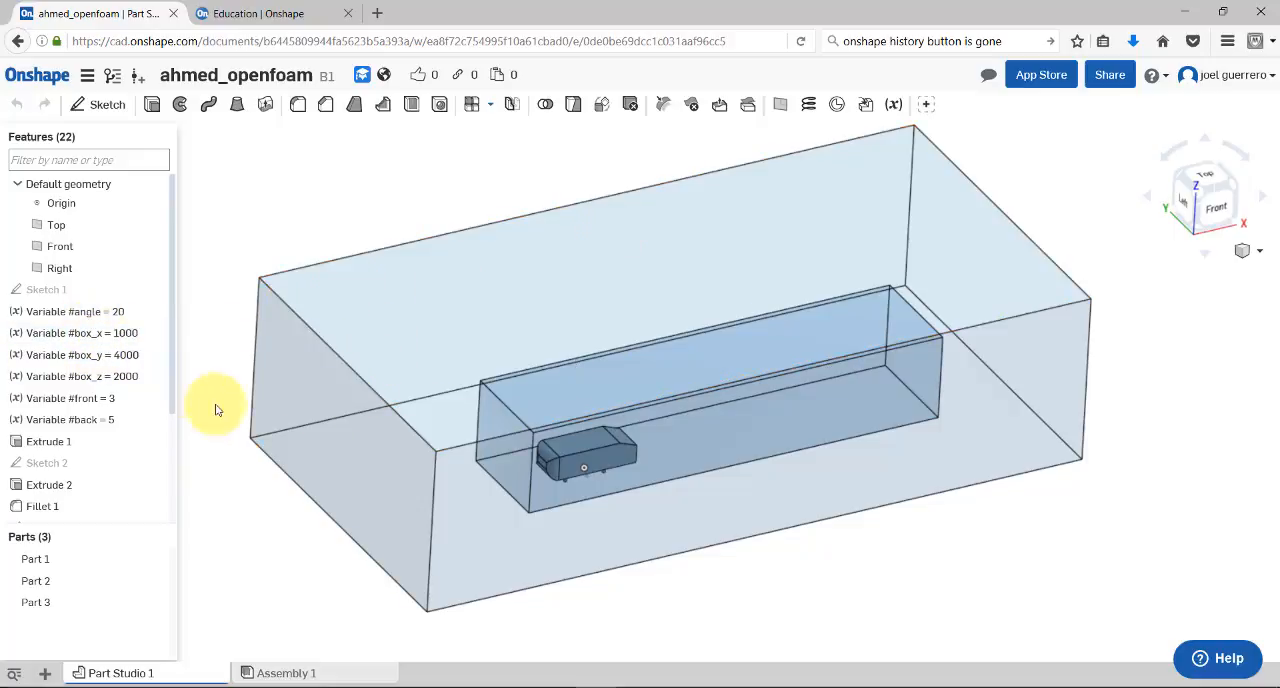
Inspect Sketch 2 and Sketch 4, including the expression behind Sketch 4's 5000 dimension, without changing them
{"action": "double_click", "coordinate": [78, 466]}
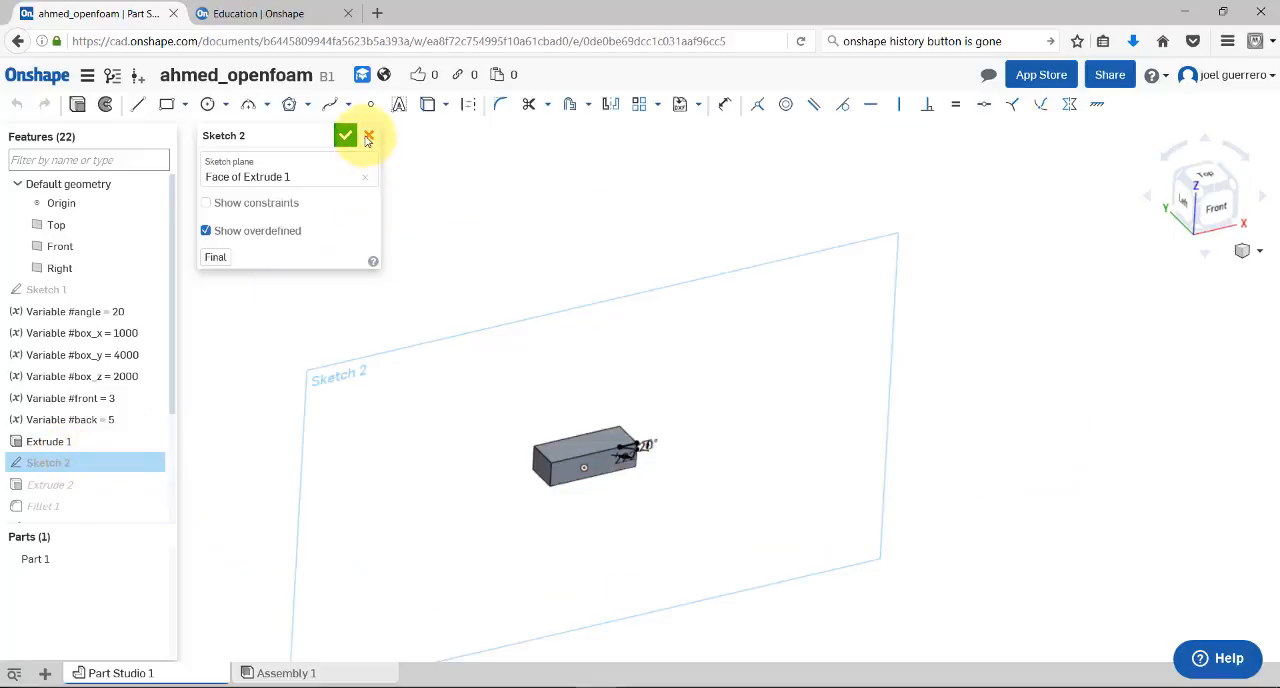
{"action": "left_click", "coordinate": [368, 135]}
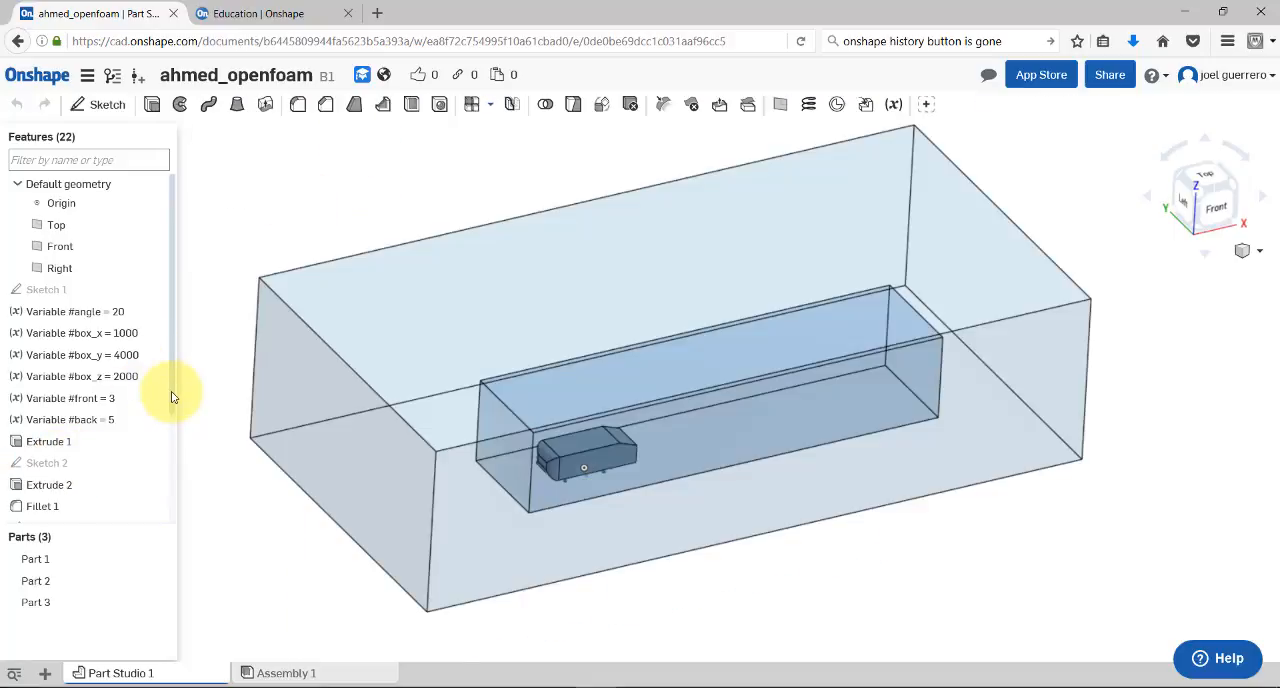
{"action": "scroll", "coordinate": [171, 440], "scroll_direction": "down", "scroll_amount": 3}
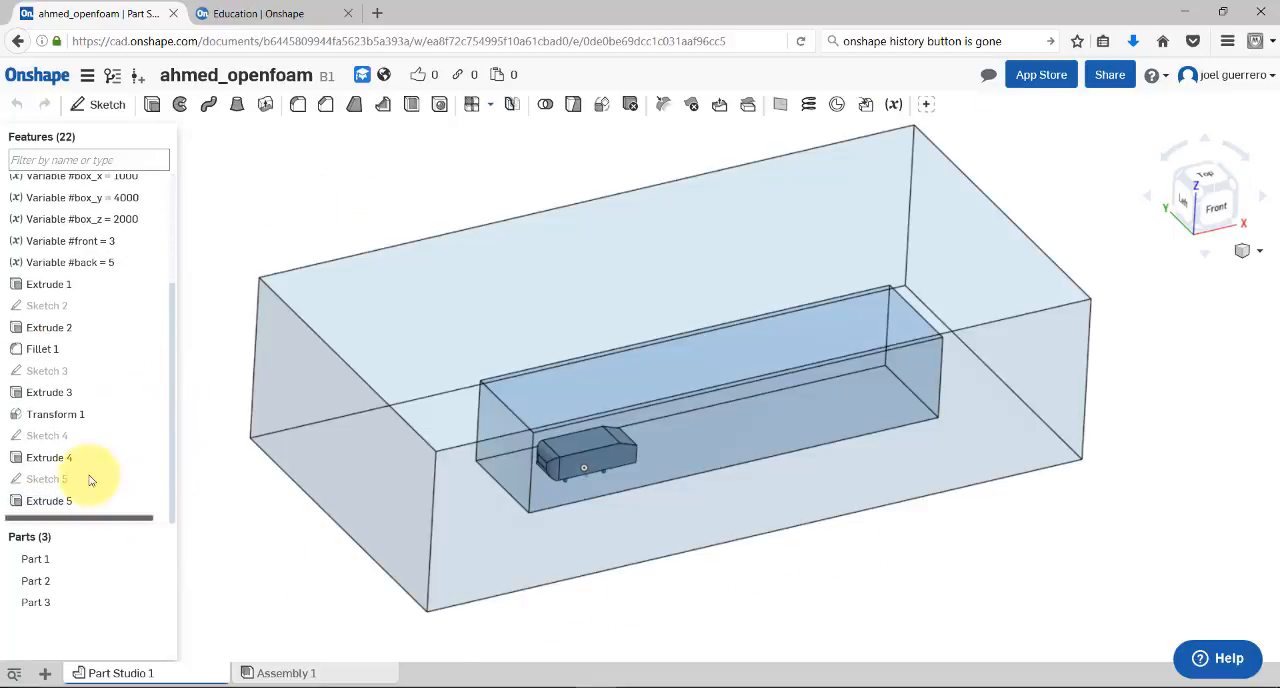
{"action": "double_click", "coordinate": [58, 434]}
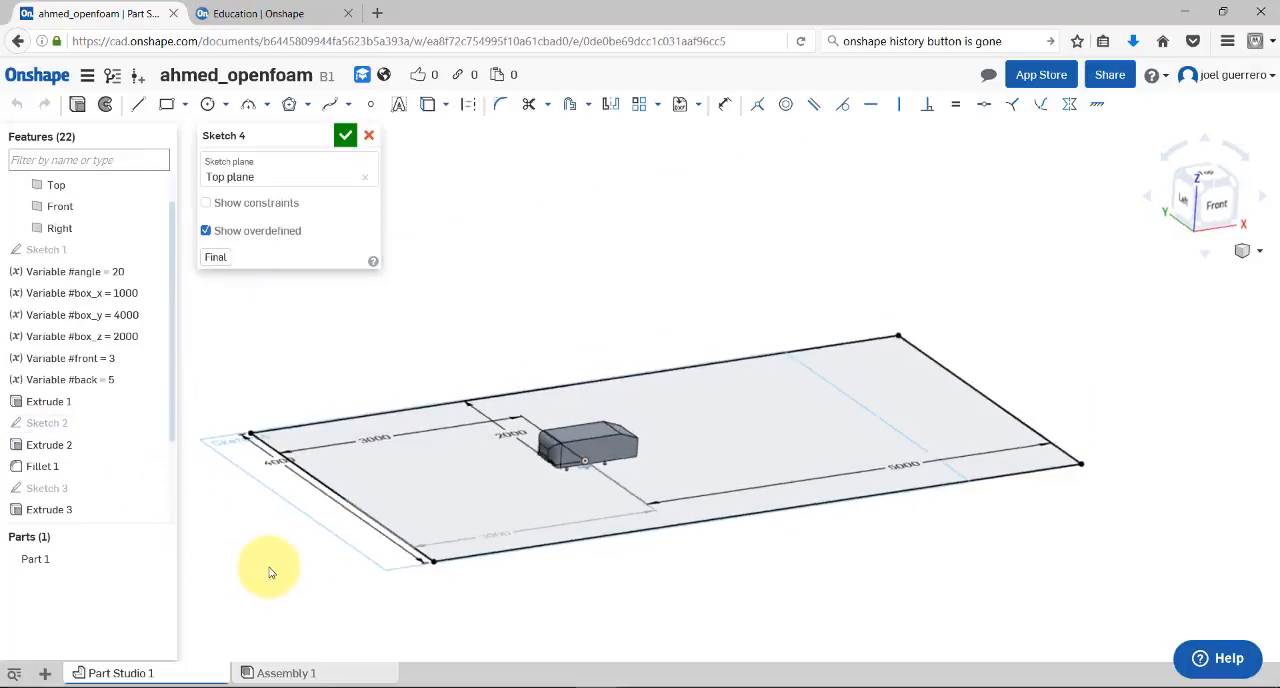
{"action": "mouse_move", "coordinate": [271, 571]}
{"action": "right_mouse_down"}
{"action": "mouse_move", "coordinate": [263, 494]}
{"action": "mouse_move", "coordinate": [277, 471]}
{"action": "right_mouse_up"}
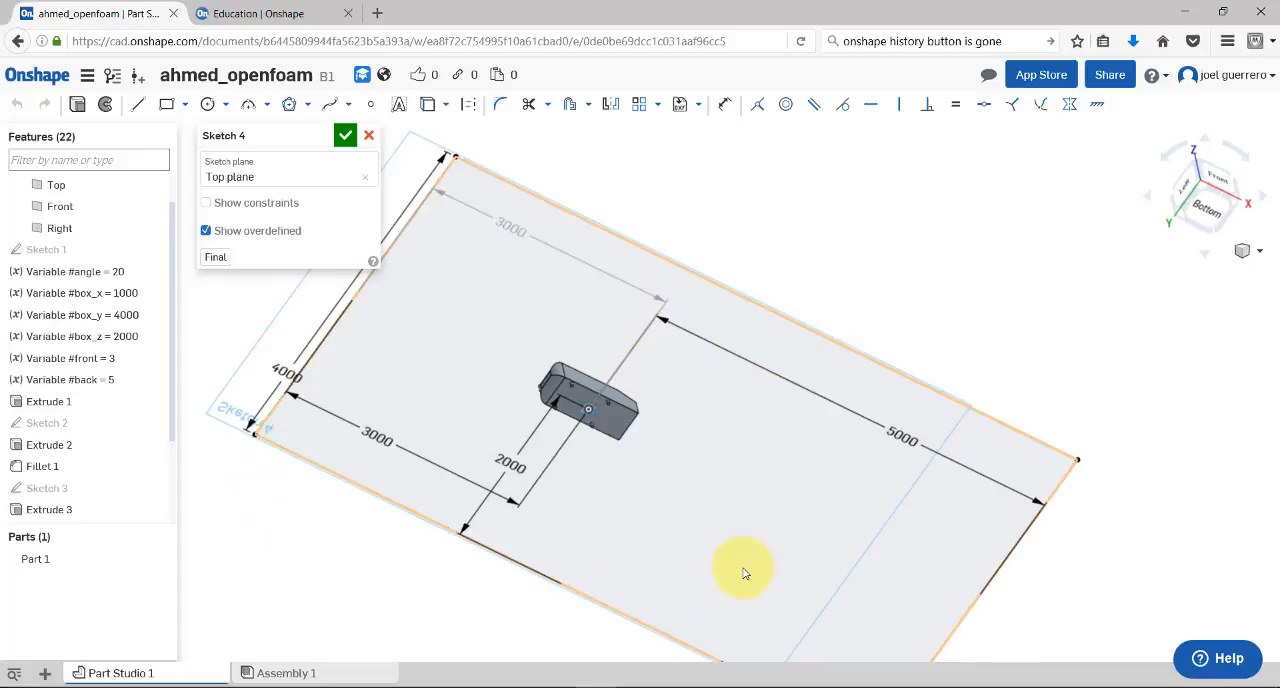
{"action": "double_click", "coordinate": [909, 438]}
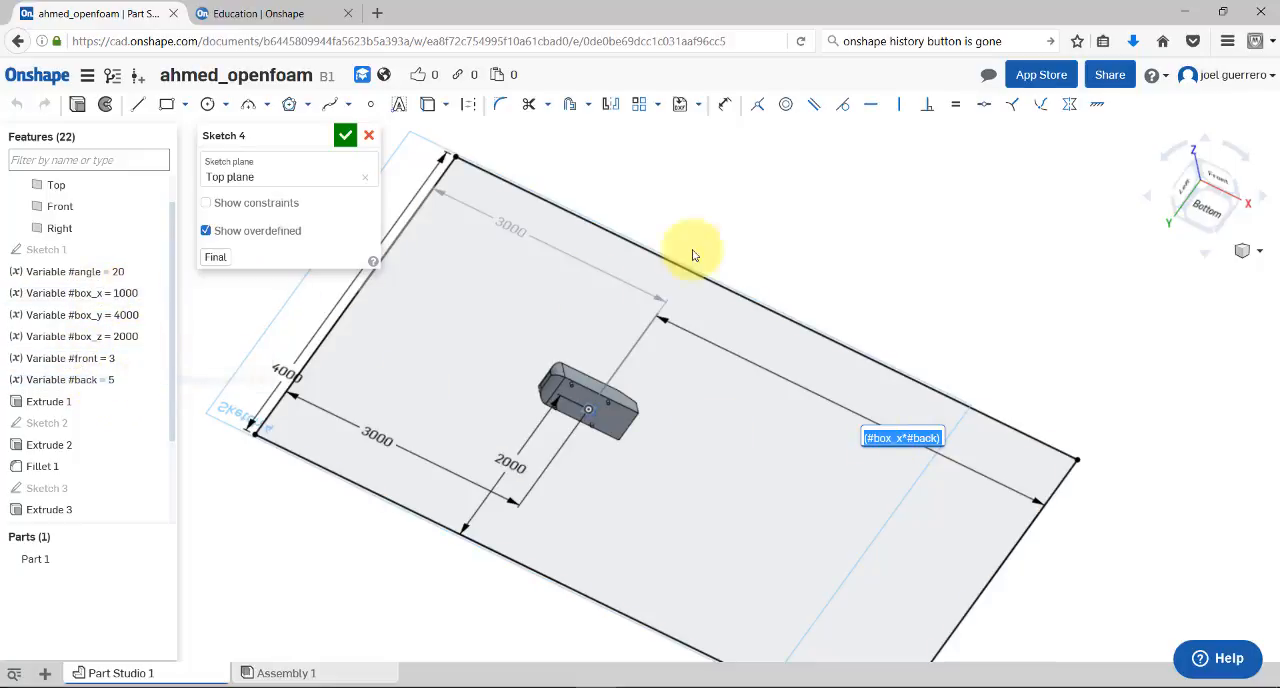
{"action": "left_click", "coordinate": [368, 139]}
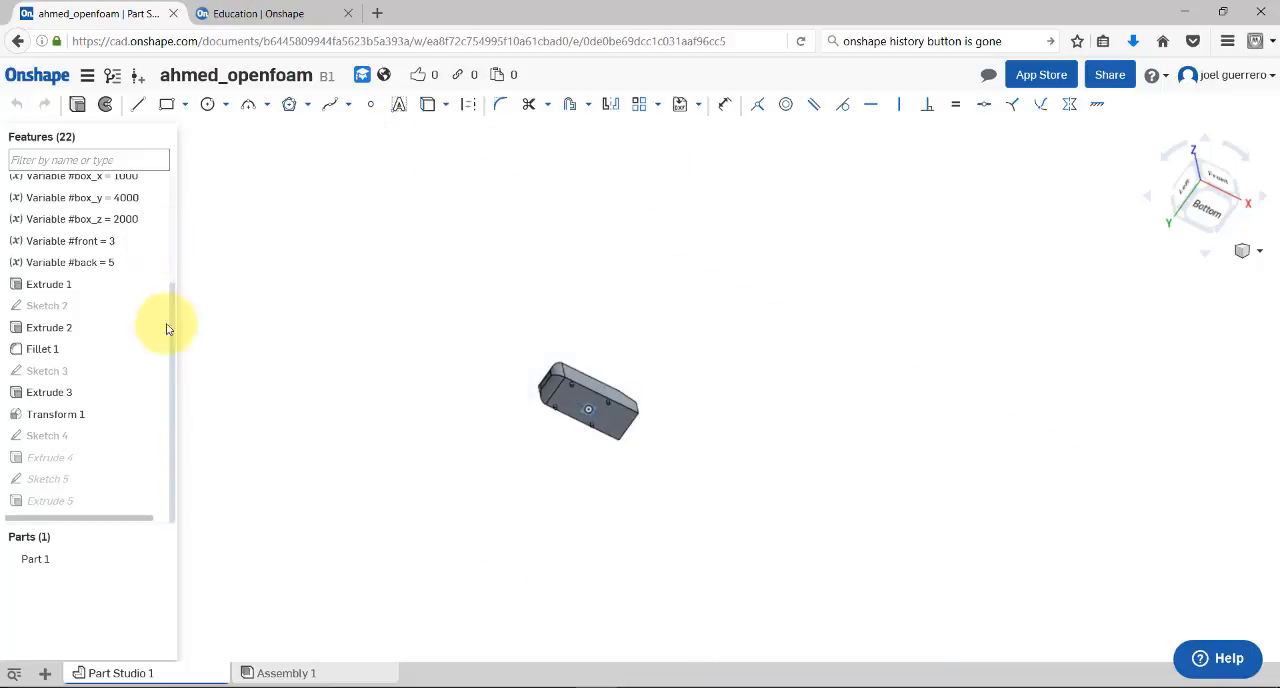
Set the #back variable to 10 and inspect the outer box around the Ahmed body
{"action": "double_click", "coordinate": [116, 264]}
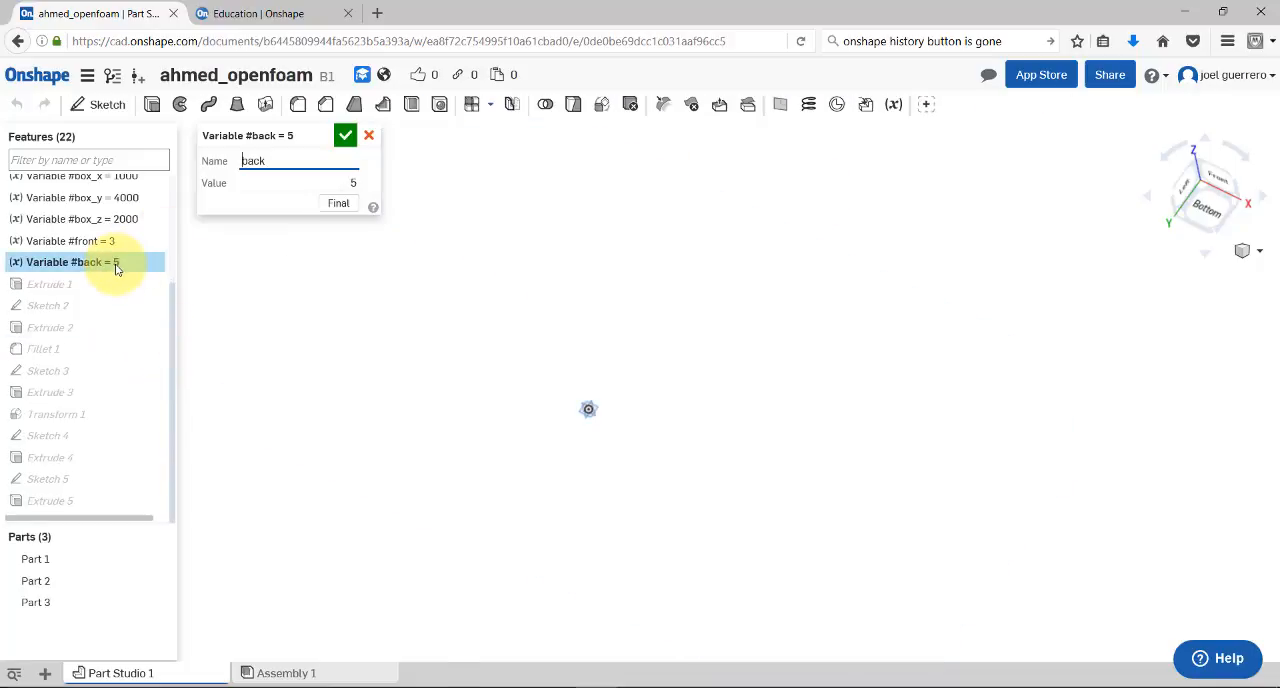
{"action": "double_click", "coordinate": [354, 183]}
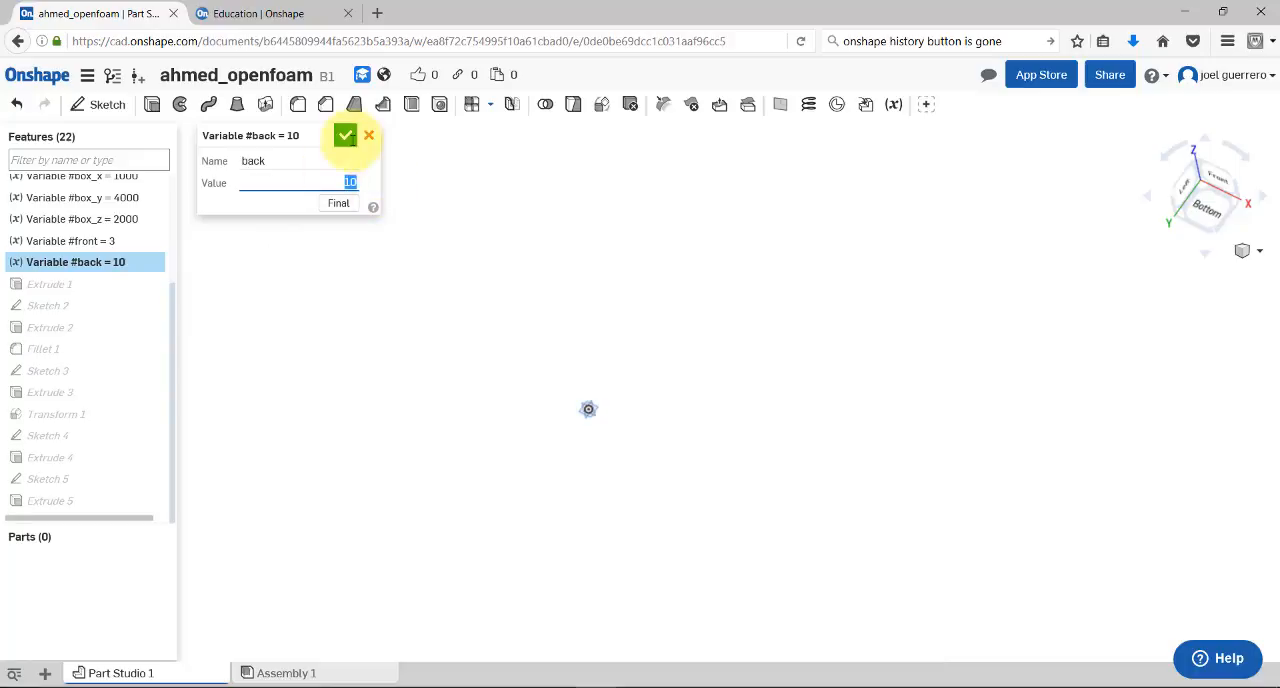
{"action": "left_click", "coordinate": [348, 141]}
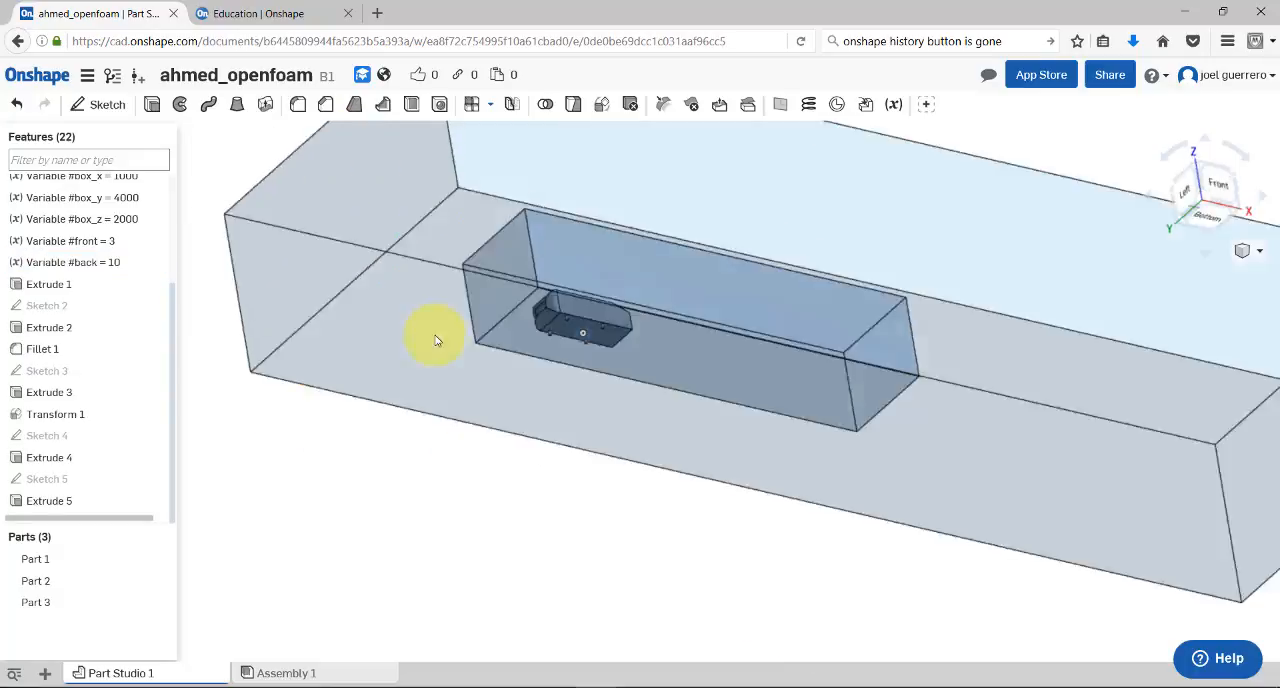
{"action": "right_click_drag", "start_coordinate": [435, 340], "coordinate": [457, 331]}
{"action": "middle_click_drag", "start_coordinate": [660, 334], "coordinate": [618, 636]}
{"action": "right_click_drag", "start_coordinate": [780, 506], "coordinate": [760, 534]}
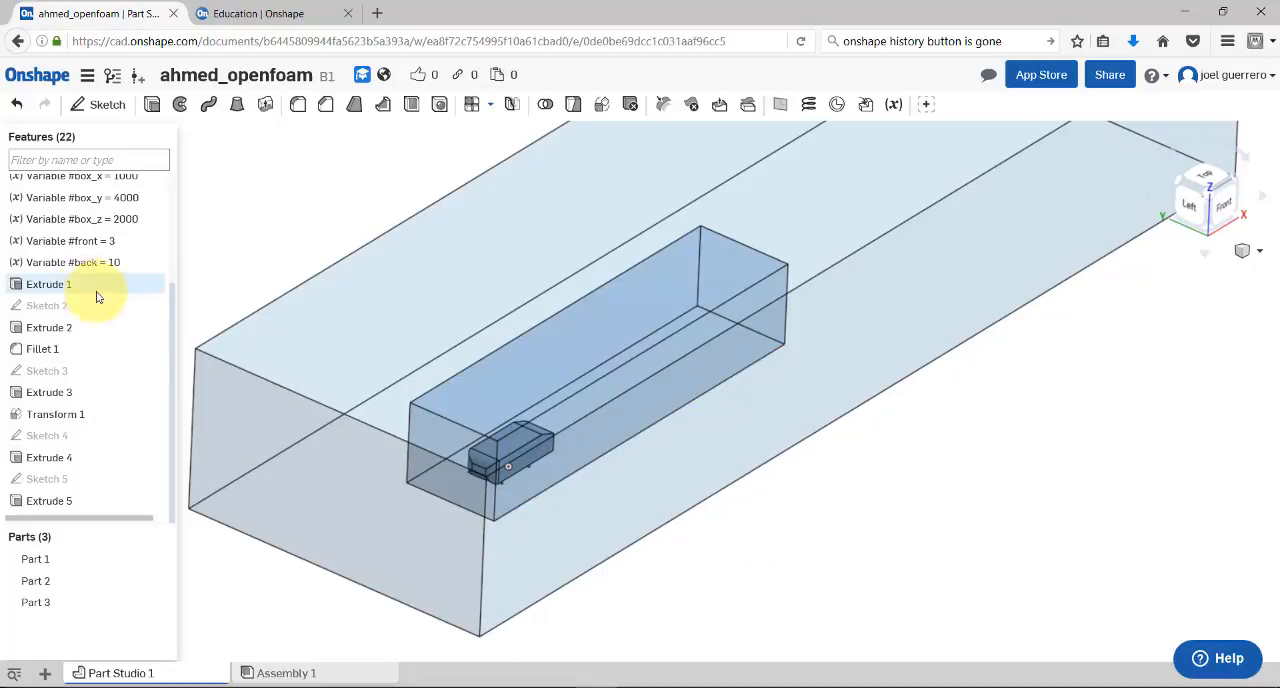
Set the #back variable to 15 and the #front variable to 8
{"action": "left_click_drag", "start_coordinate": [171, 298], "coordinate": [163, 251]}
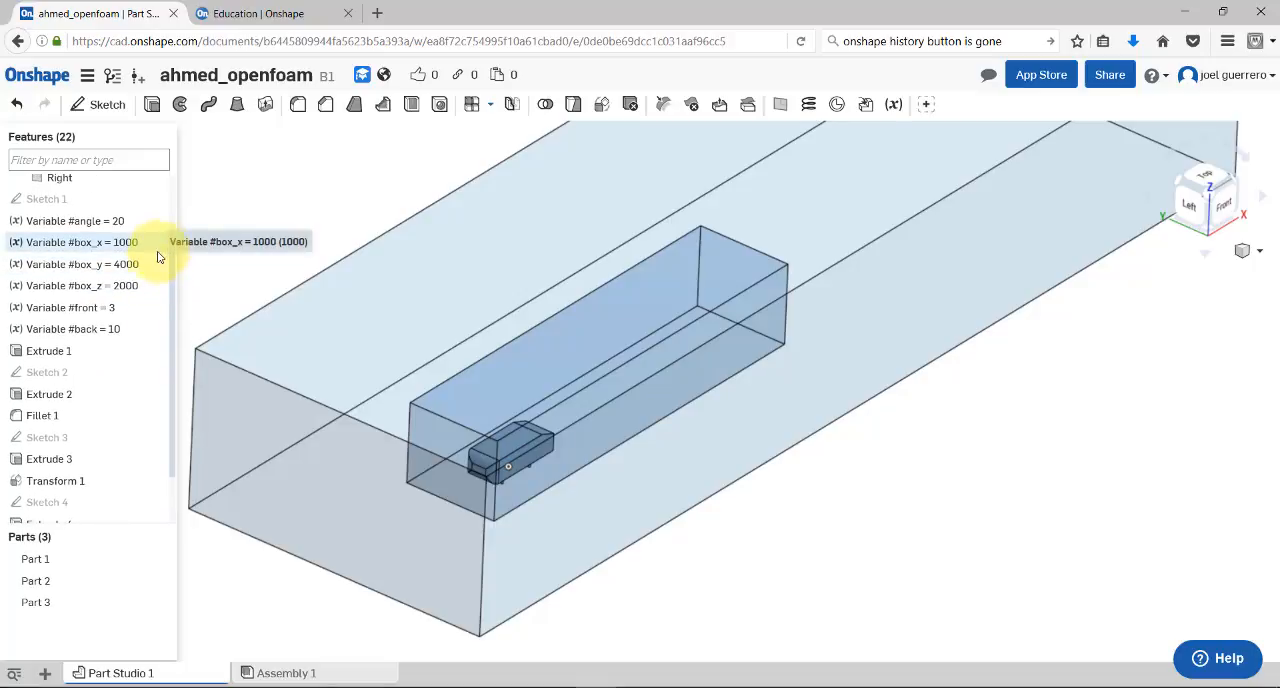
{"action": "double_click", "coordinate": [120, 334]}
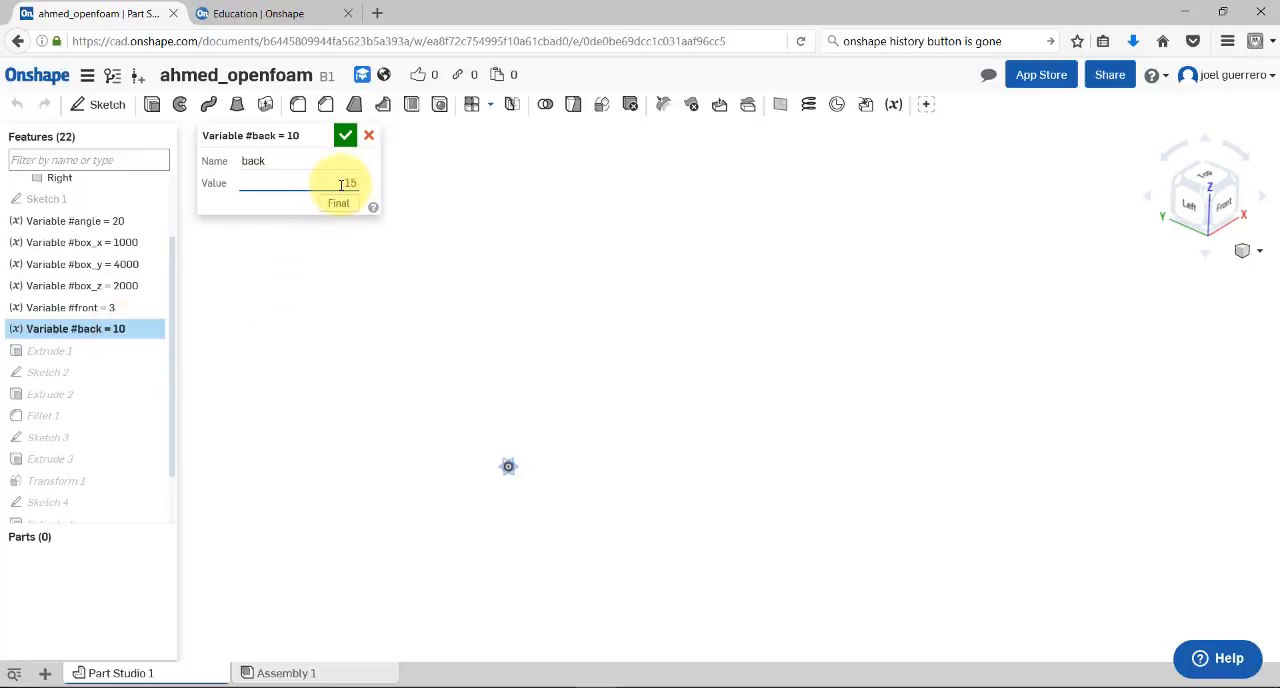
{"action": "left_click", "coordinate": [345, 135]}
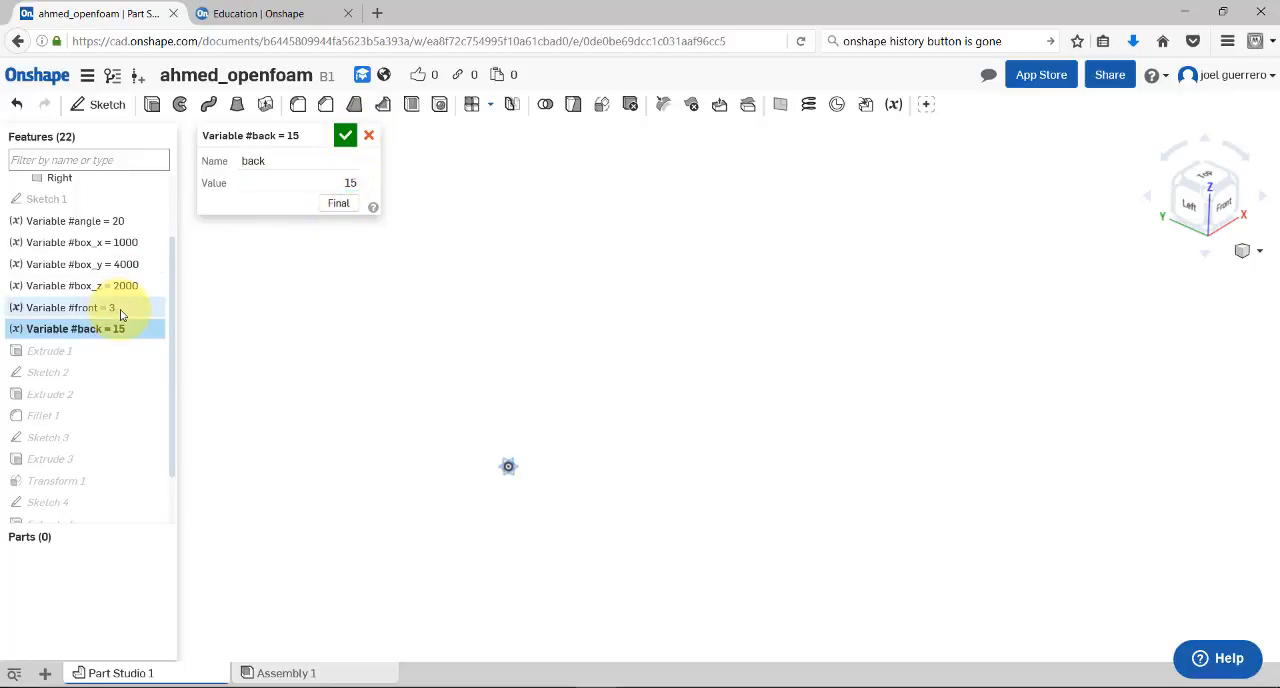
{"action": "double_click", "coordinate": [121, 312]}
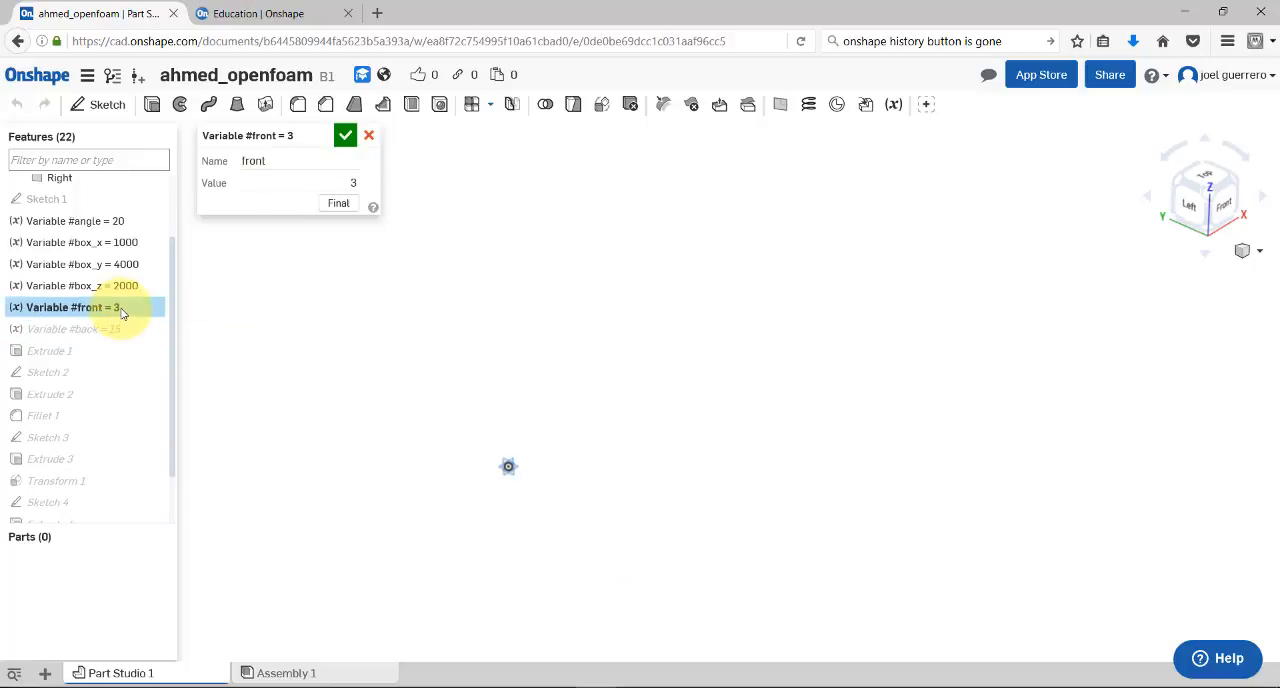
{"action": "type", "text": "8"}
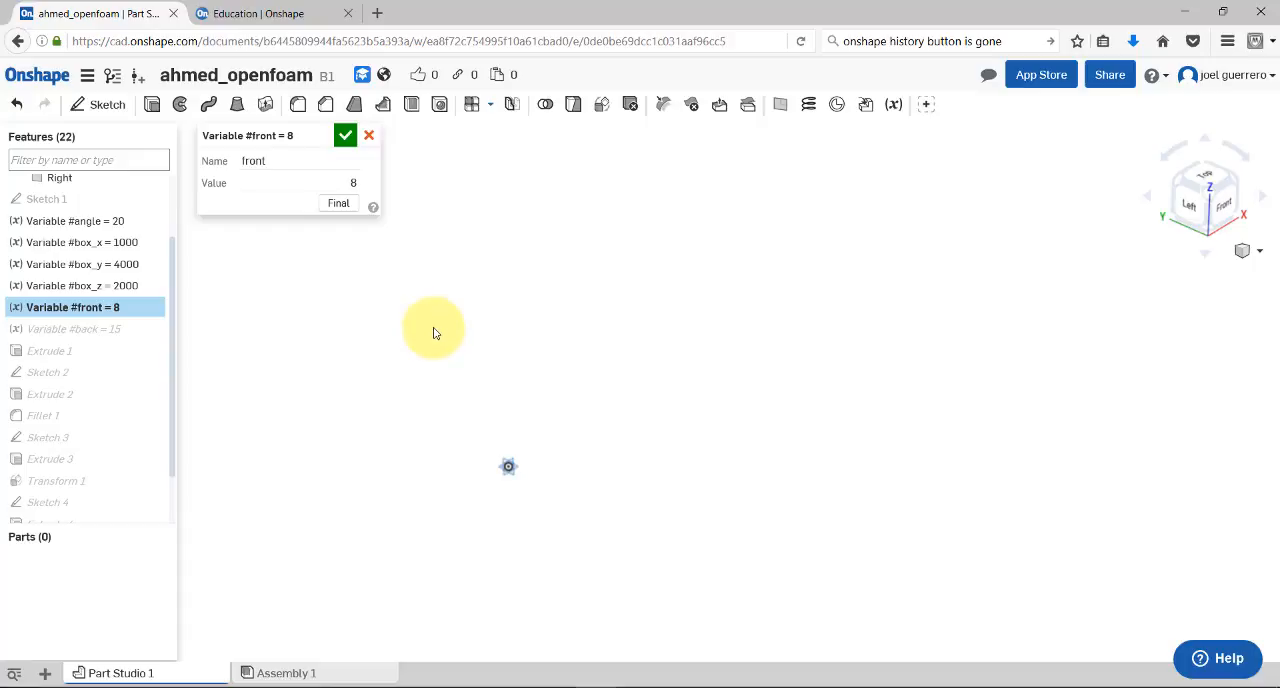
{"action": "left_click", "coordinate": [344, 138]}
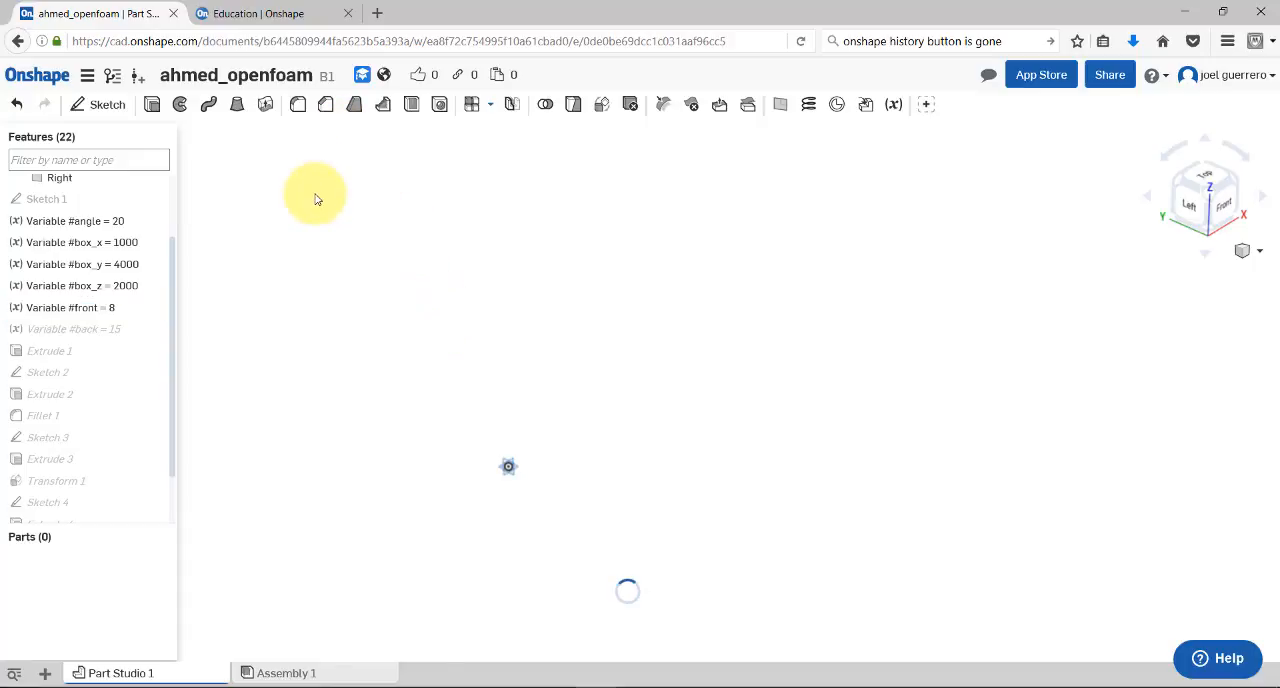
{"action": "scroll", "coordinate": [471, 343], "scroll_direction": "up", "scroll_amount": 5}
{"action": "right_click_drag", "start_coordinate": [548, 365], "coordinate": [554, 402]}
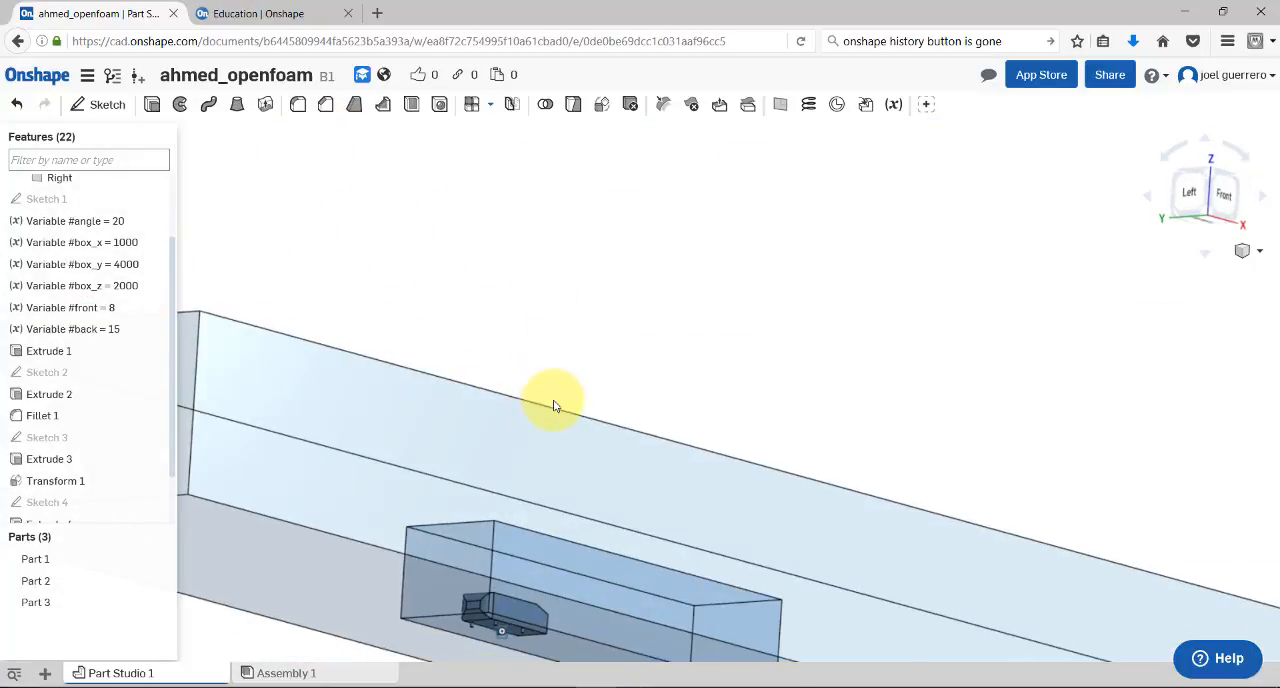
{"action": "scroll", "coordinate": [554, 402], "scroll_direction": "down", "scroll_amount": 5}
{"action": "right_click_drag", "start_coordinate": [543, 472], "coordinate": [562, 580]}
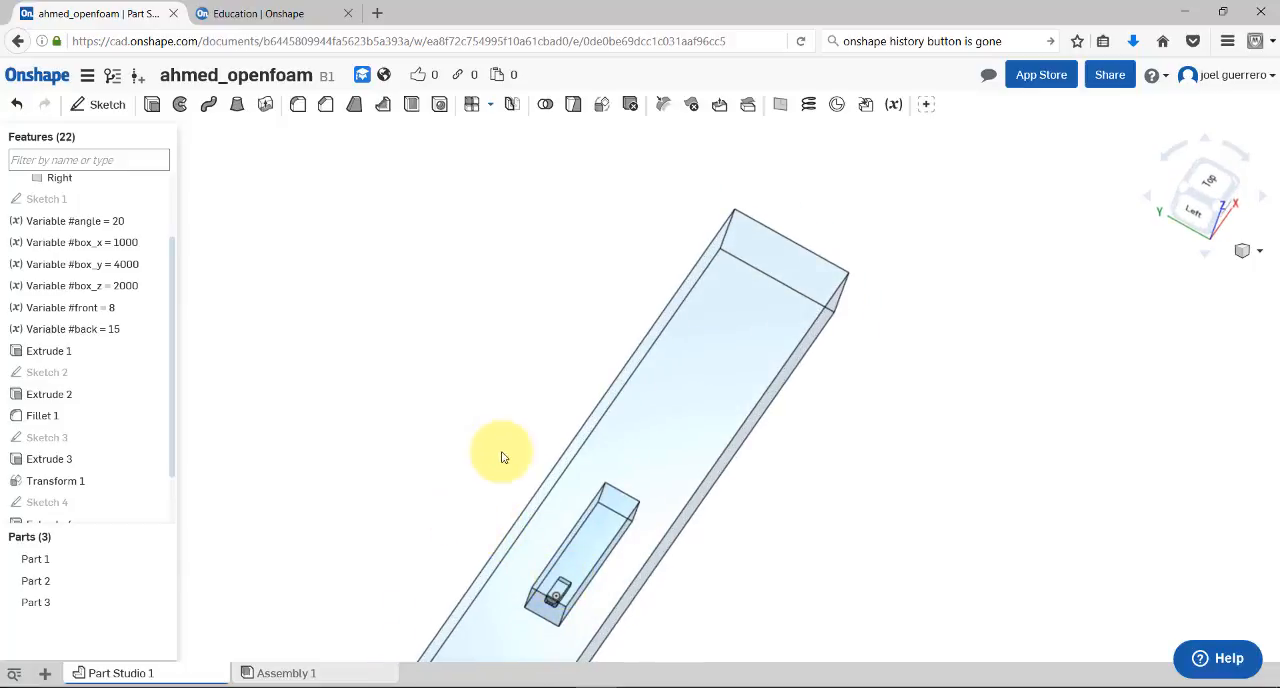
Set the #front variable to 3 and the #back variable to 5
{"action": "double_click", "coordinate": [115, 307]}
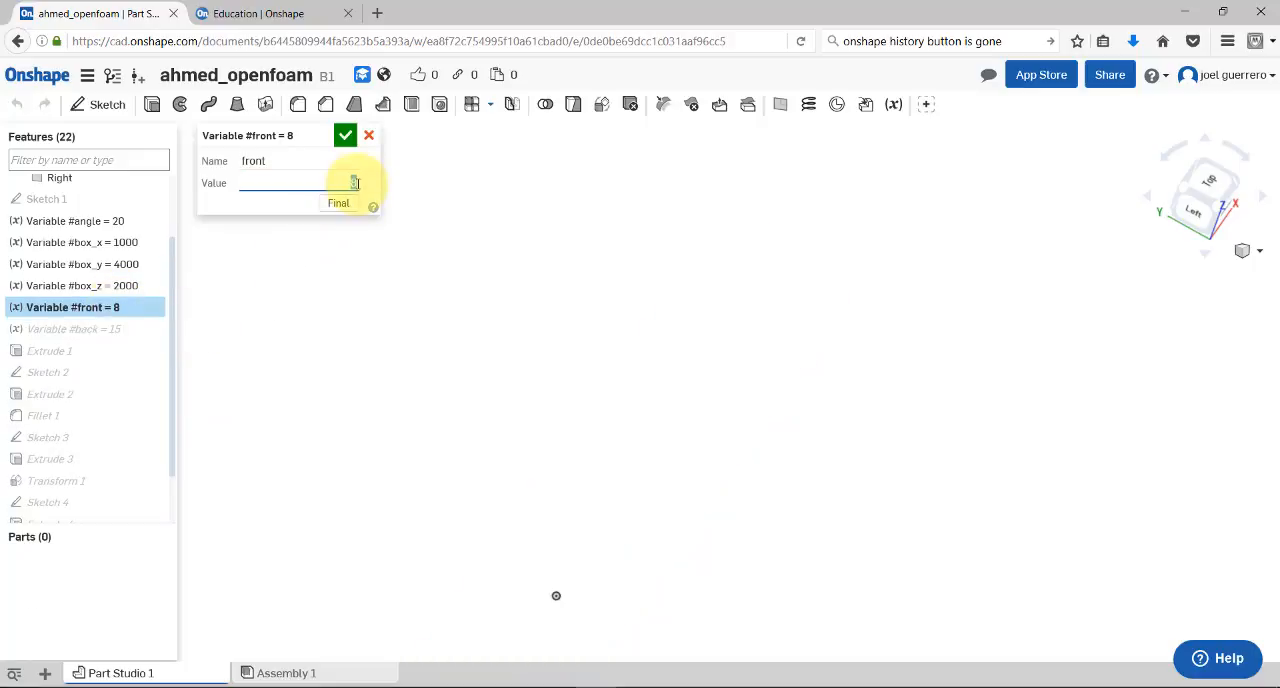
{"action": "double_click", "coordinate": [117, 329]}
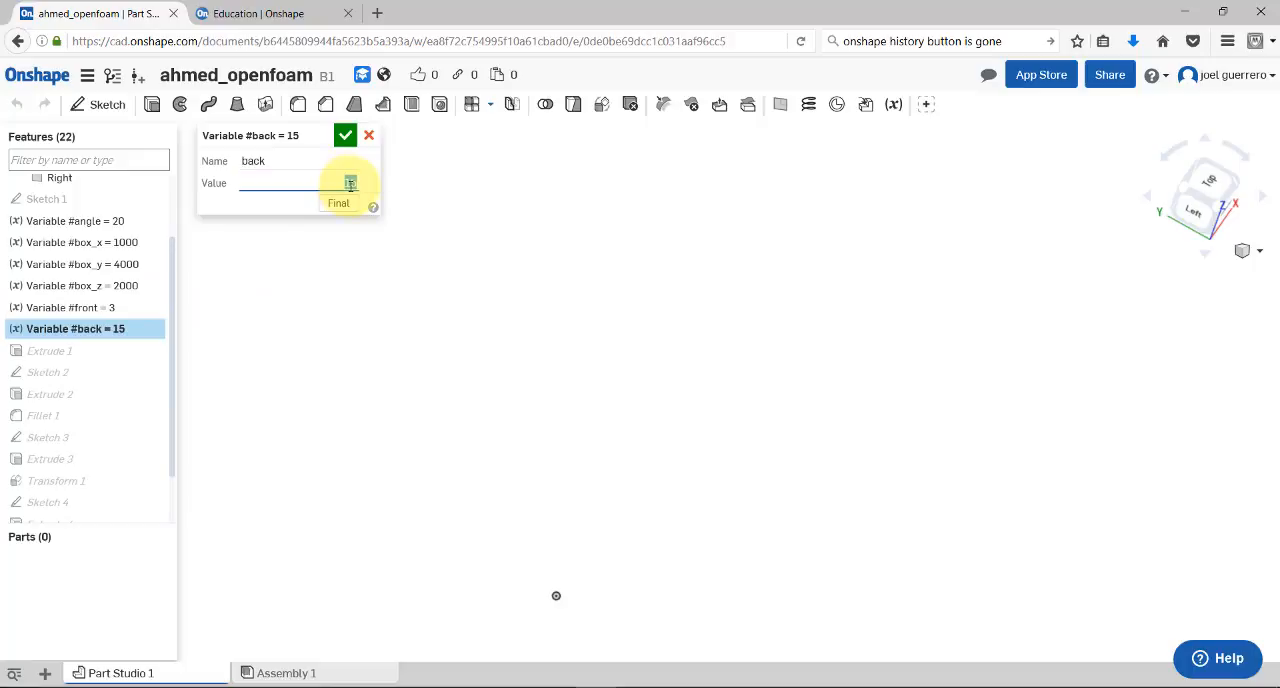
{"action": "type", "text": "5"}
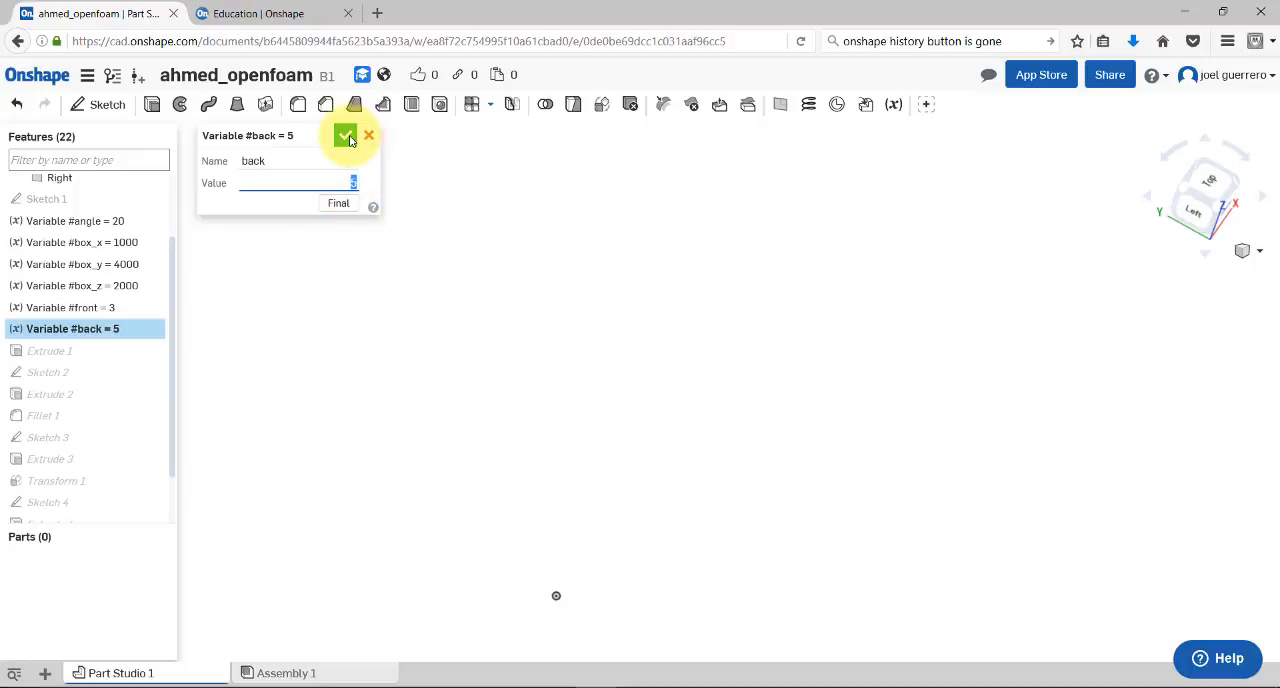
{"action": "left_click", "coordinate": [345, 135]}
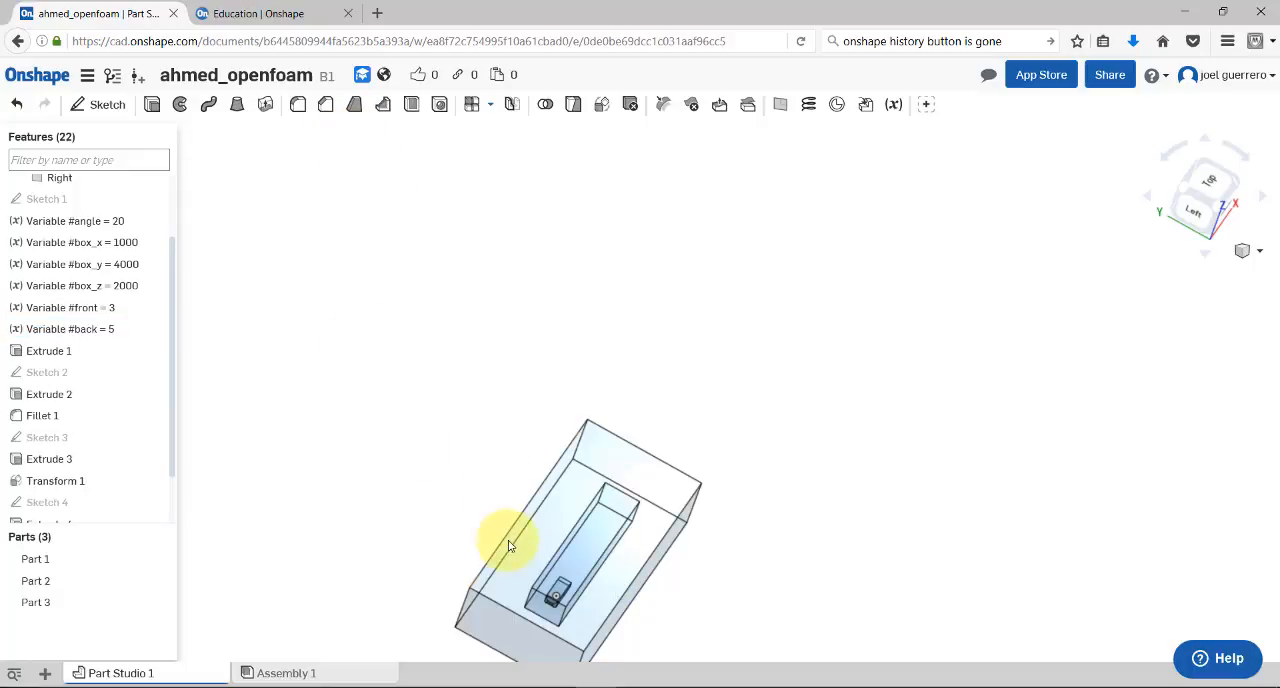
Inspect the resized outer box, the inner box and the Ahmed body from several angles
{"action": "right_click_drag", "start_coordinate": [511, 545], "coordinate": [493, 502]}
{"action": "middle_click_drag", "start_coordinate": [518, 507], "coordinate": [488, 304]}
{"action": "right_click_drag", "start_coordinate": [527, 344], "coordinate": [514, 461]}
{"action": "scroll", "coordinate": [514, 461], "scroll_direction": "up", "scroll_amount": 5}
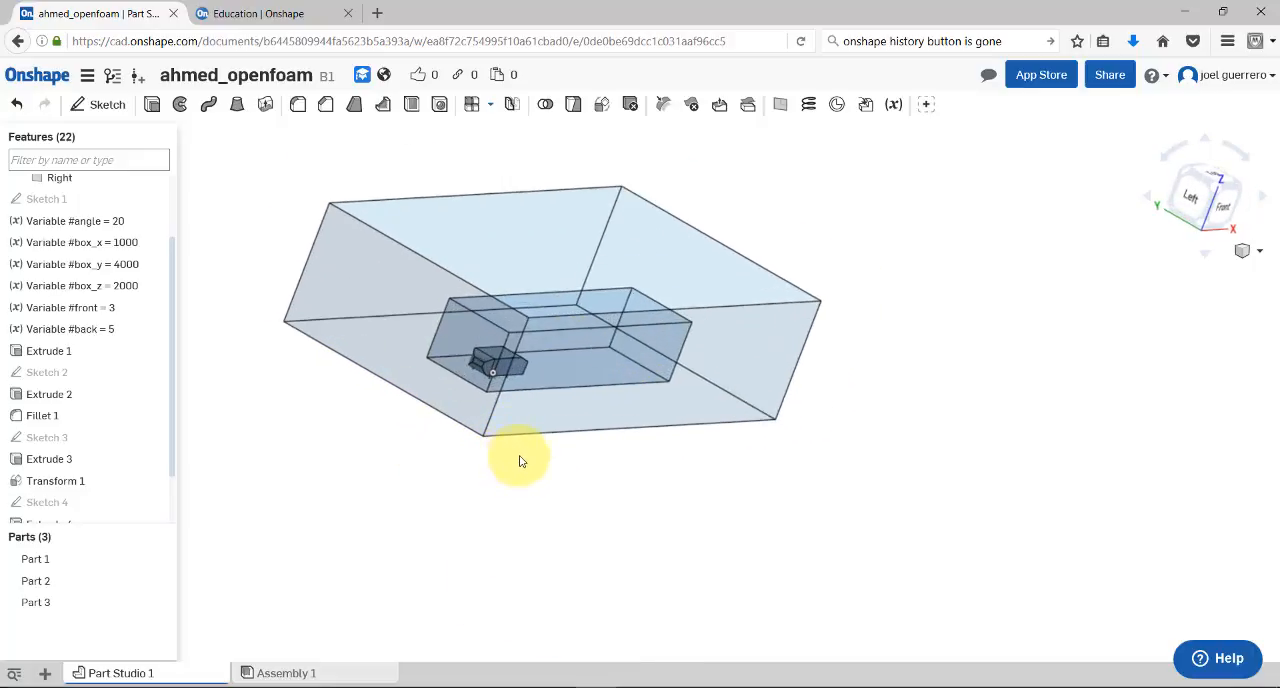
{"action": "middle_click_drag", "start_coordinate": [514, 463], "coordinate": [644, 486]}
{"action": "right_click_drag", "start_coordinate": [644, 486], "coordinate": [674, 400]}
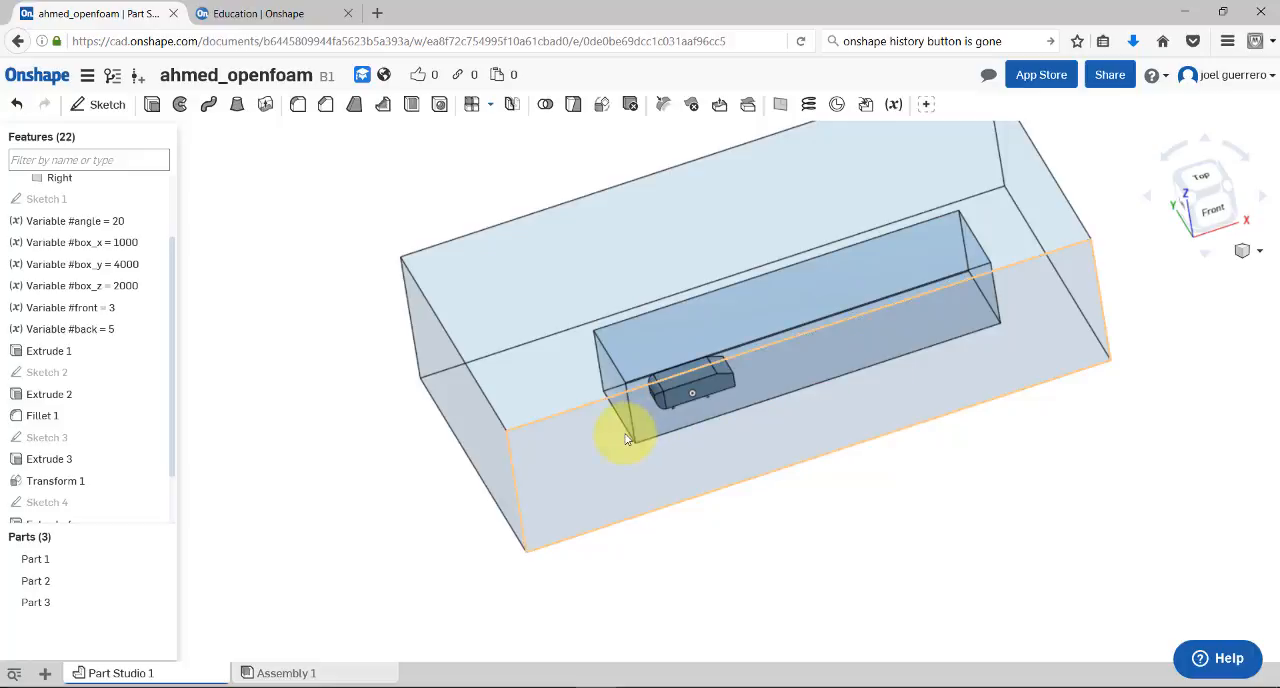
{"action": "right_click_drag", "start_coordinate": [512, 485], "coordinate": [569, 363]}
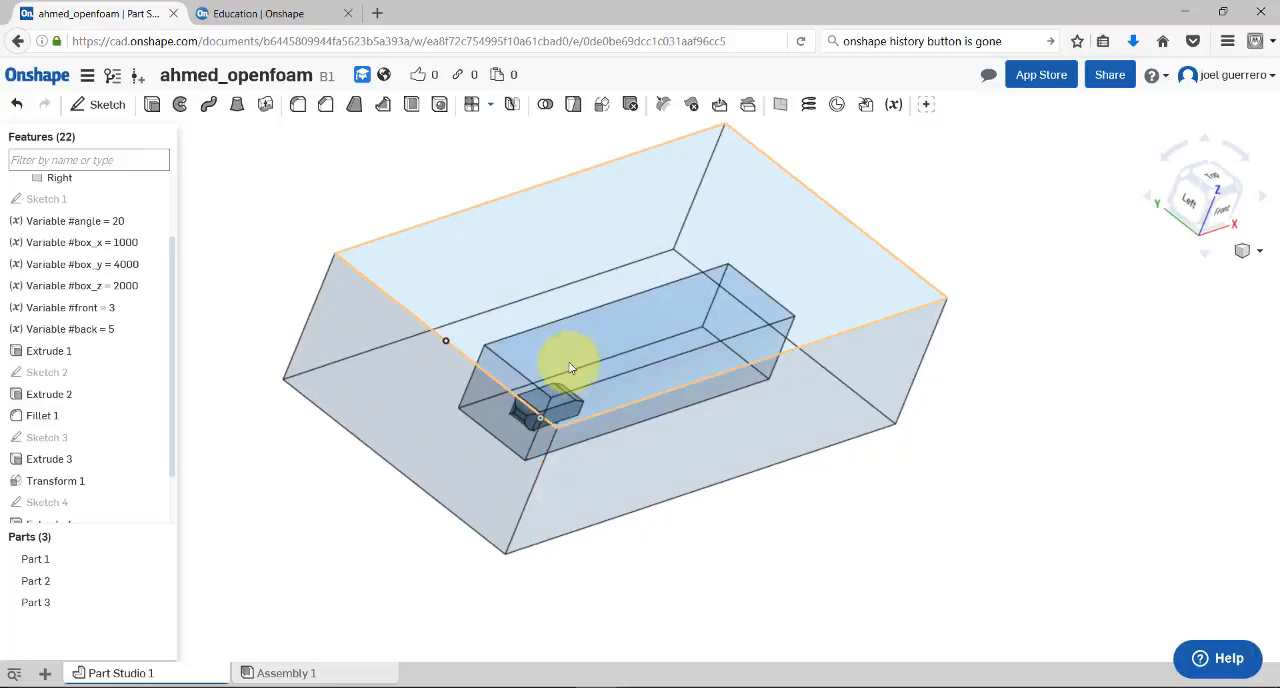
Review the STL export settings for Part 1, try out a custom file name, and cancel the export
{"action": "left_click", "coordinate": [38, 560]}
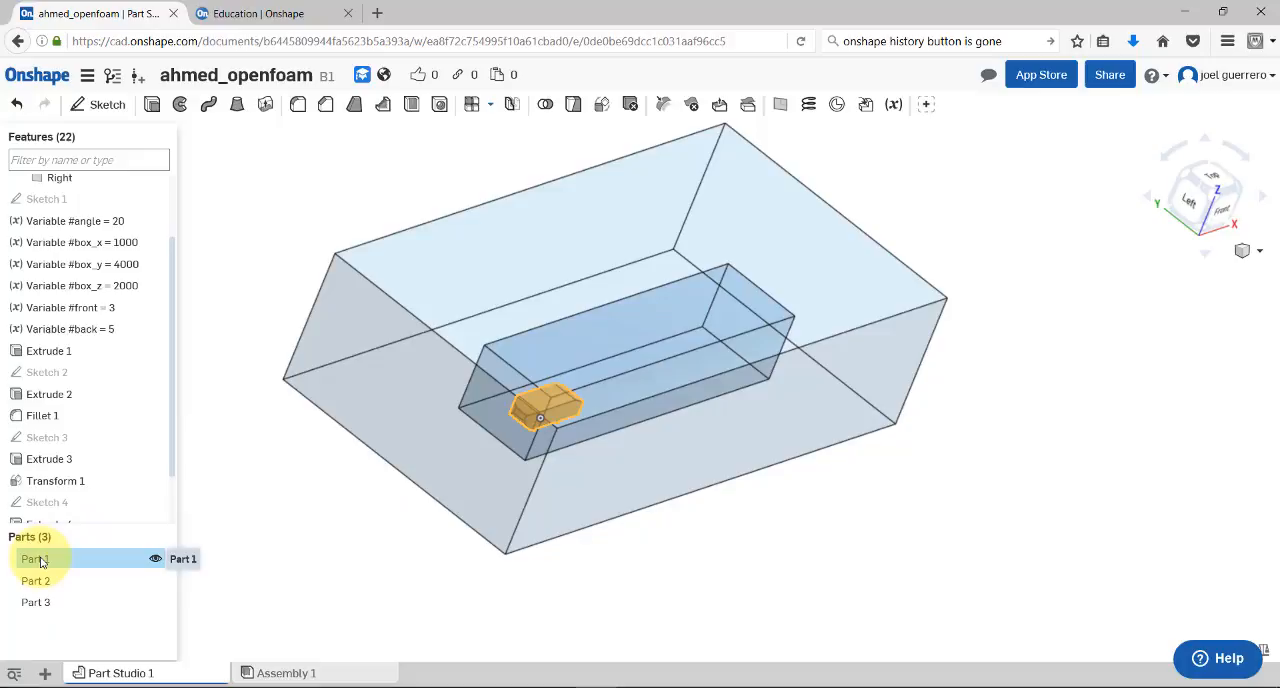
{"action": "right_click", "coordinate": [40, 562]}
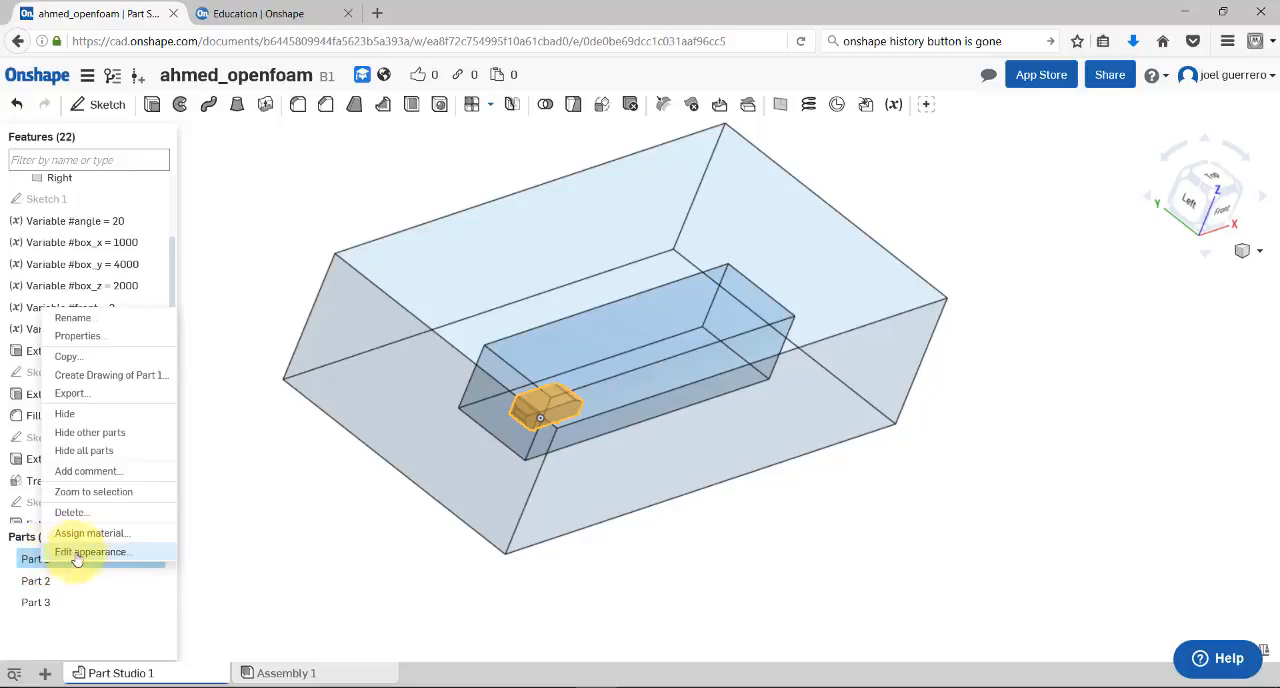
{"action": "left_click", "coordinate": [88, 394]}
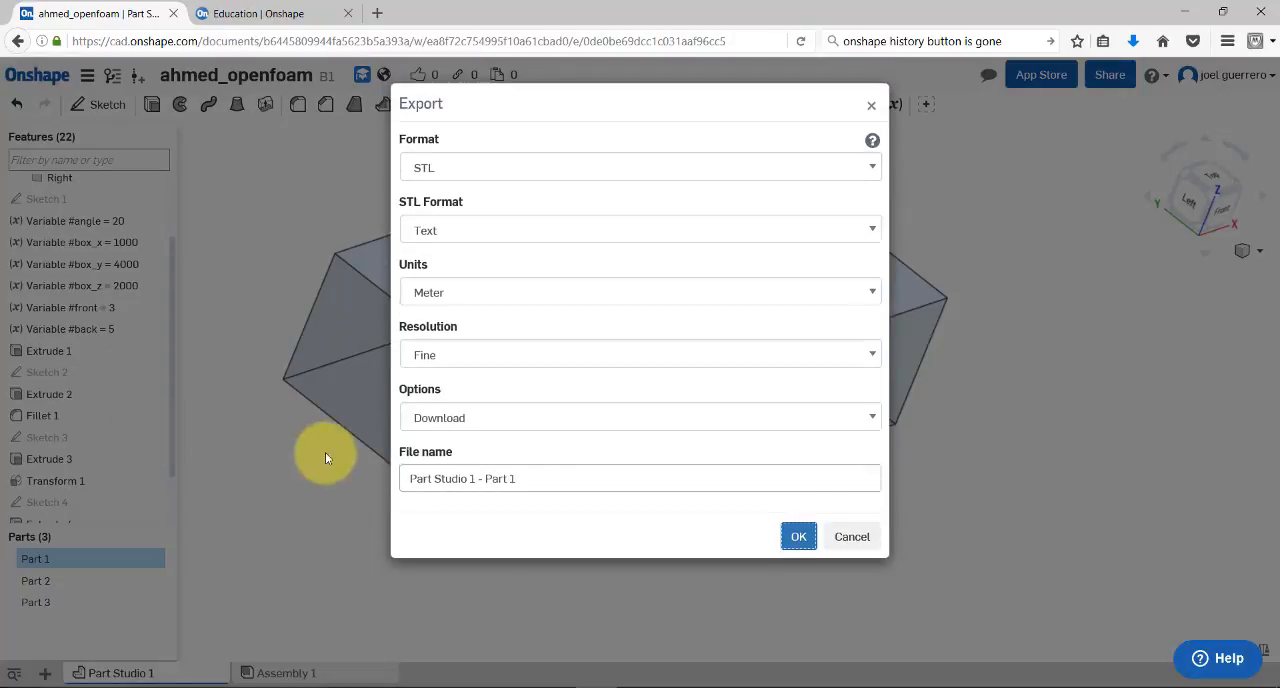
{"action": "left_click_drag", "start_coordinate": [543, 480], "coordinate": [397, 481]}
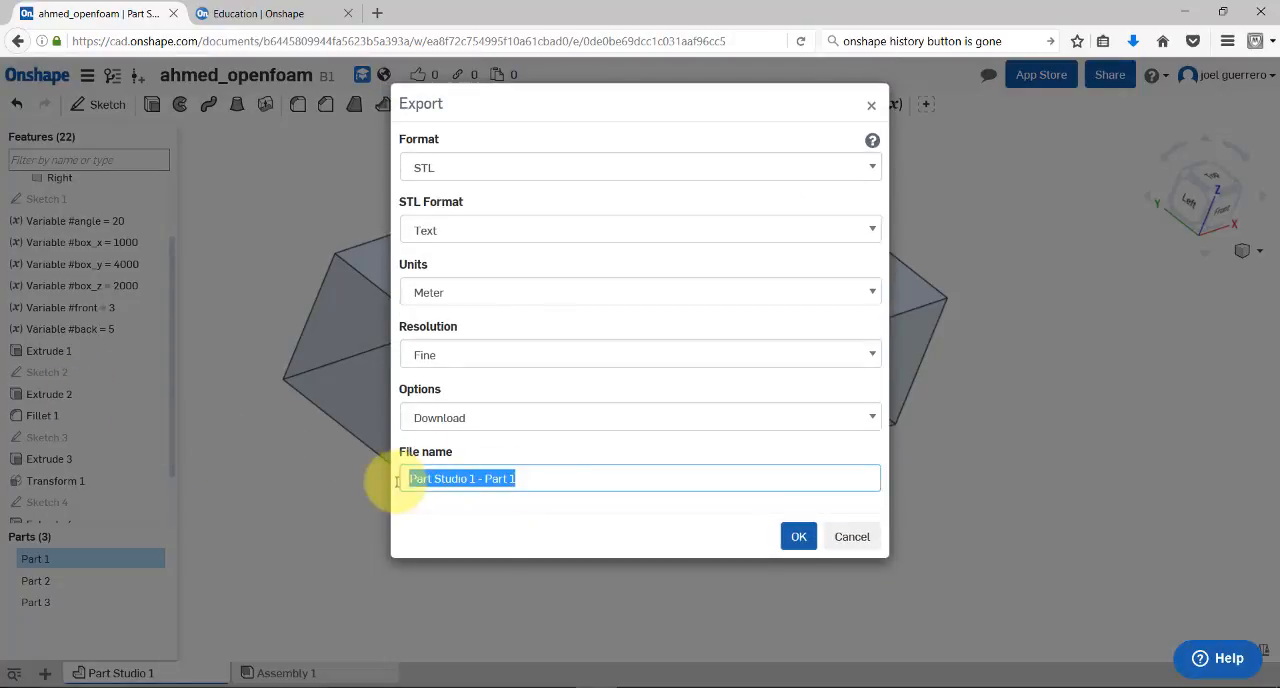
{"action": "left_click", "coordinate": [474, 480]}
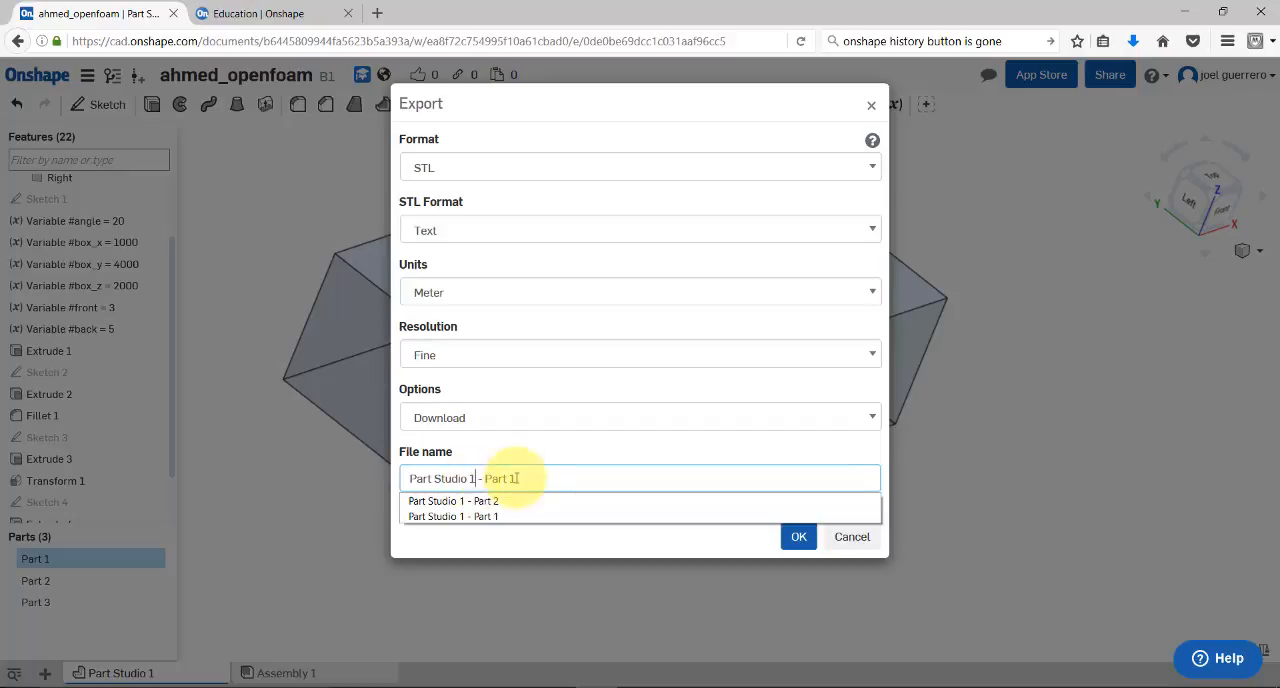
{"action": "left_click_drag", "start_coordinate": [533, 479], "coordinate": [417, 480]}
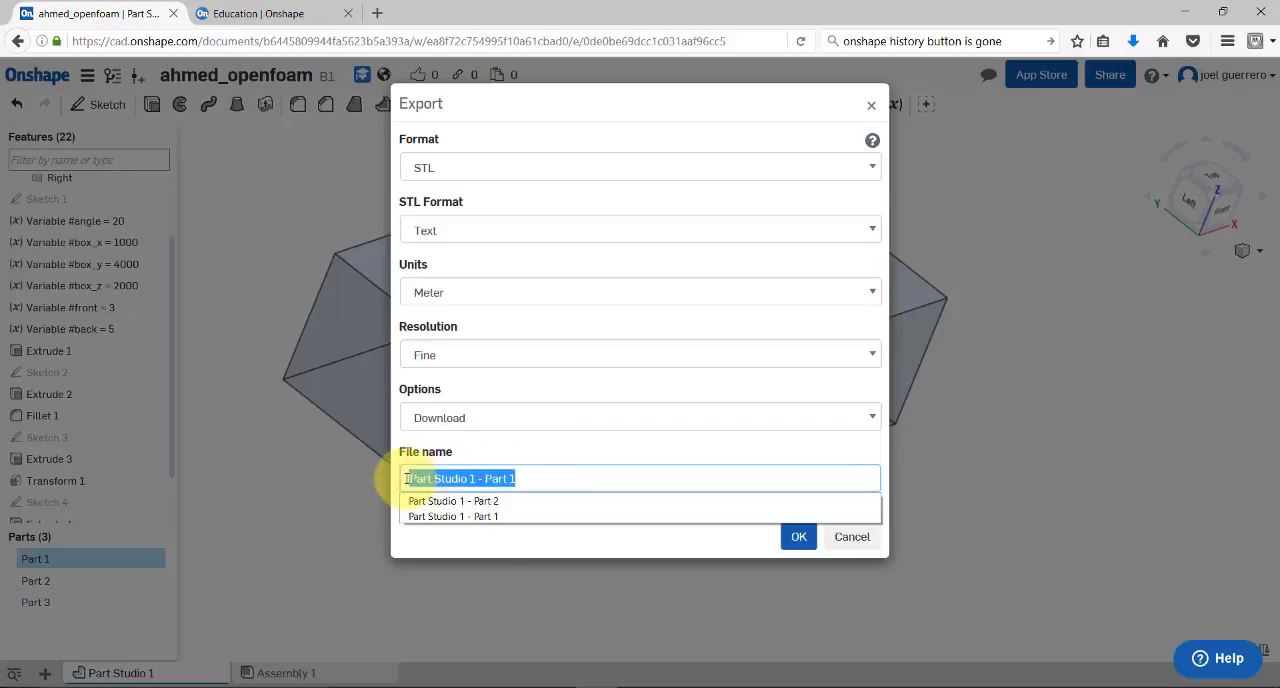
{"action": "type", "text": "my_bod"}
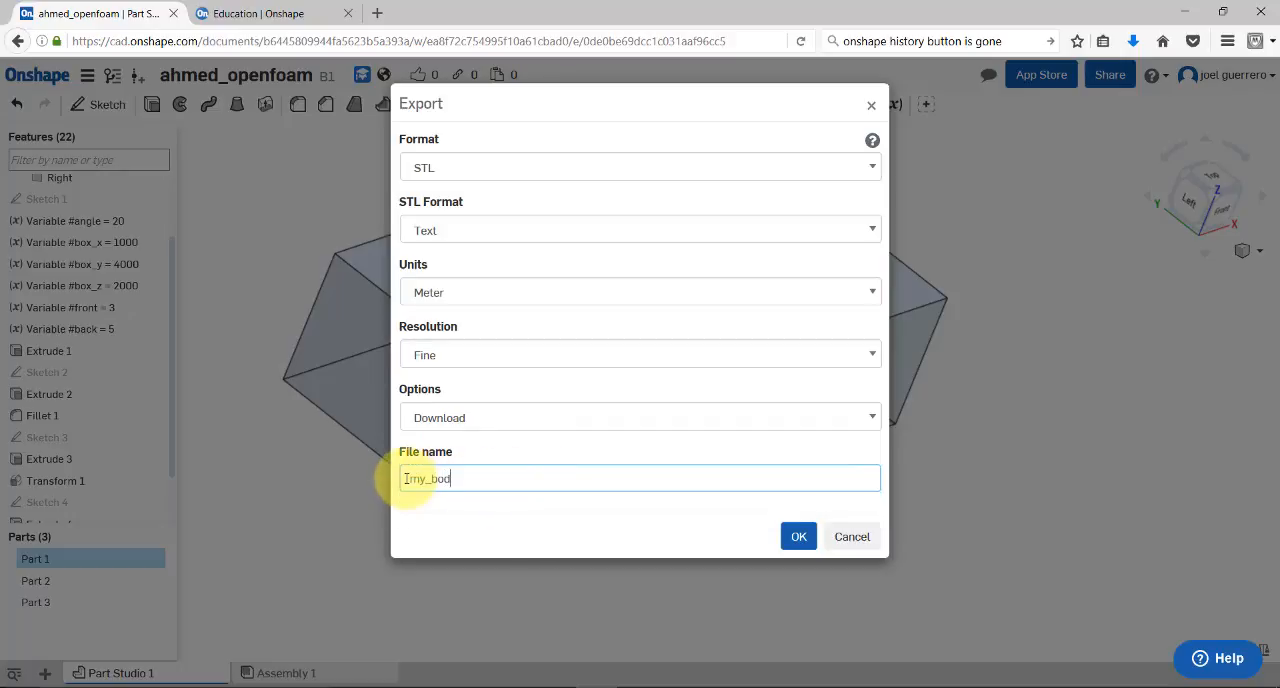
{"action": "key", "text": "BackSpace"}
{"action": "key", "text": "BackSpace"}
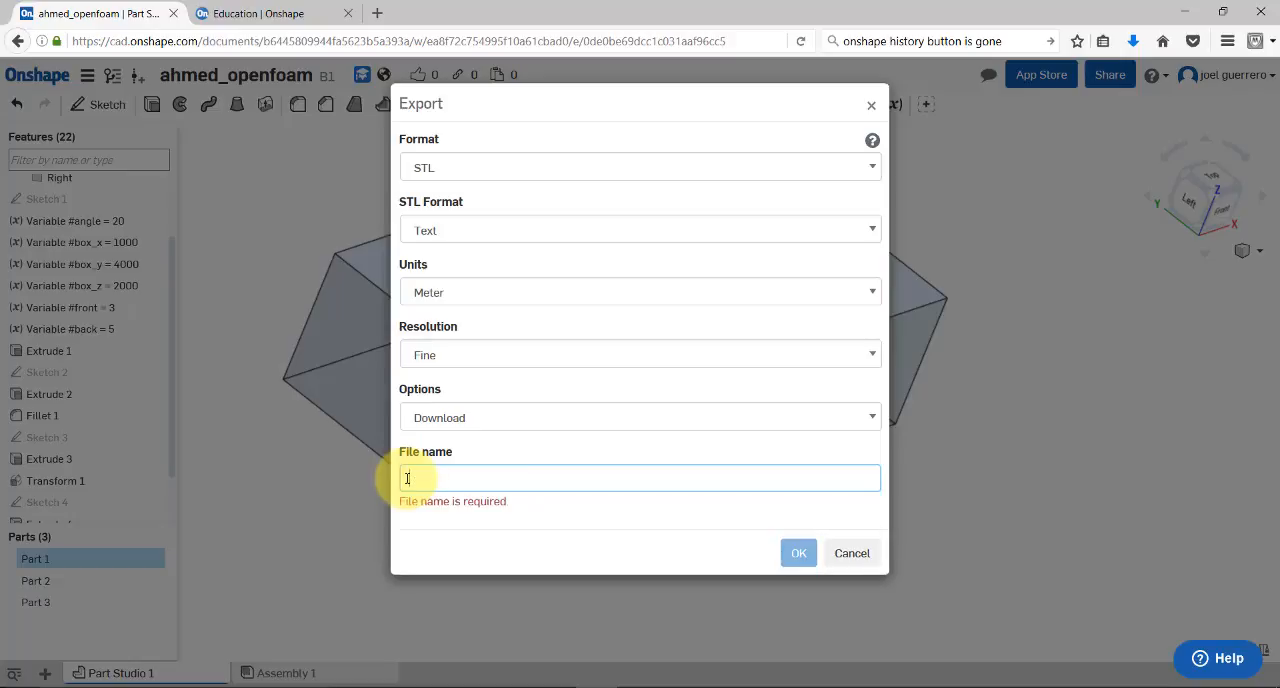
{"action": "left_click", "coordinate": [853, 555]}
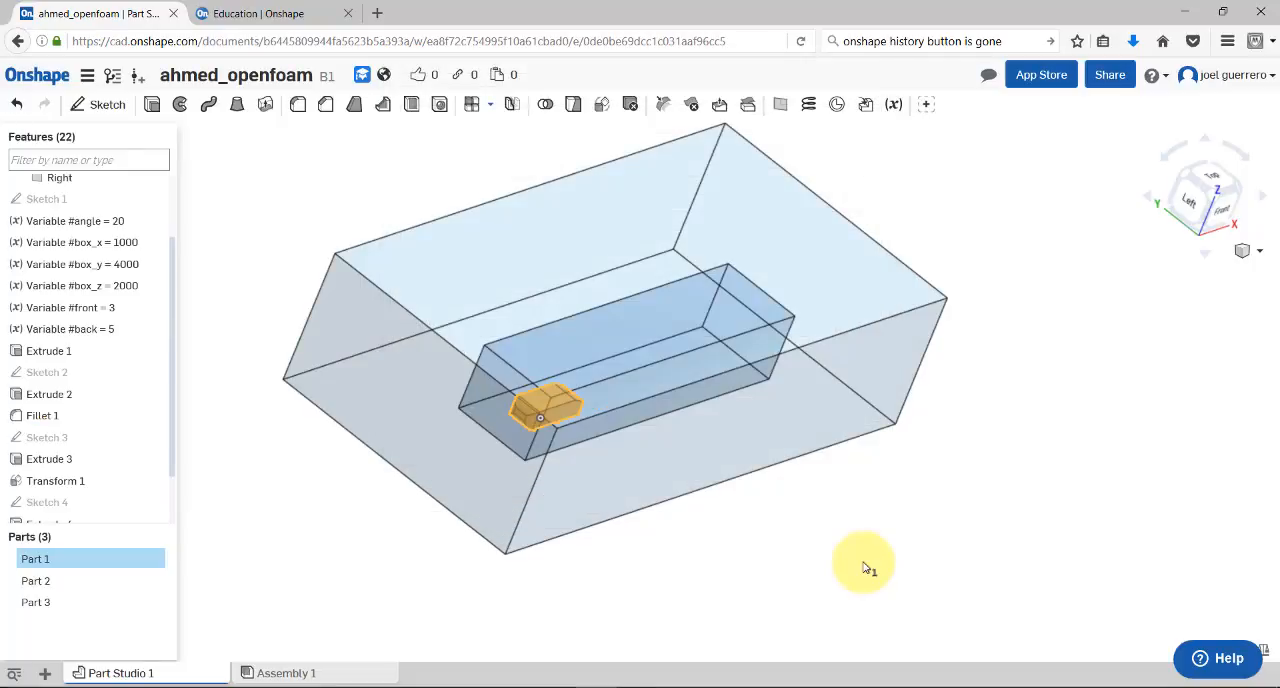
Highlight the individual parts and view Part 3's appearance settings without changing them
{"action": "left_click", "coordinate": [40, 588]}
{"action": "left_click", "coordinate": [40, 606]}
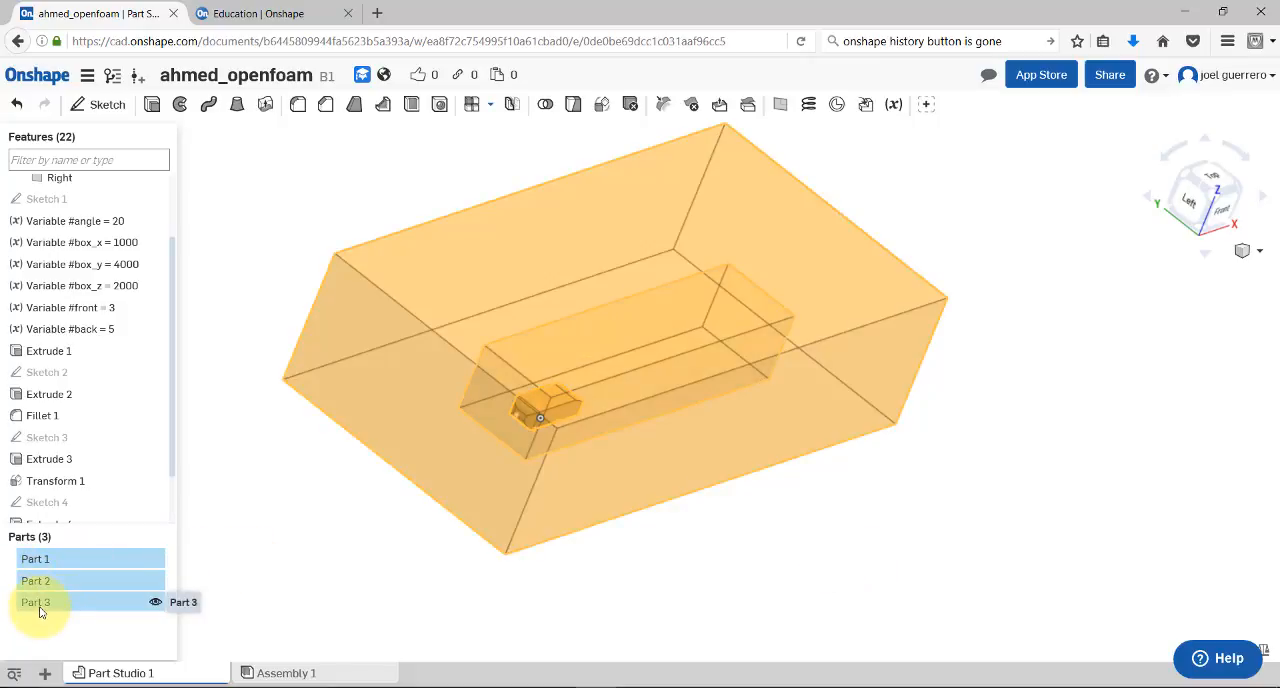
{"action": "left_click", "coordinate": [50, 588]}
{"action": "left_click", "coordinate": [65, 567]}
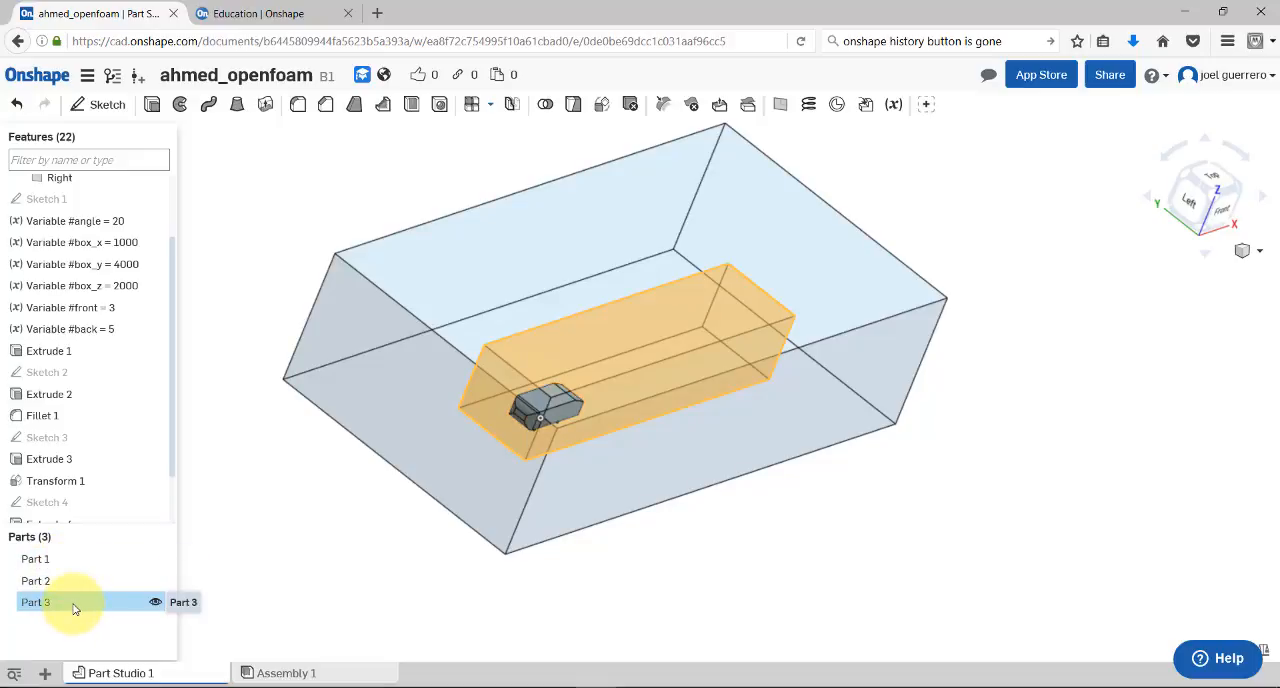
{"action": "right_click", "coordinate": [73, 608]}
{"action": "left_click", "coordinate": [135, 600]}
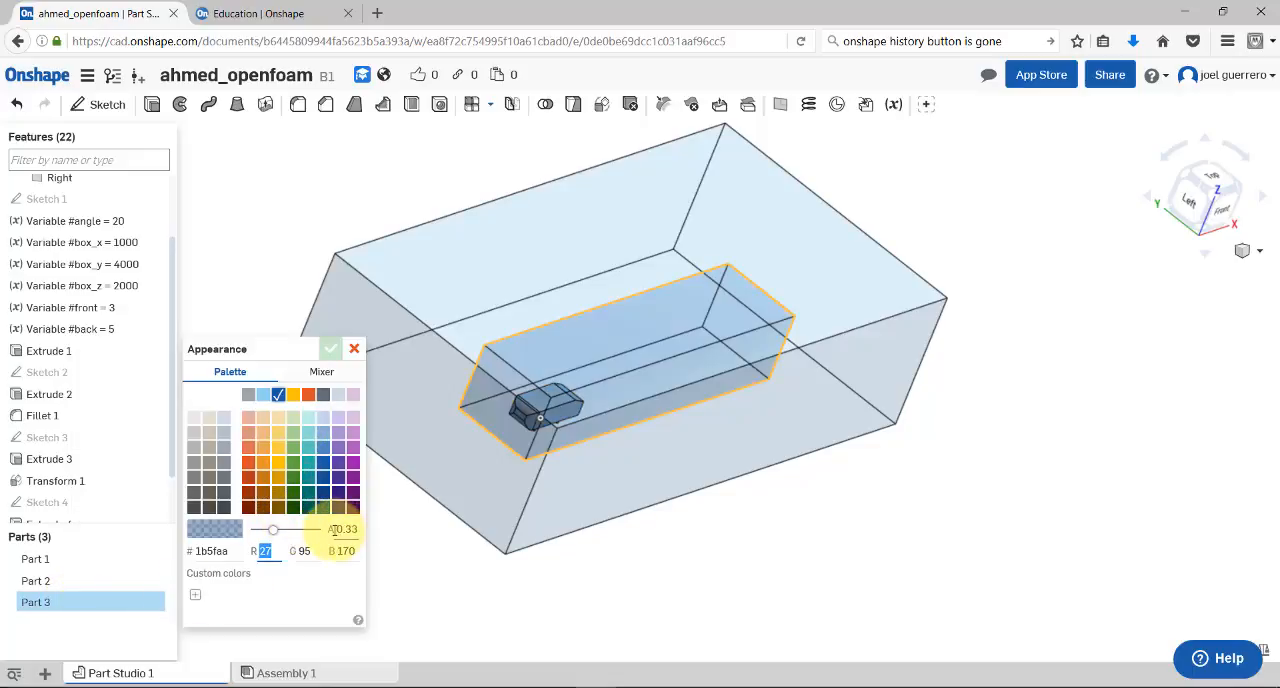
{"action": "left_click", "coordinate": [355, 351]}
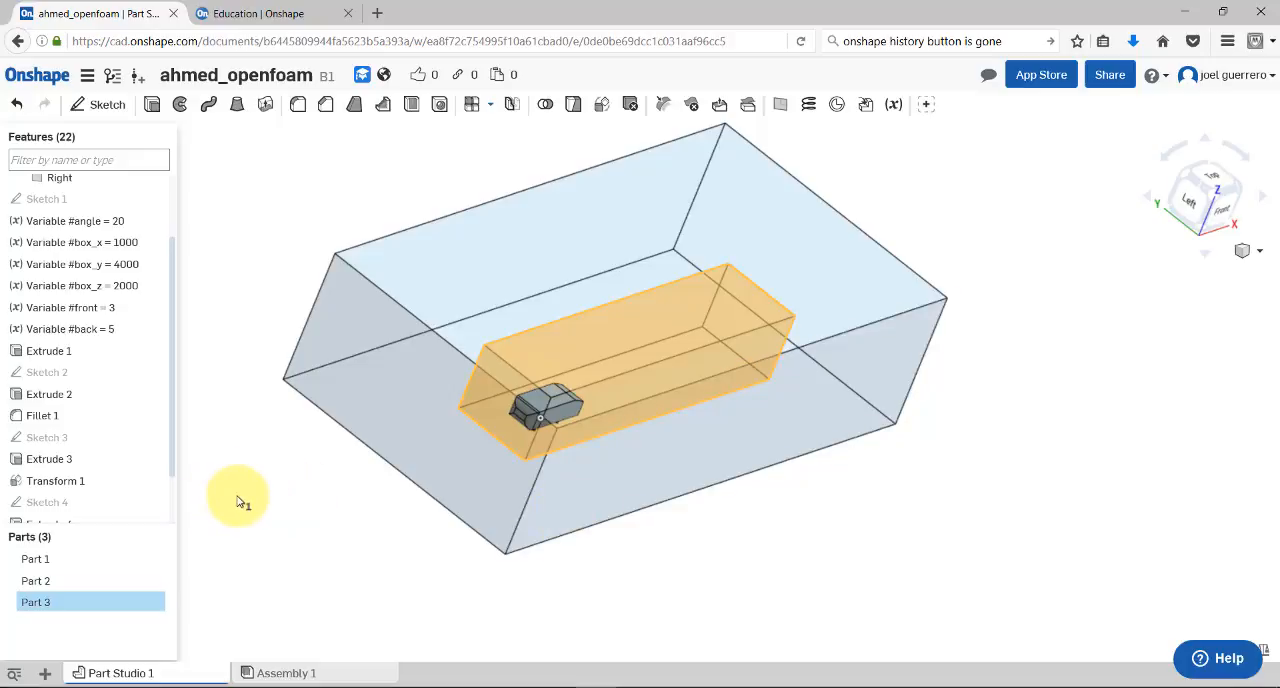
{"action": "left_click", "coordinate": [72, 600]}
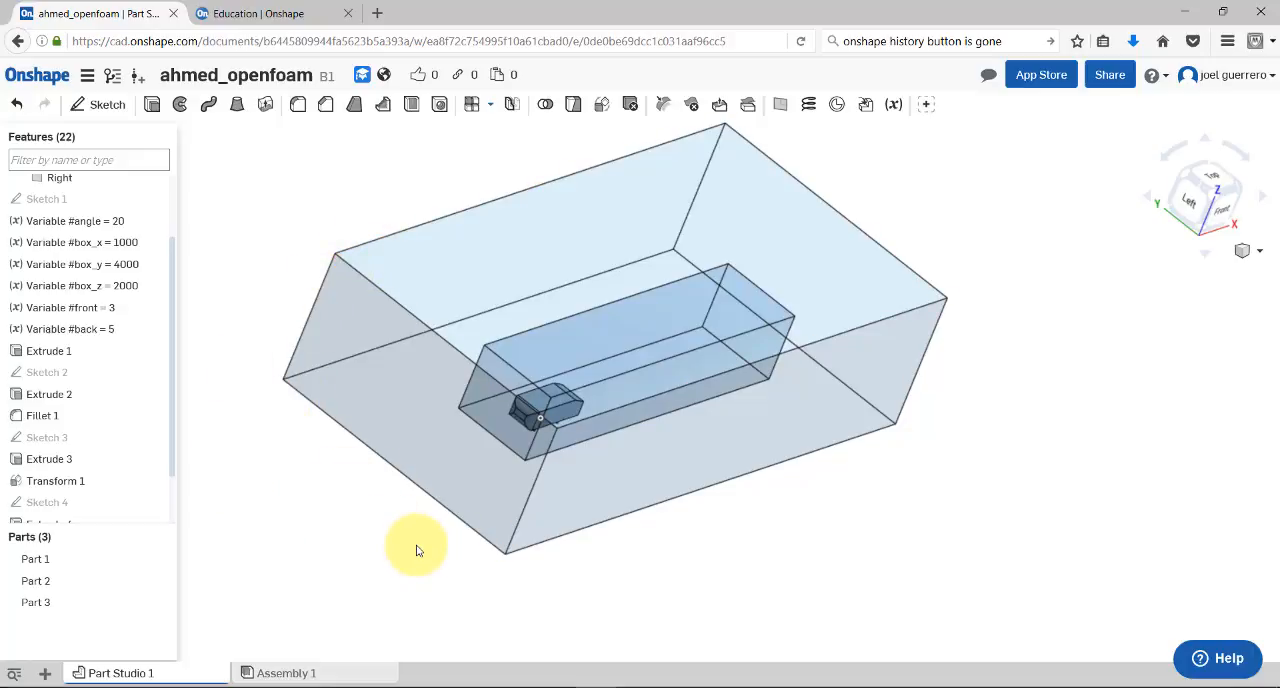
Select a lower corner of the outer box and try to clear the Help widget off its coordinate read-out
{"action": "left_click", "coordinate": [284, 380]}
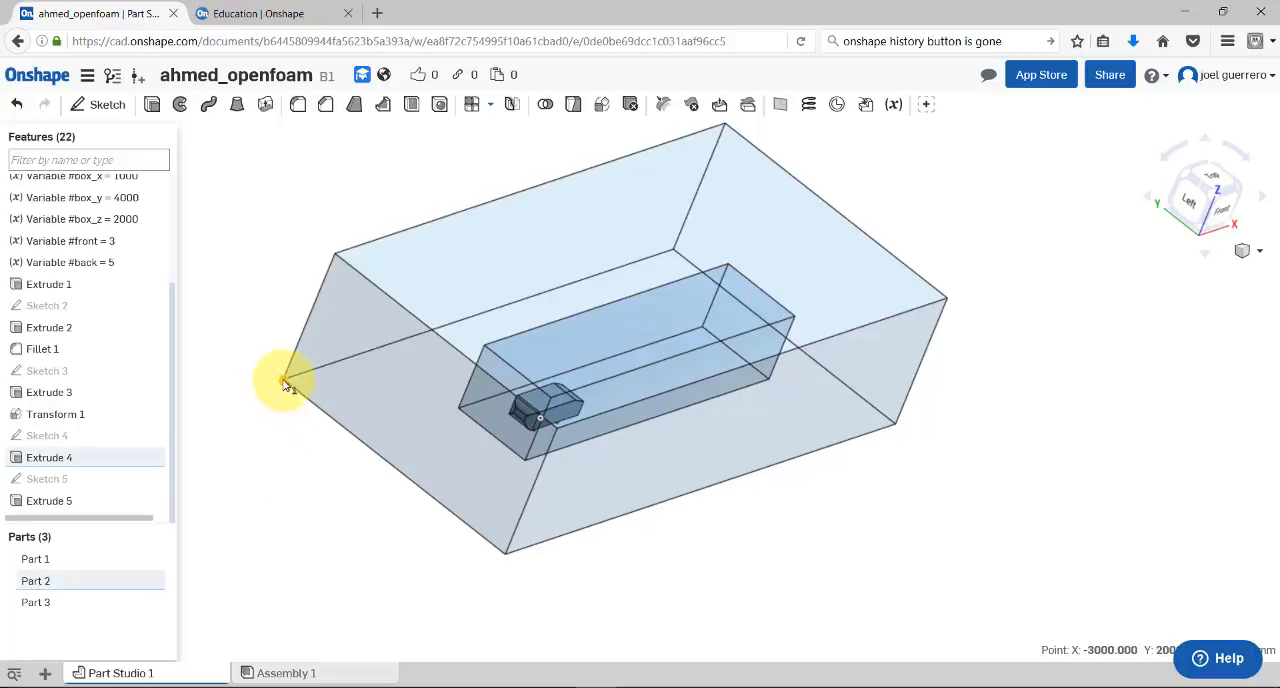
{"action": "left_click", "coordinate": [1199, 662]}
{"action": "left_click", "coordinate": [1135, 647]}
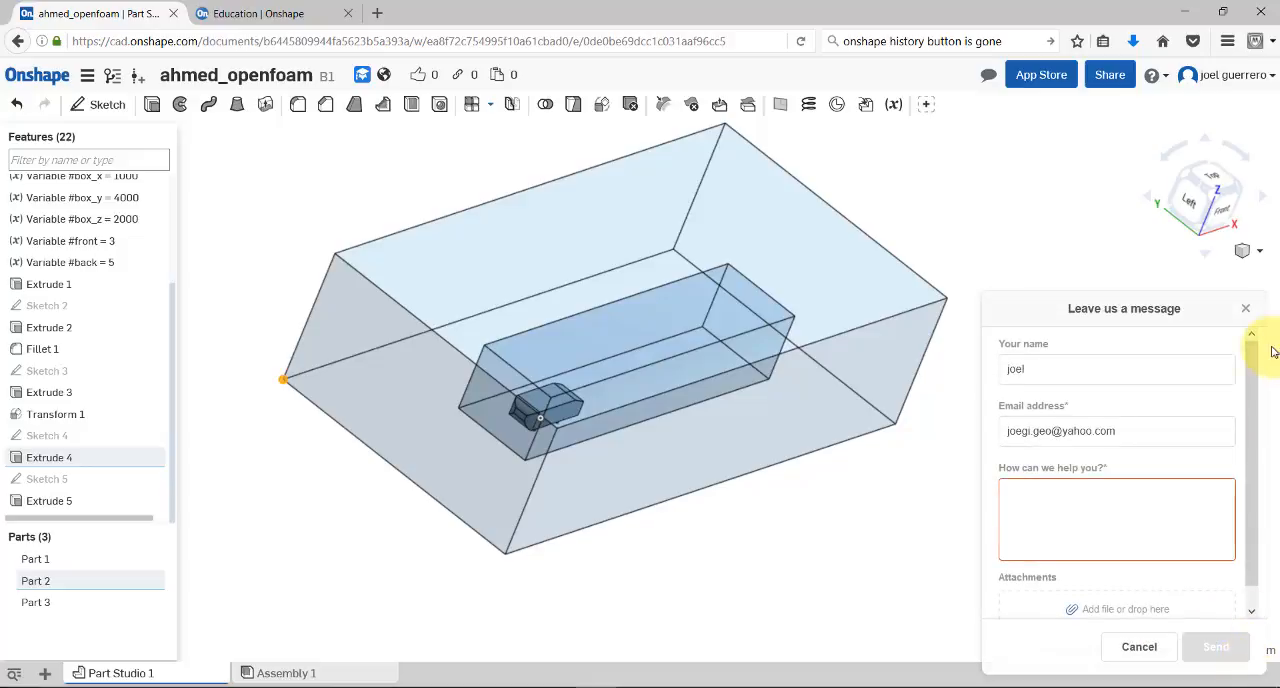
{"action": "left_click_drag", "start_coordinate": [1211, 312], "coordinate": [1057, 316]}
{"action": "left_click", "coordinate": [1245, 309]}
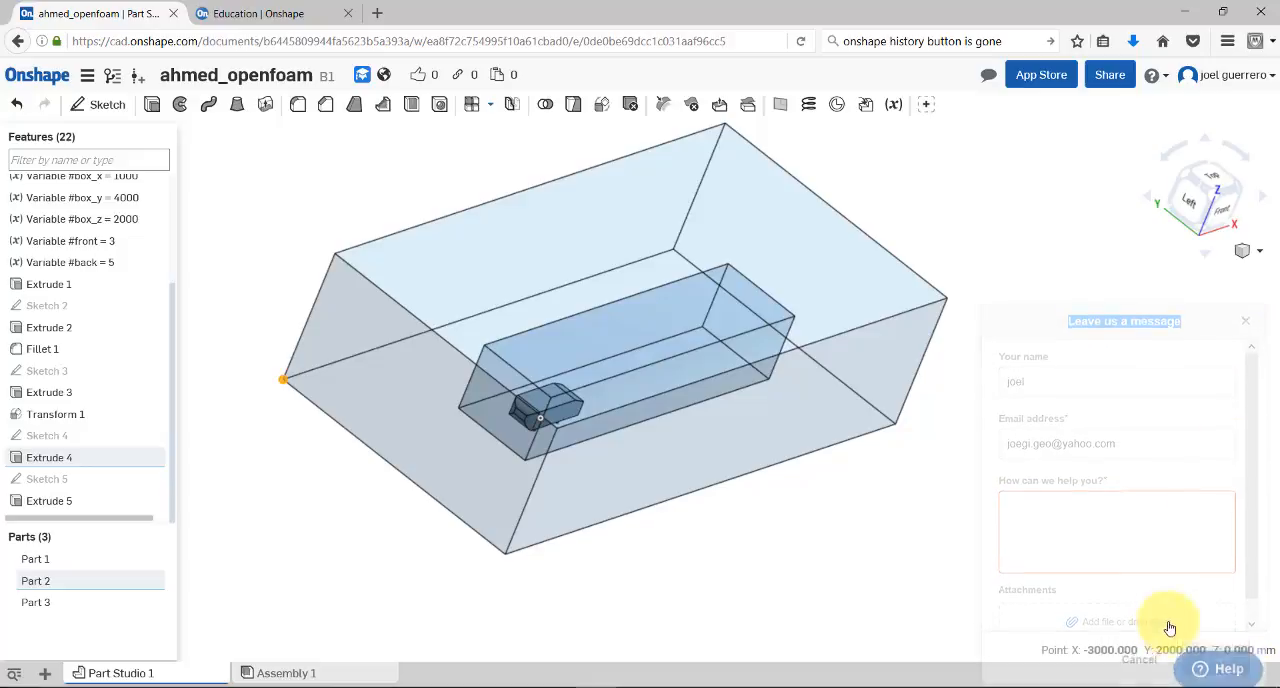
{"action": "right_click", "coordinate": [1217, 661]}
{"action": "left_click", "coordinate": [979, 615]}
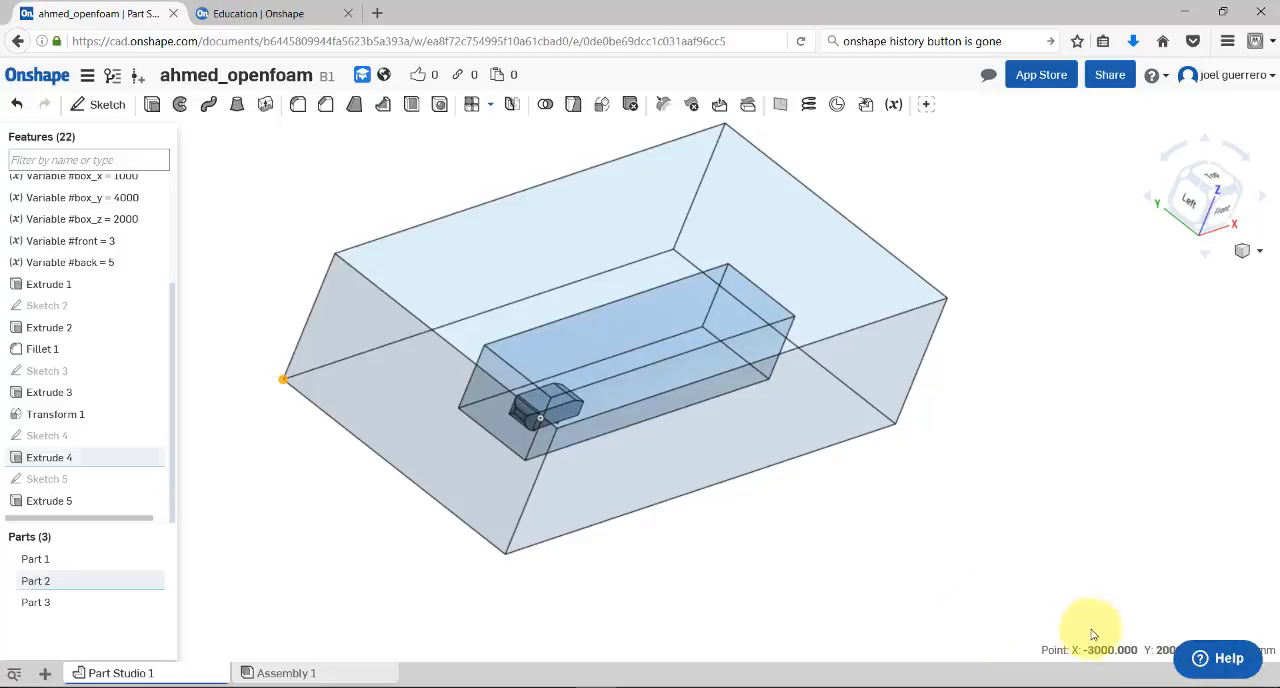
{"action": "left_click", "coordinate": [1203, 660]}
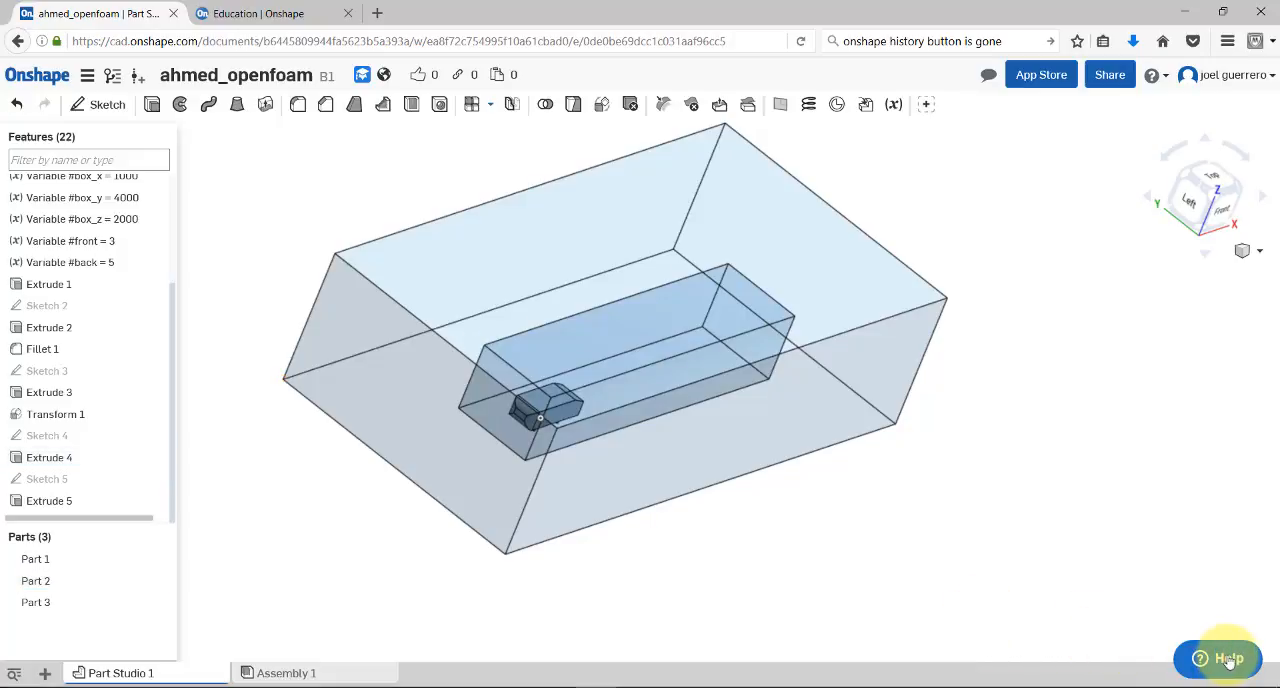
{"action": "left_click", "coordinate": [1245, 309]}
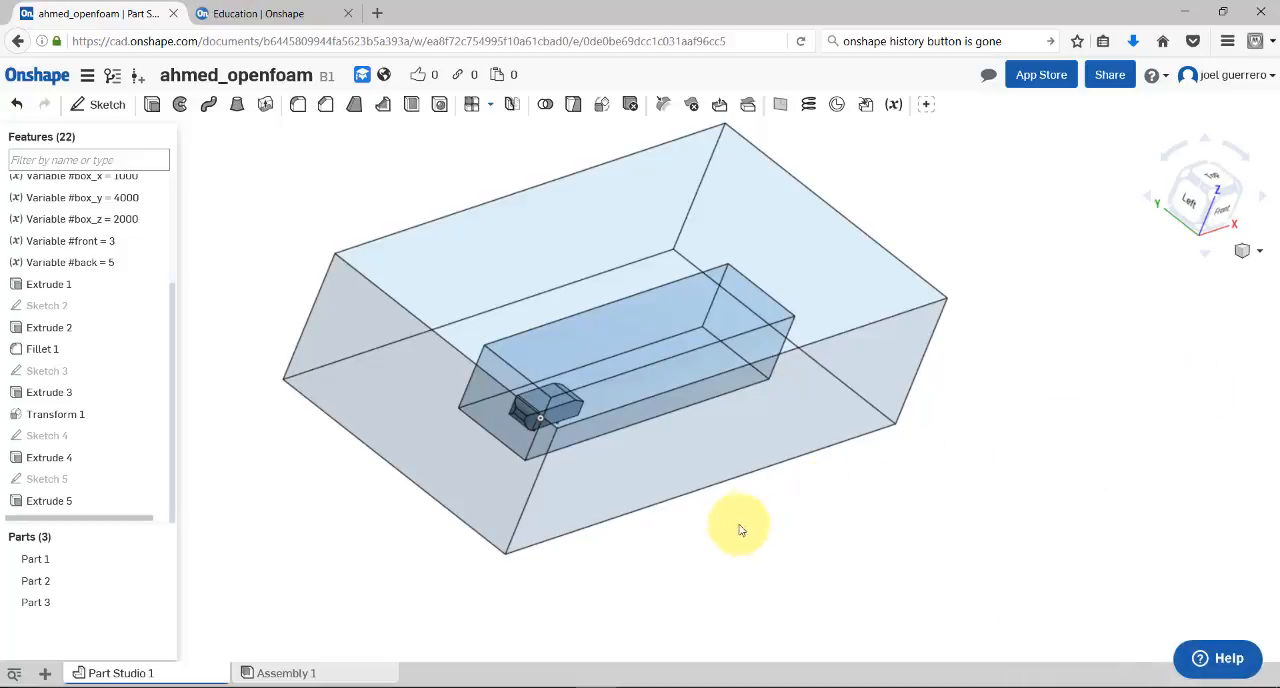
Check the coordinates of the outer box's near lower corner and measure the distance between opposite corners of its front end face
{"action": "left_click", "coordinate": [506, 554]}
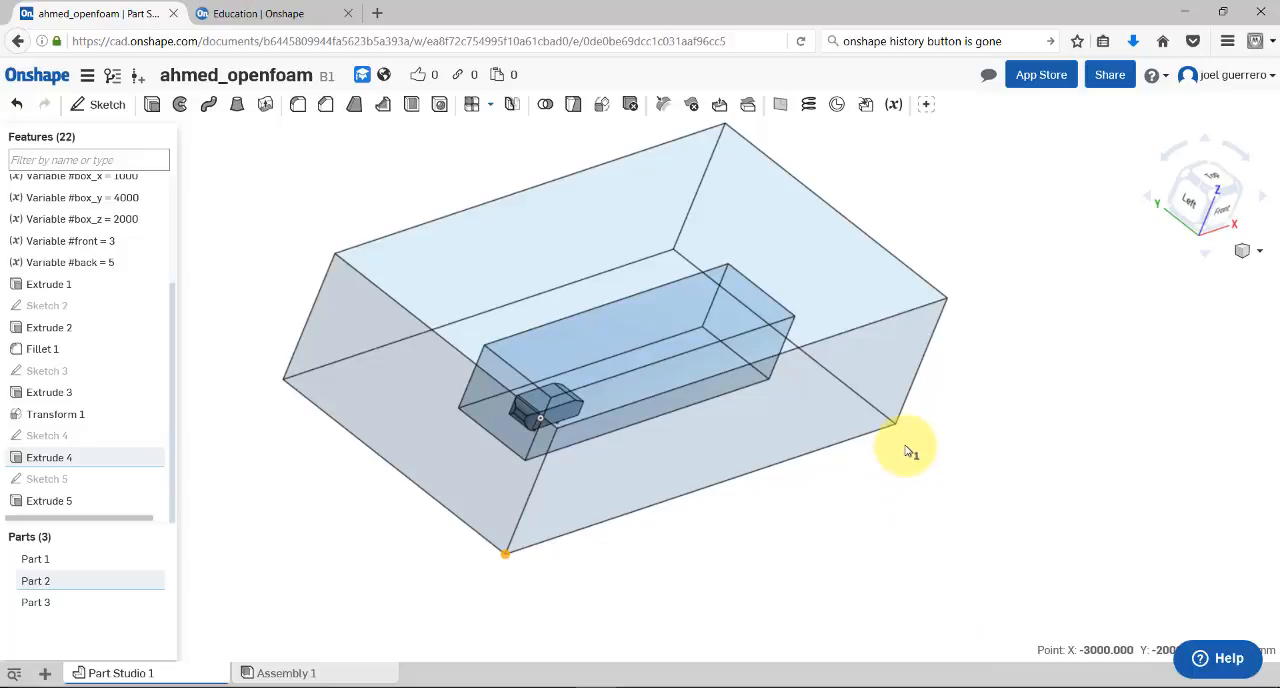
{"action": "left_click", "coordinate": [506, 556]}
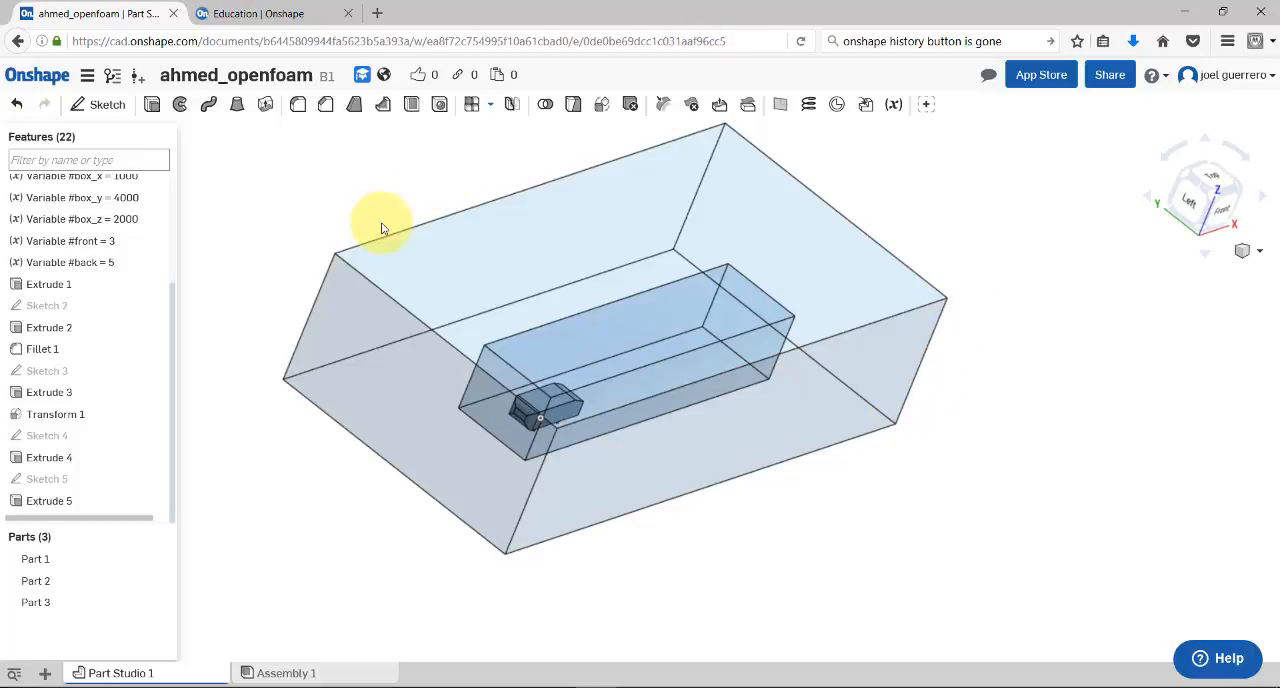
{"action": "left_click", "coordinate": [335, 255]}
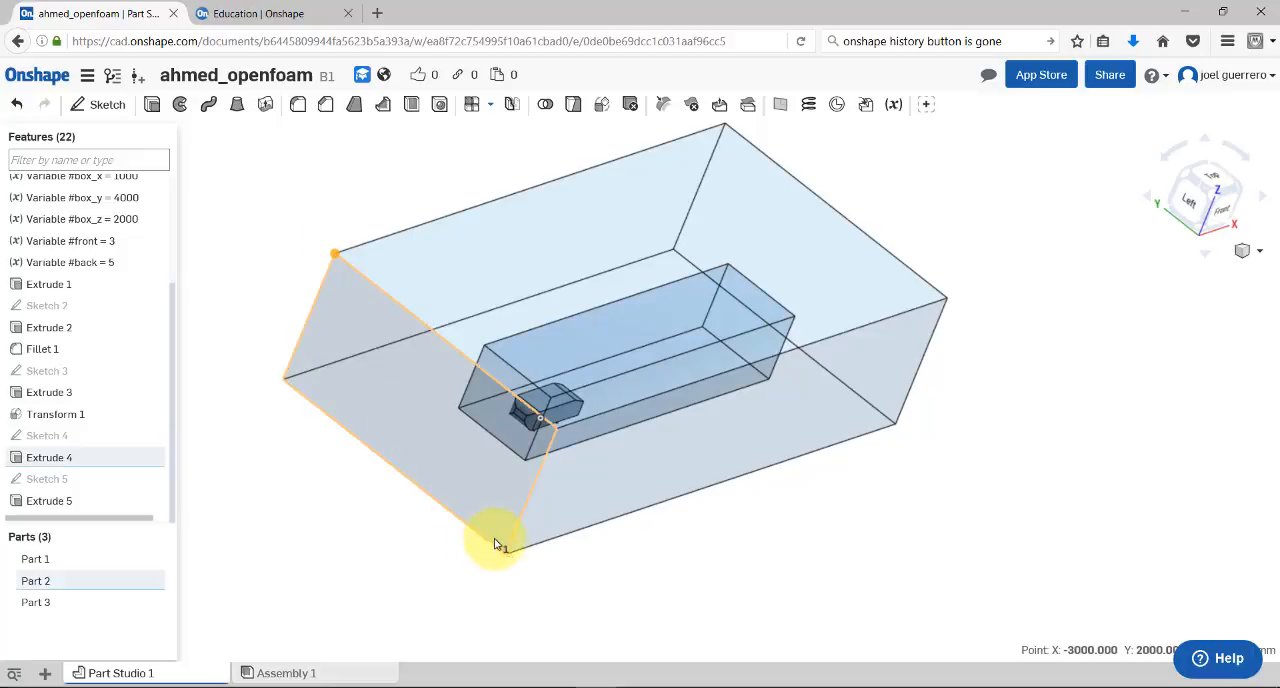
{"action": "left_click", "coordinate": [508, 559]}
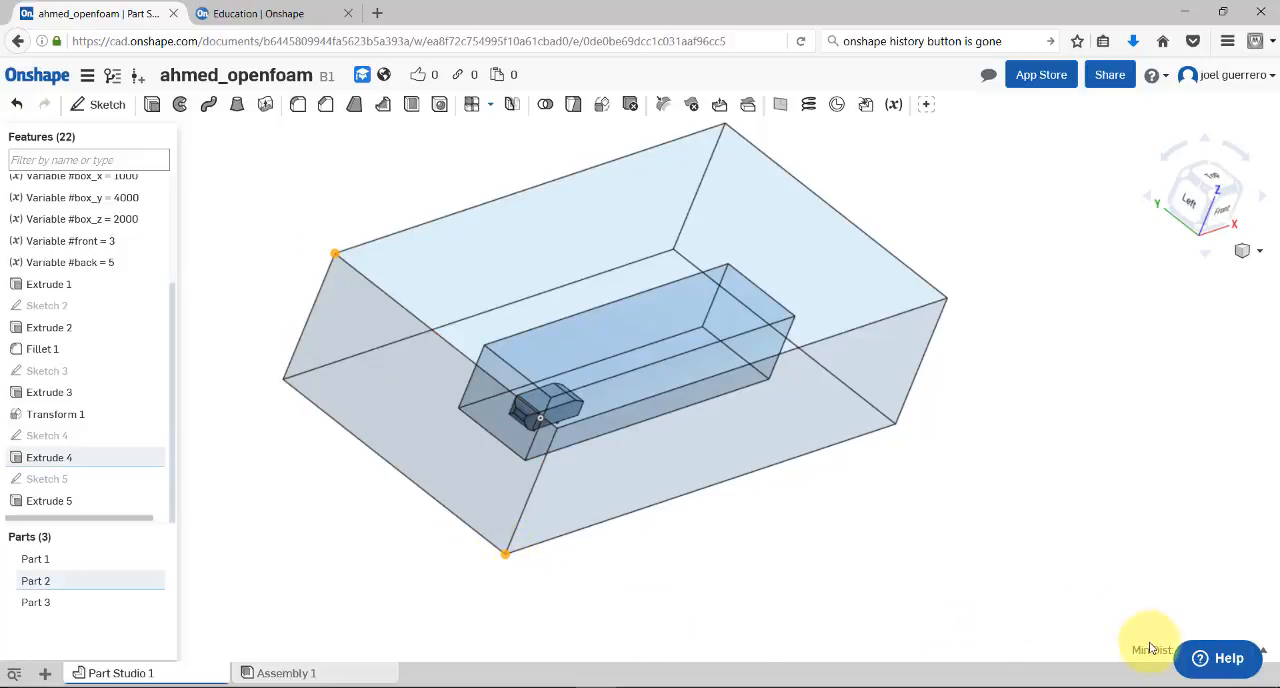
{"action": "left_click", "coordinate": [1267, 656]}
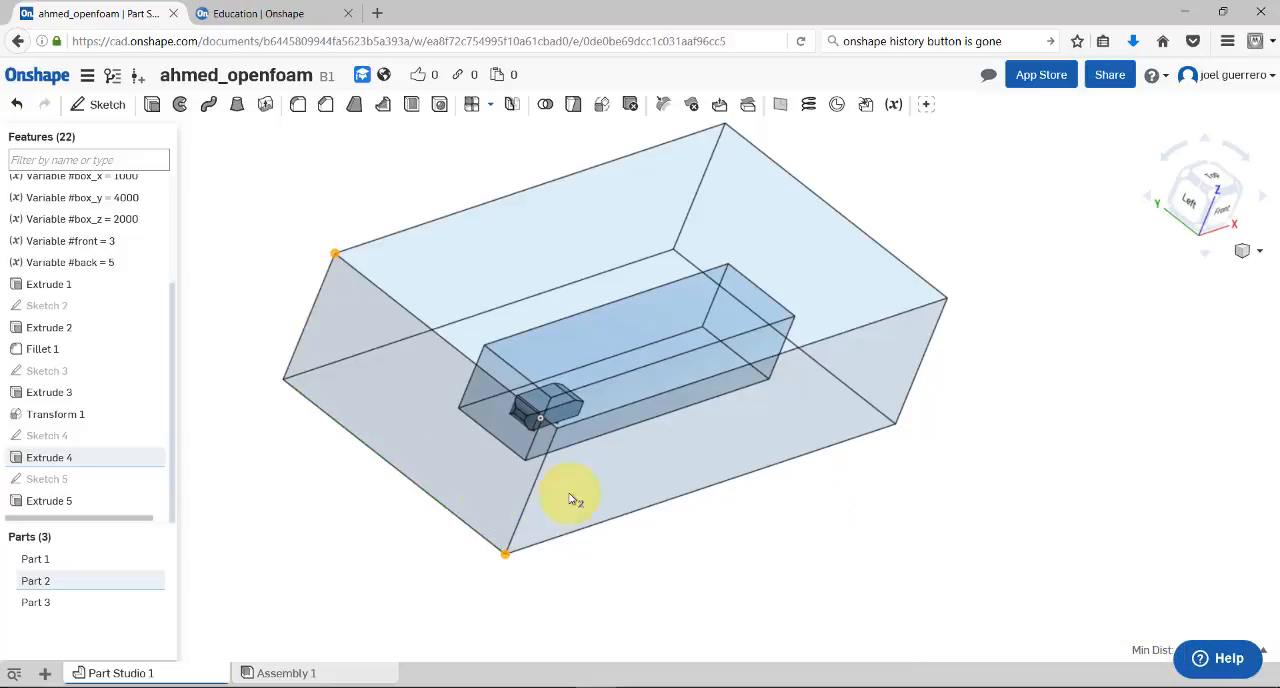
Measure the area of the outer box's front end face, and clear the face and corner selections
{"action": "left_click", "coordinate": [449, 458]}
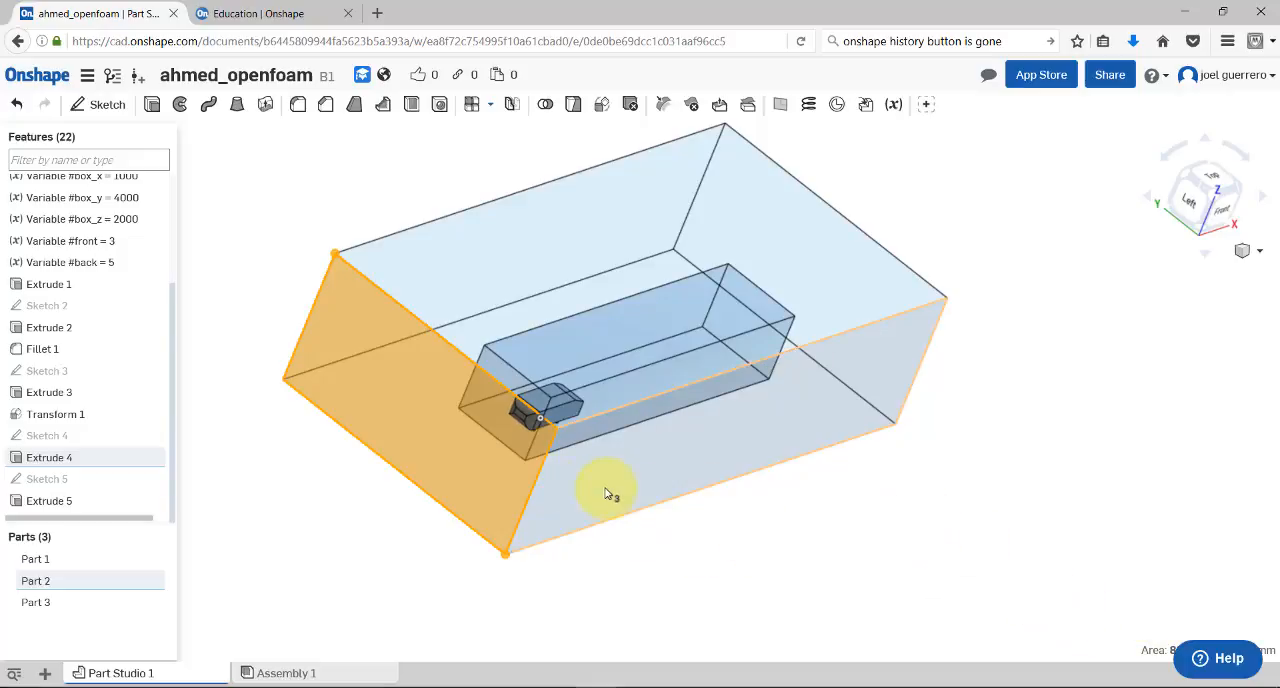
{"action": "left_click", "coordinate": [381, 371]}
{"action": "right_click_drag", "start_coordinate": [619, 565], "coordinate": [558, 589]}
{"action": "left_click", "coordinate": [531, 528]}
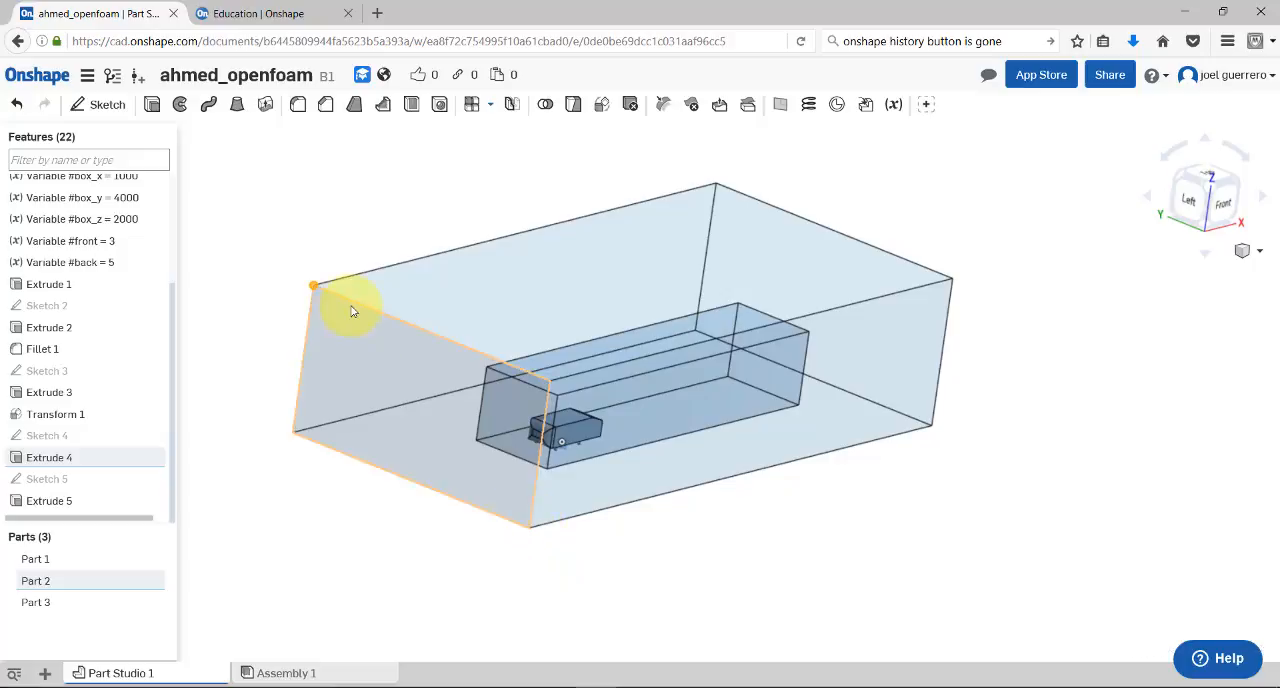
{"action": "left_click", "coordinate": [314, 286]}
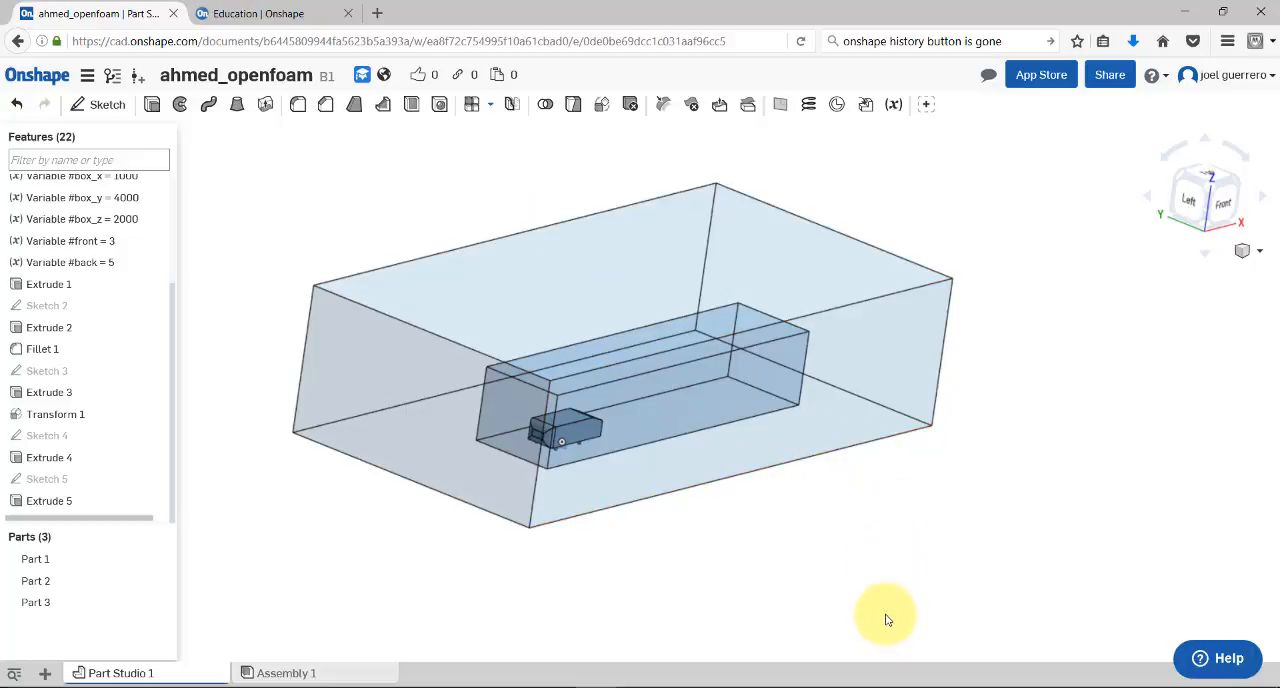
Switch to ParaView and display the ahmed_body.stl model as Surface With Edges
{"action": "left_click", "coordinate": [891, 687]}
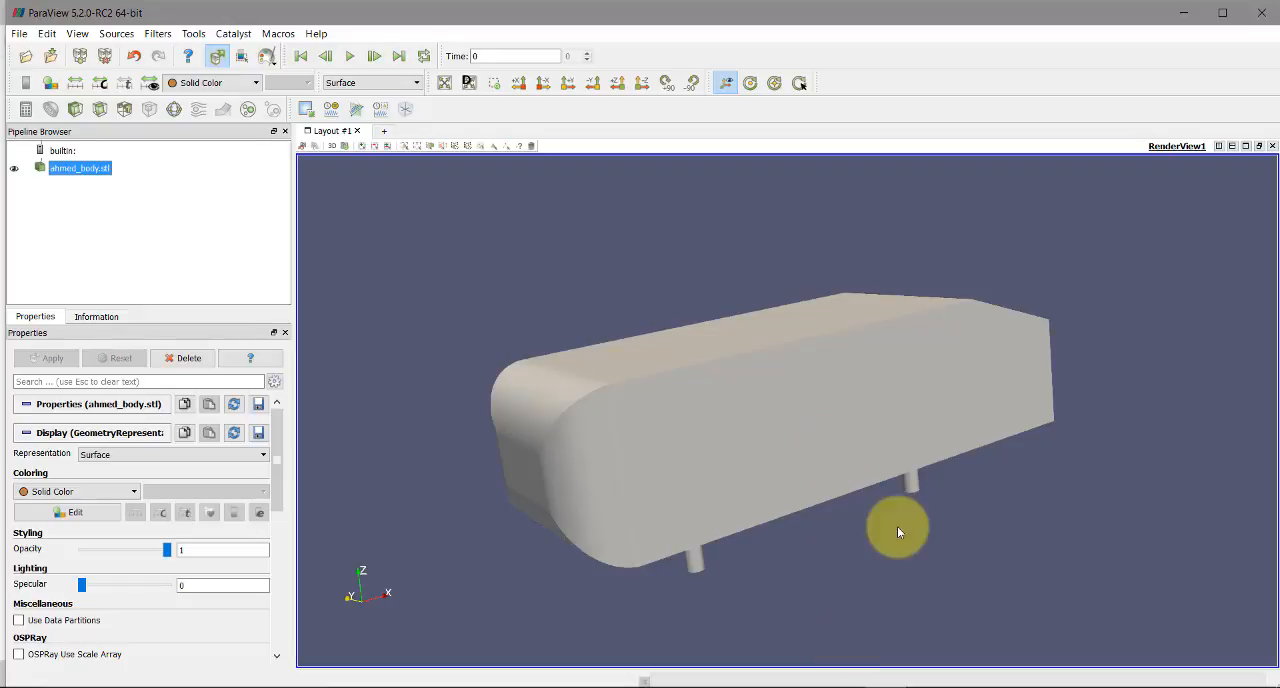
{"action": "left_click_drag", "start_coordinate": [894, 542], "coordinate": [683, 559]}
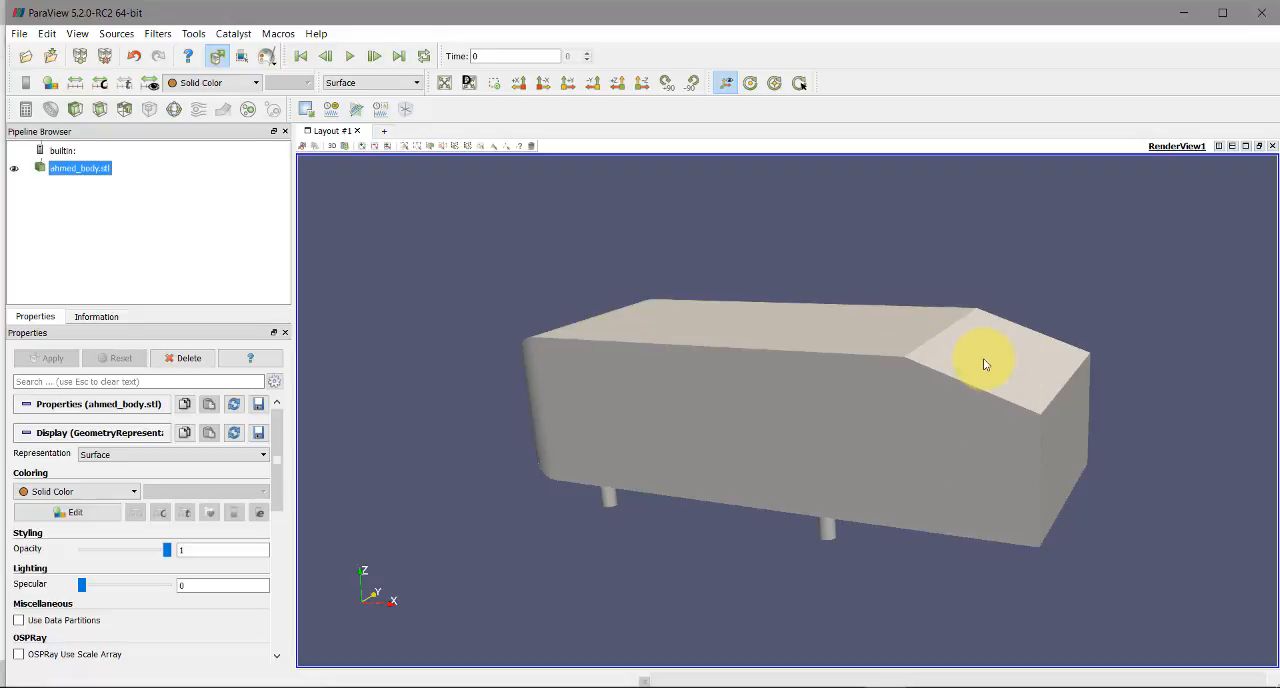
{"action": "left_click", "coordinate": [387, 85]}
{"action": "left_click", "coordinate": [378, 149]}
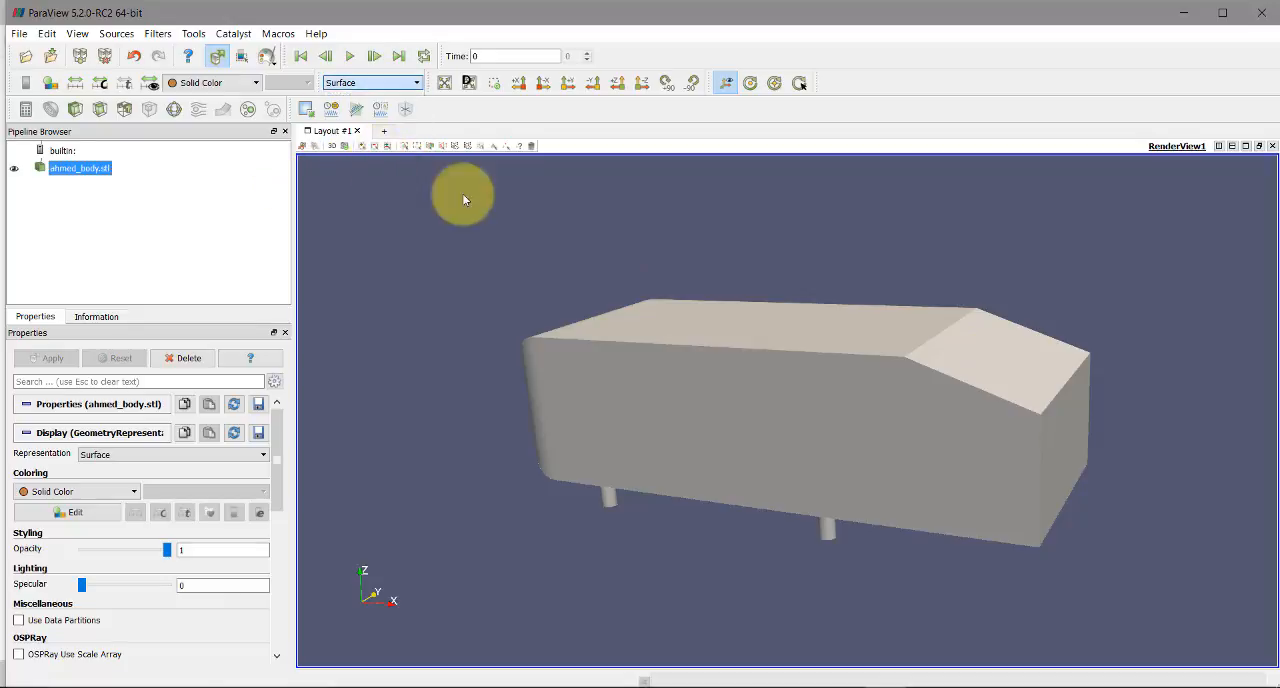
{"action": "left_click_drag", "start_coordinate": [886, 326], "coordinate": [966, 398]}
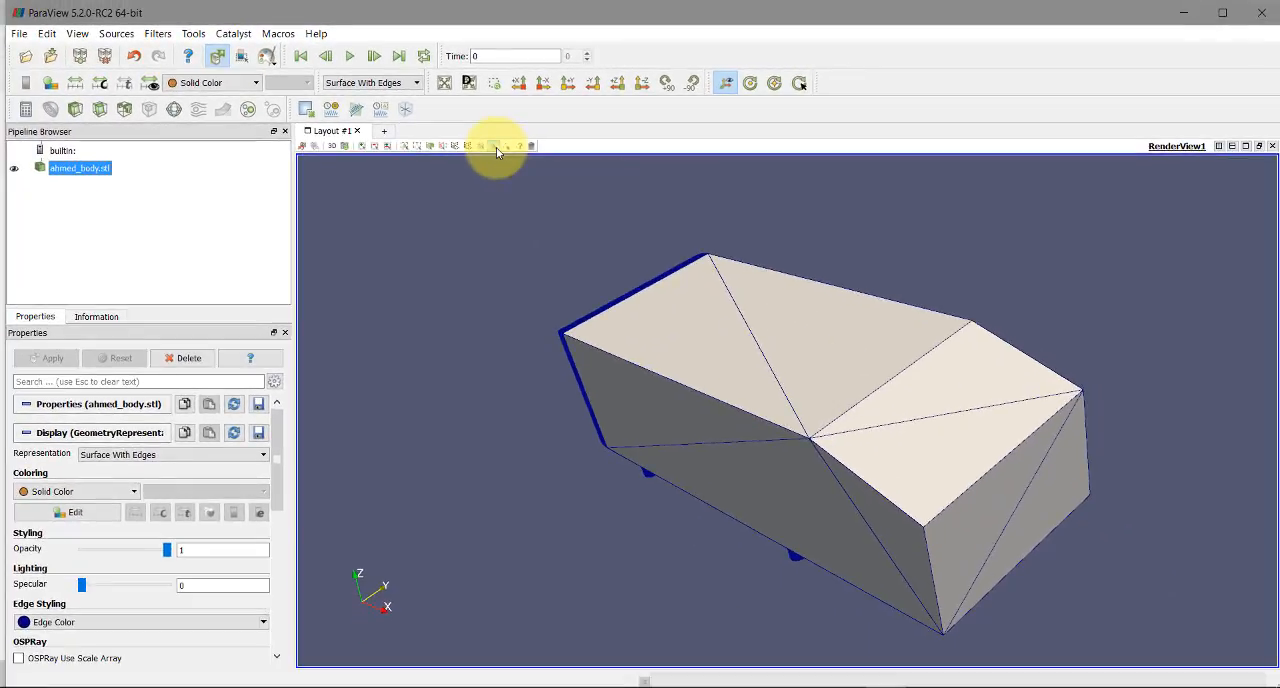
Interactively select the cells of the body's slanted face and rear end face, then extract the selection and show it in Solid Color
{"action": "left_click", "coordinate": [496, 147]}
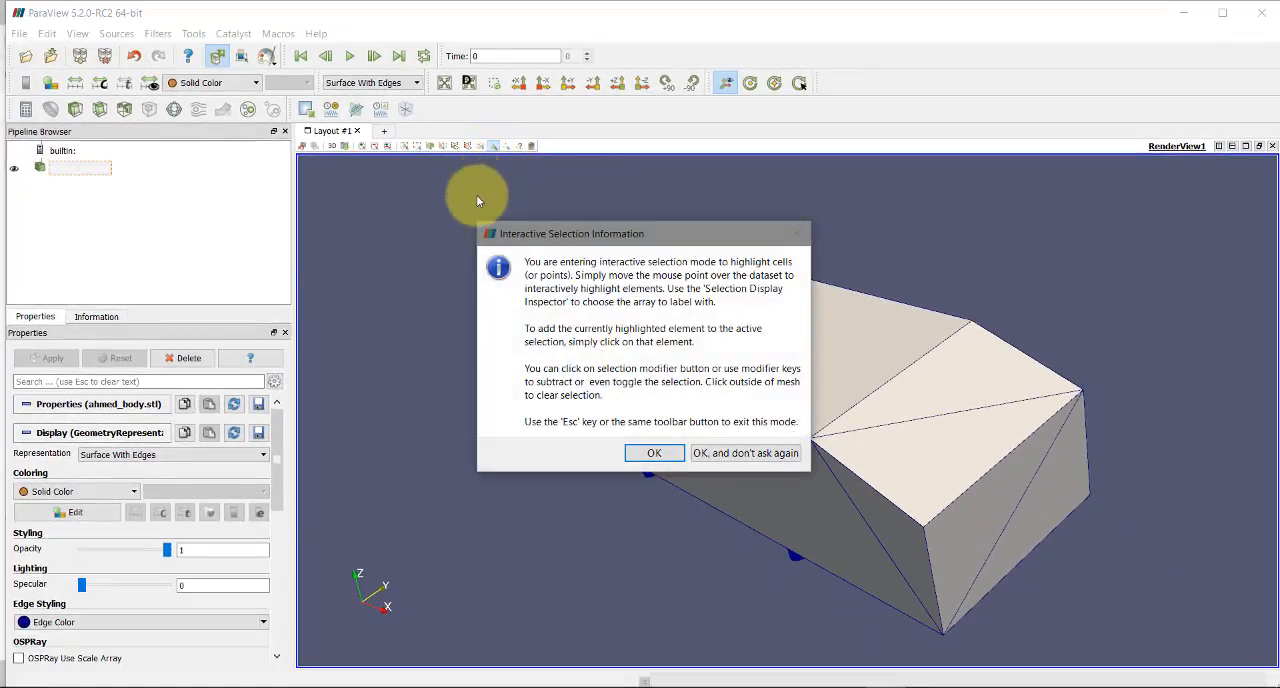
{"action": "left_click", "coordinate": [656, 448]}
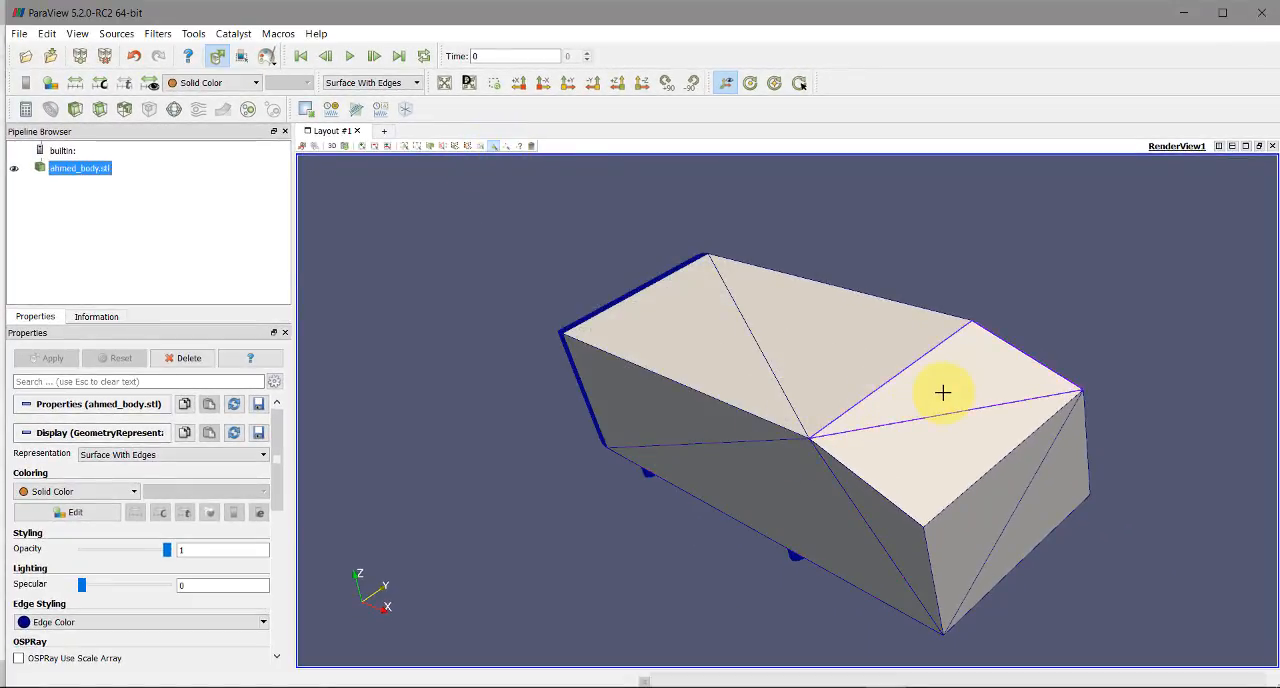
{"action": "left_click", "coordinate": [916, 453]}
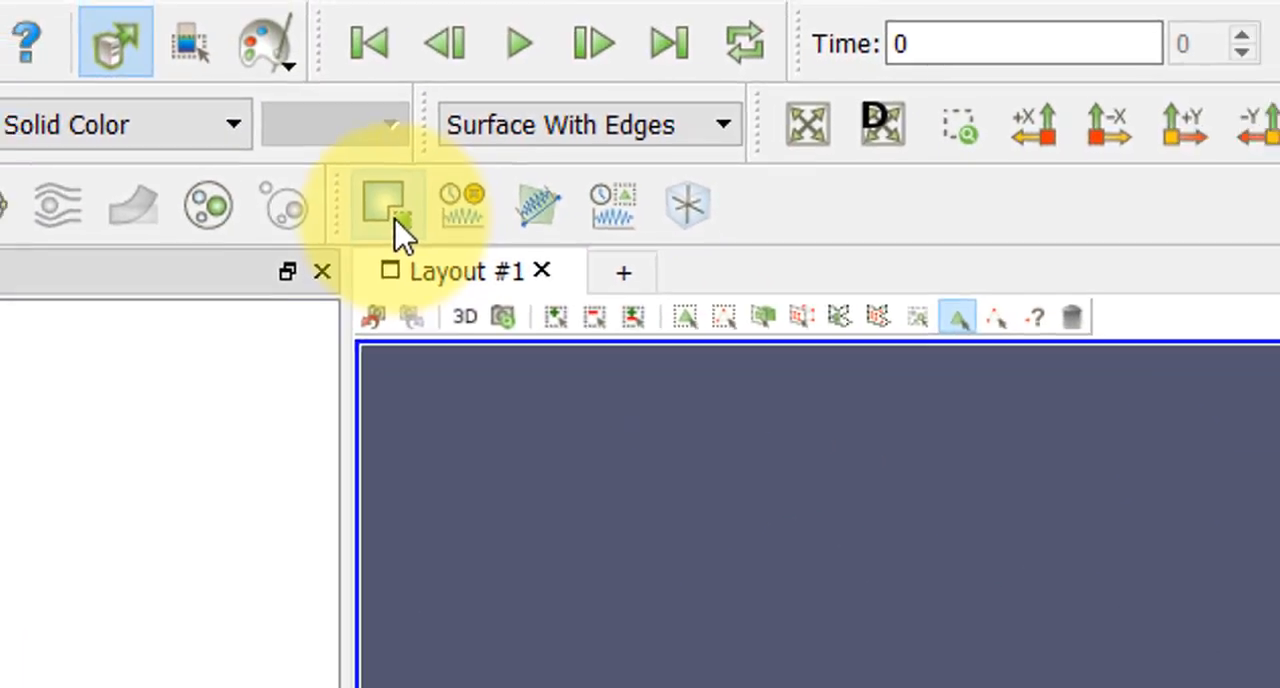
{"action": "left_click", "coordinate": [396, 220]}
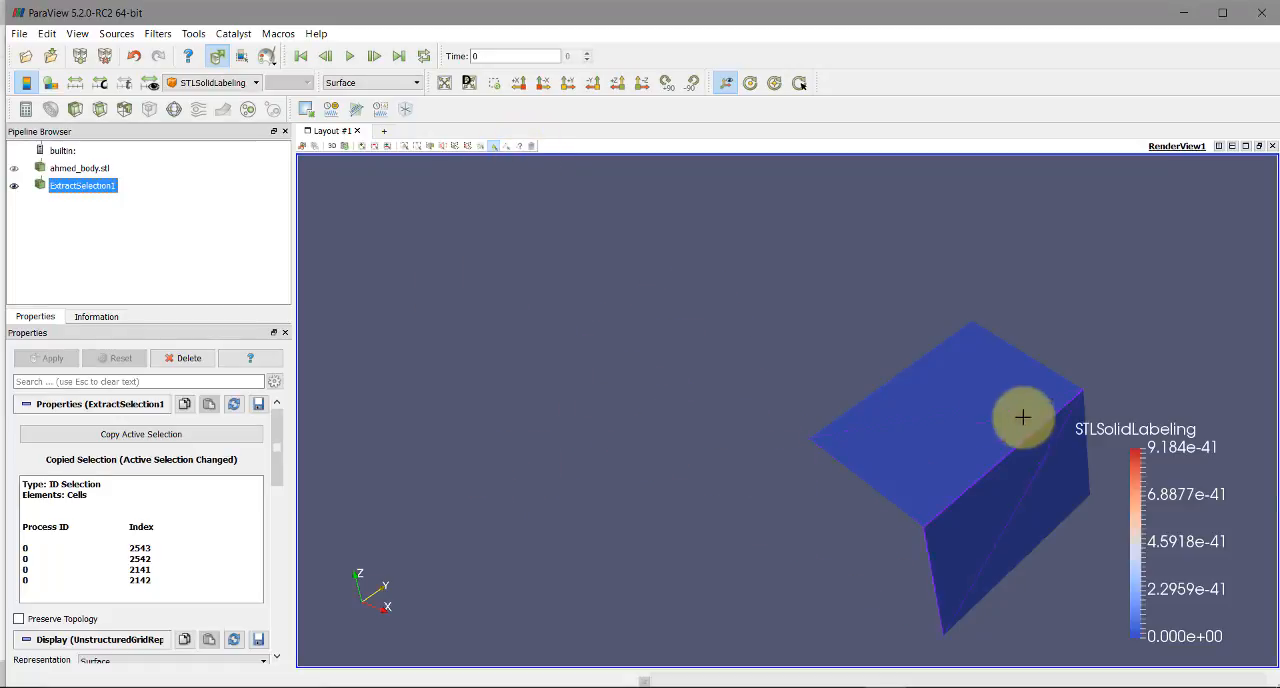
{"action": "left_click", "coordinate": [242, 84]}
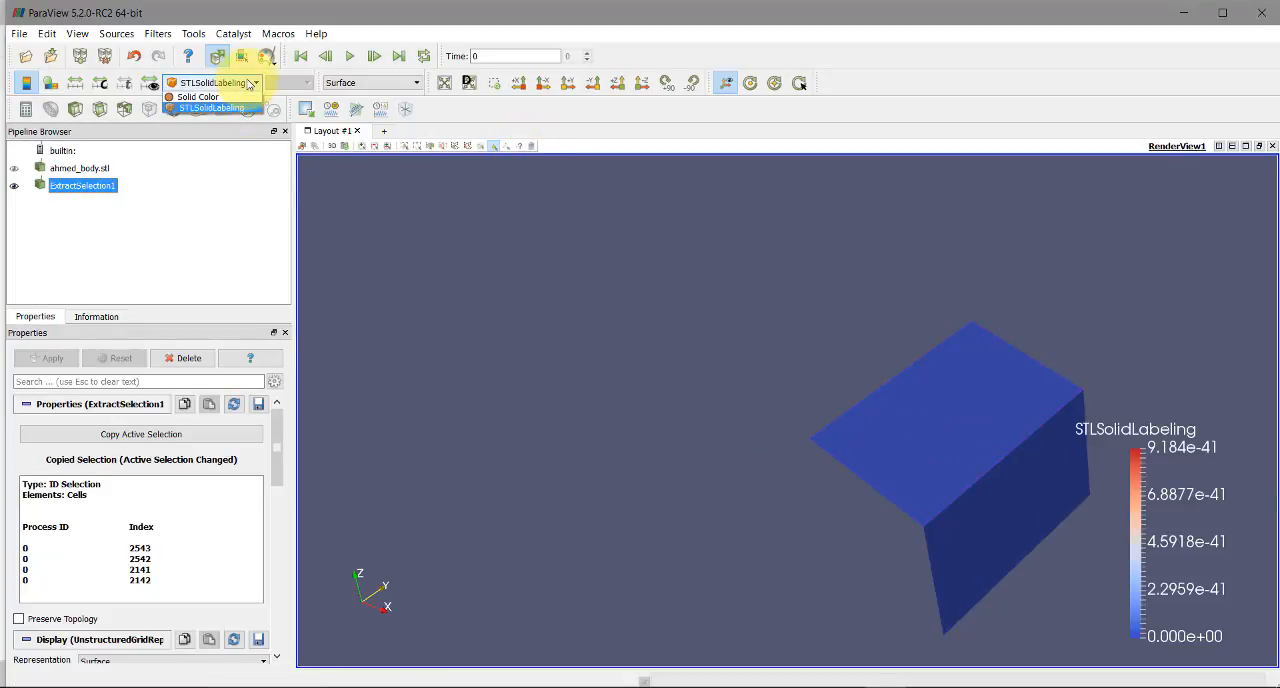
{"action": "left_click", "coordinate": [238, 97]}
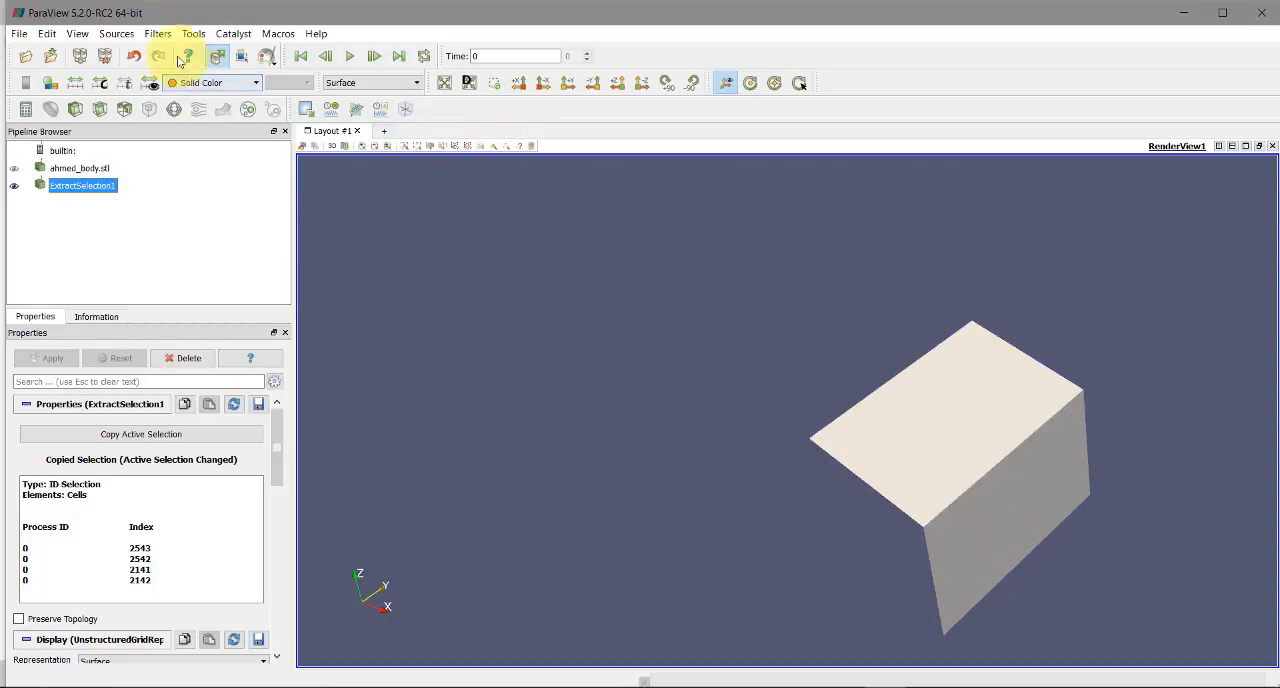
Apply the Extract Surface filter to the extracted slanted and rear faces
{"action": "left_click", "coordinate": [157, 33]}
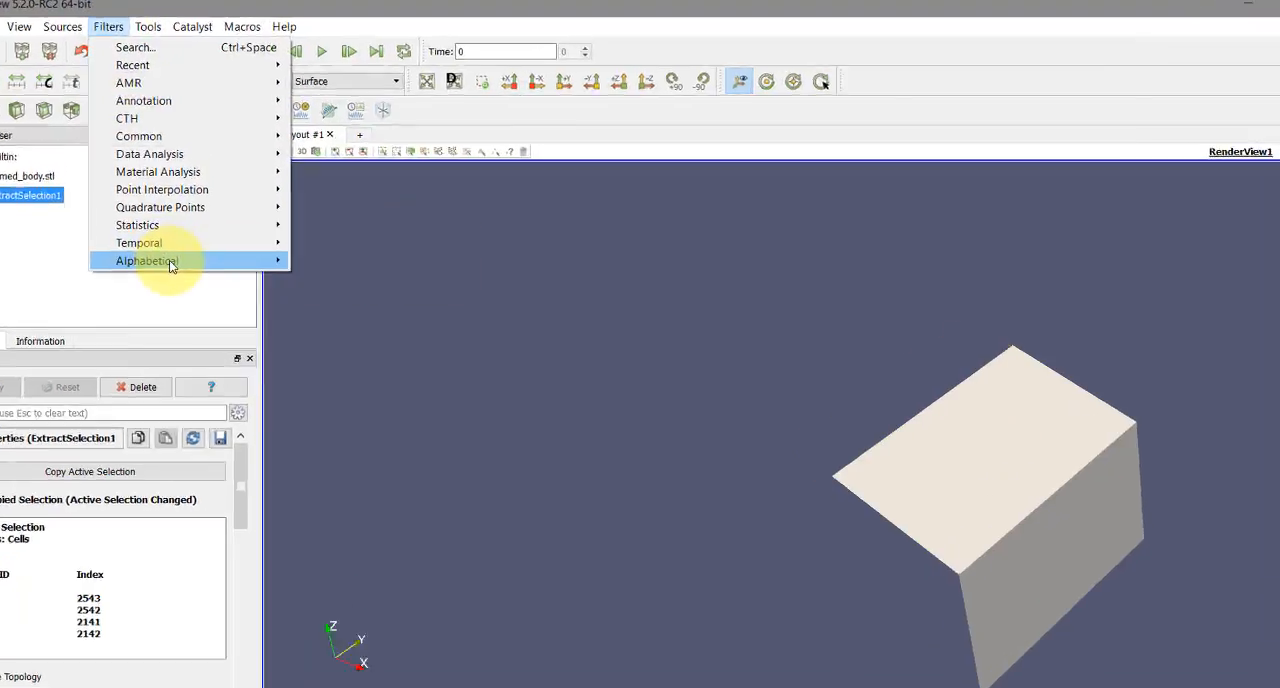
{"action": "mouse_move", "coordinate": [290, 244]}
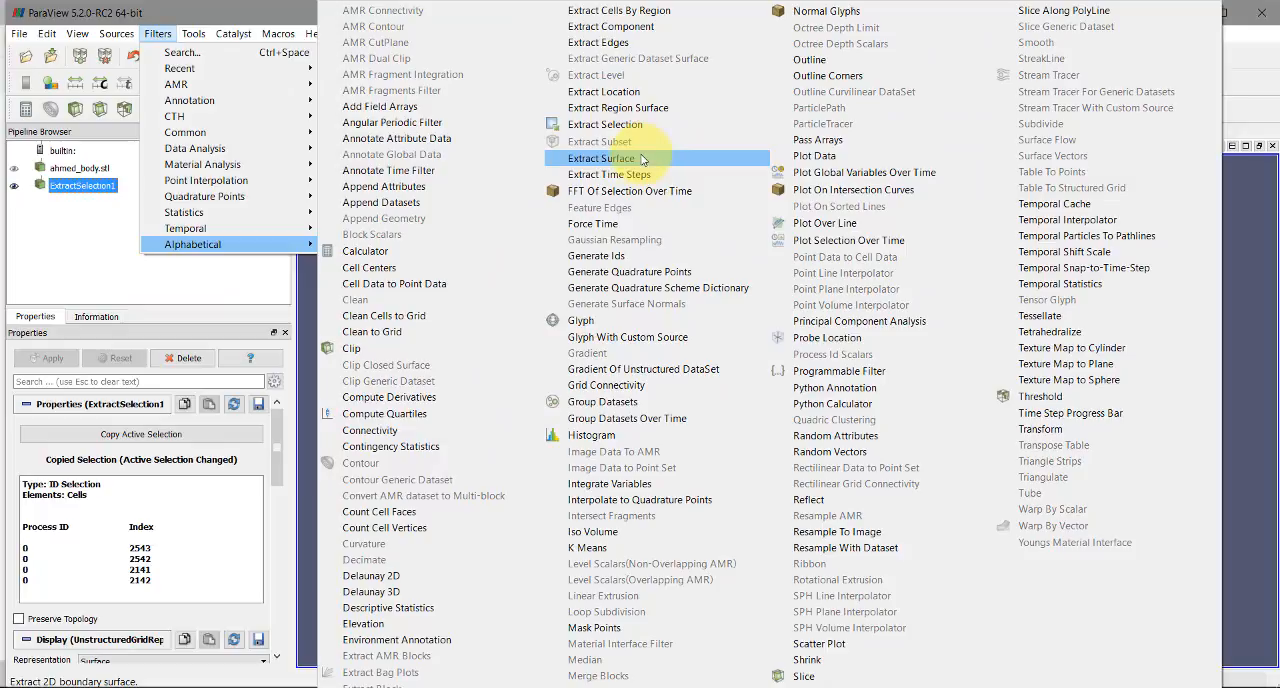
{"action": "left_click", "coordinate": [642, 159]}
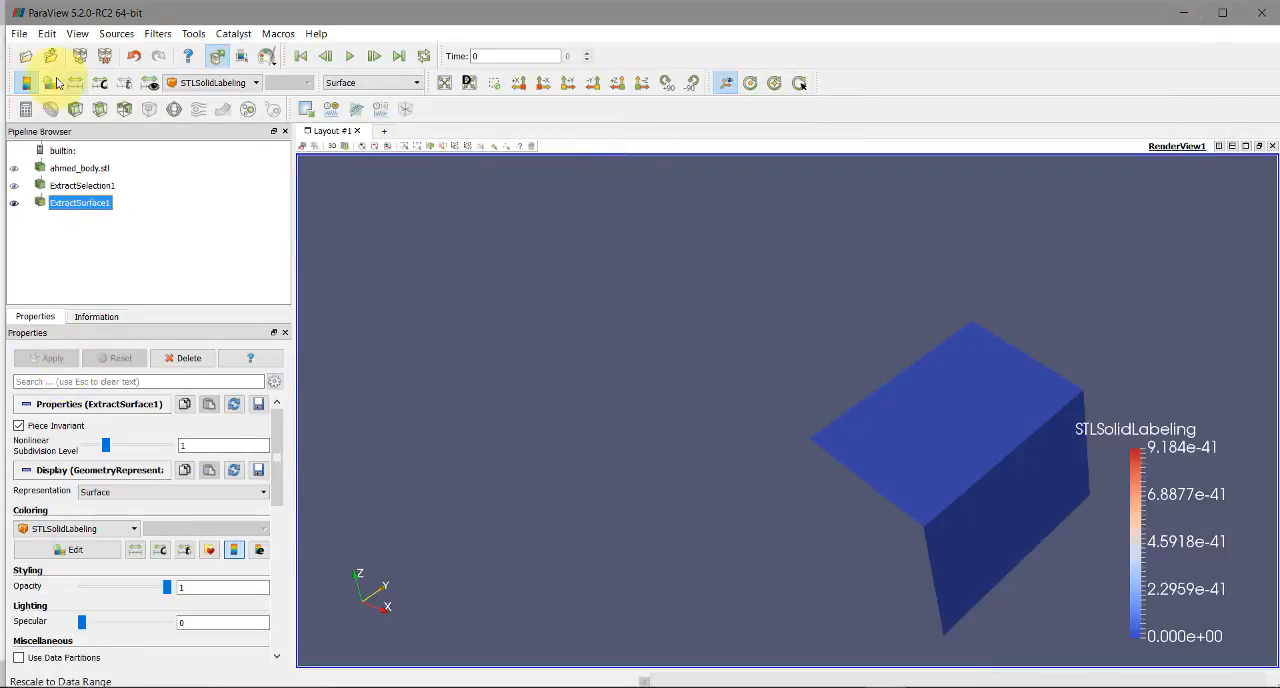
Check the file formats available for saving the extracted surface's data, and leave without saving
{"action": "left_click", "coordinate": [18, 33]}
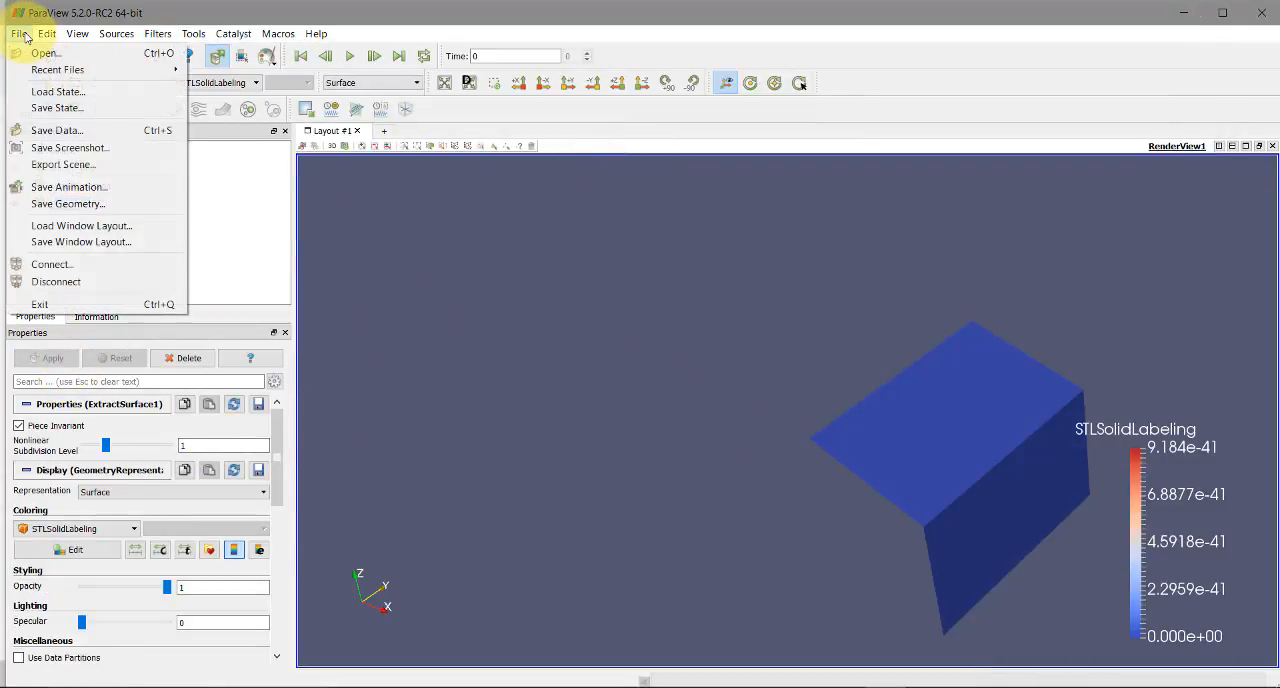
{"action": "left_click", "coordinate": [55, 130]}
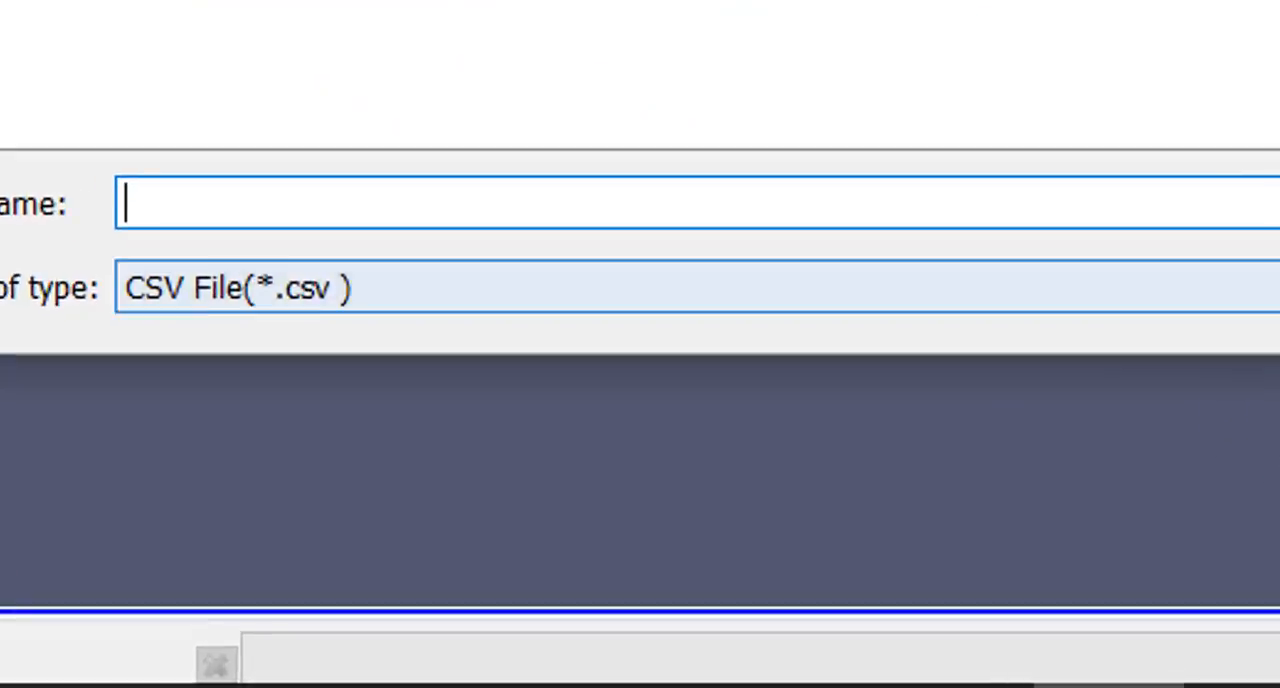
{"action": "left_click", "coordinate": [740, 288]}
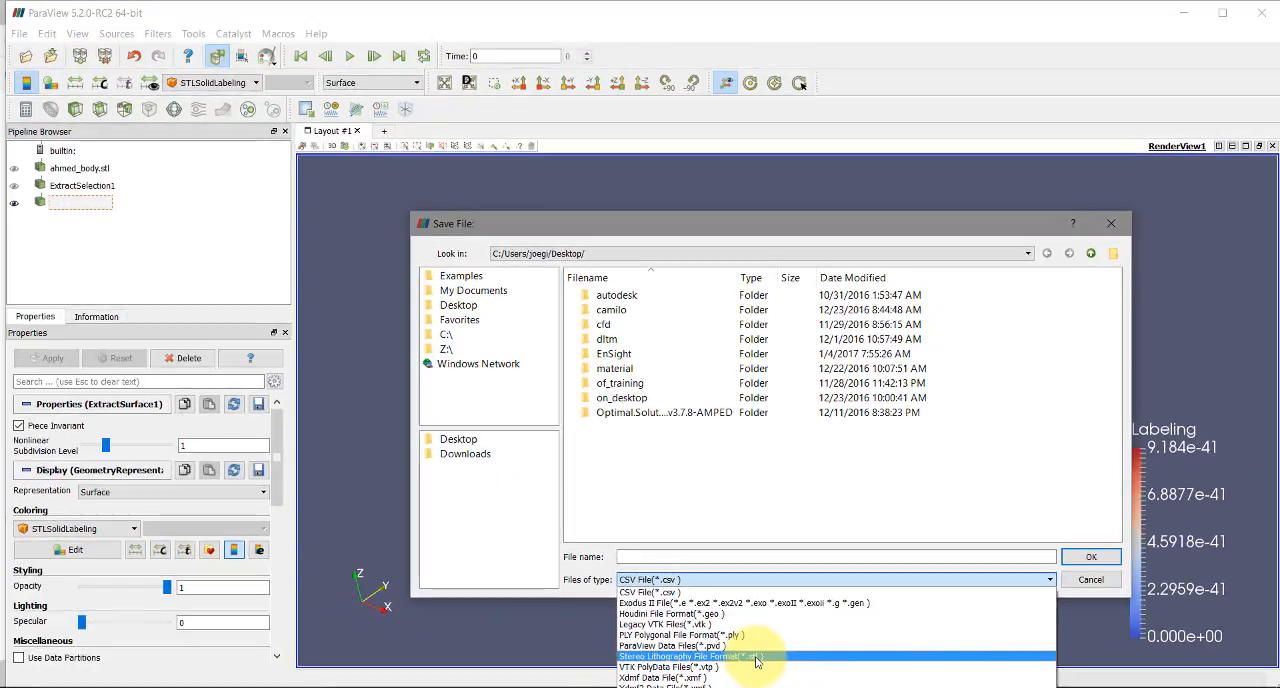
{"action": "left_click", "coordinate": [1098, 581]}
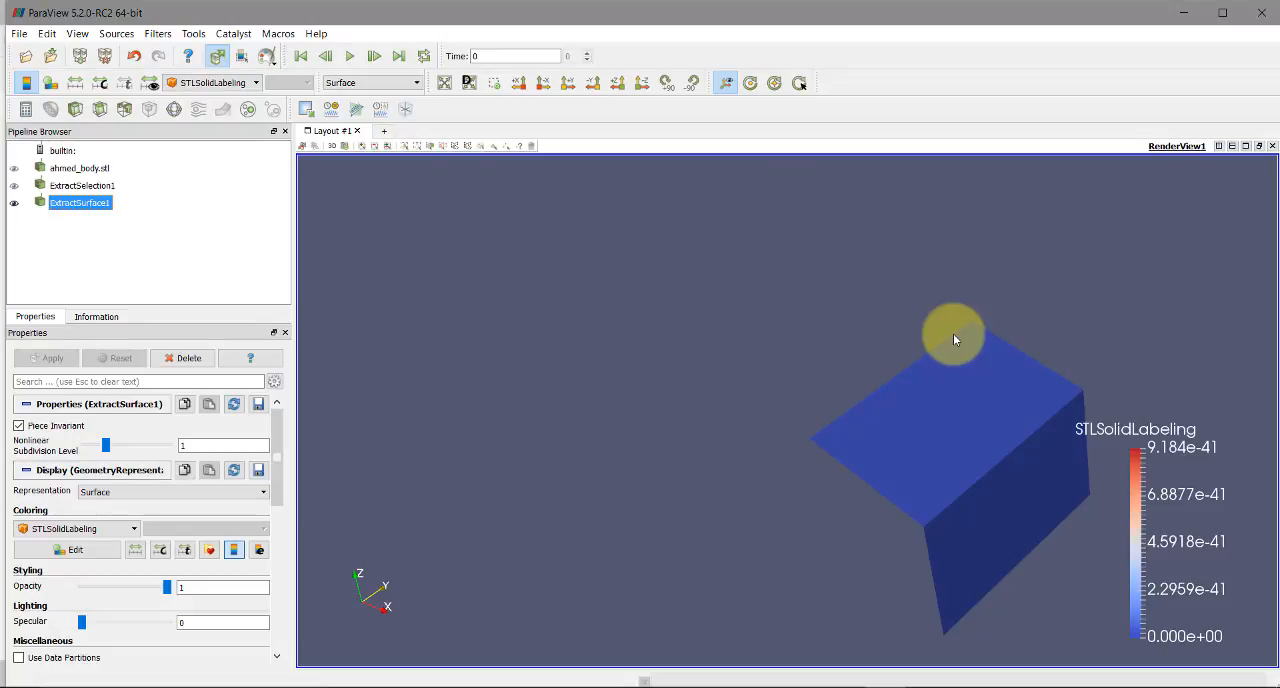
Show the extracted surface in Solid Color and inspect it up close
{"action": "left_click_drag", "start_coordinate": [849, 349], "coordinate": [640, 383]}
{"action": "left_click", "coordinate": [234, 82]}
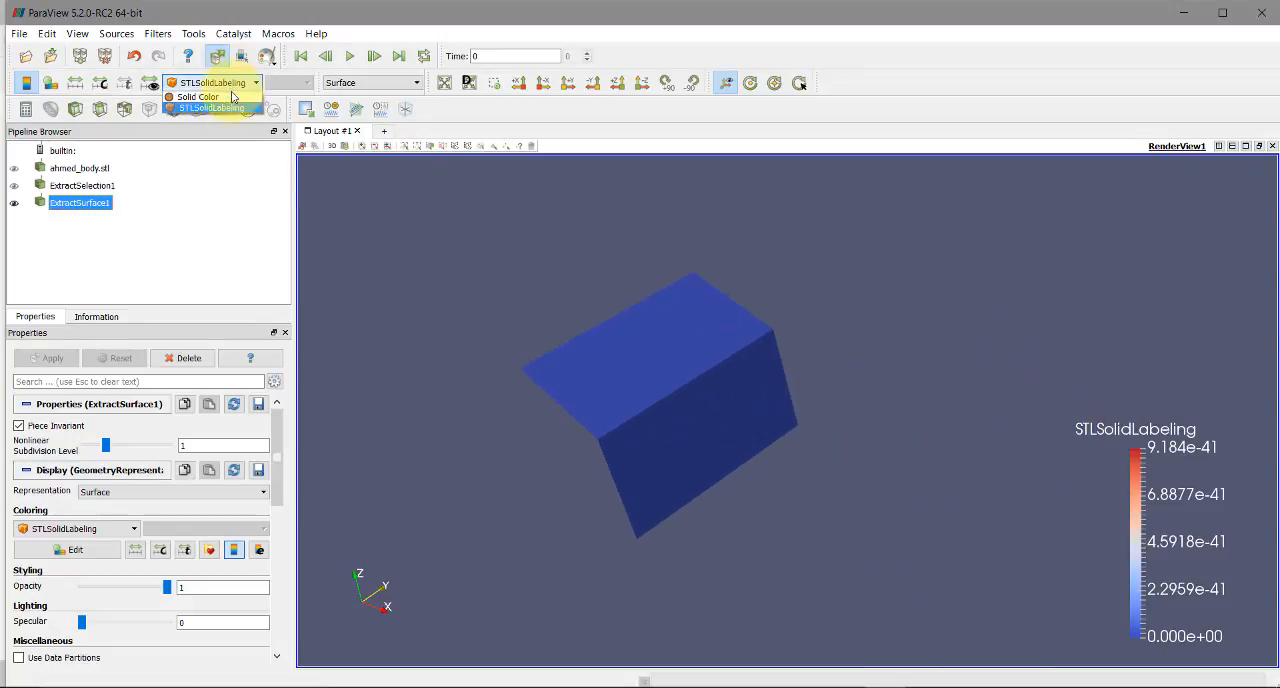
{"action": "left_click", "coordinate": [215, 96]}
{"action": "left_click_drag", "start_coordinate": [722, 372], "coordinate": [575, 437]}
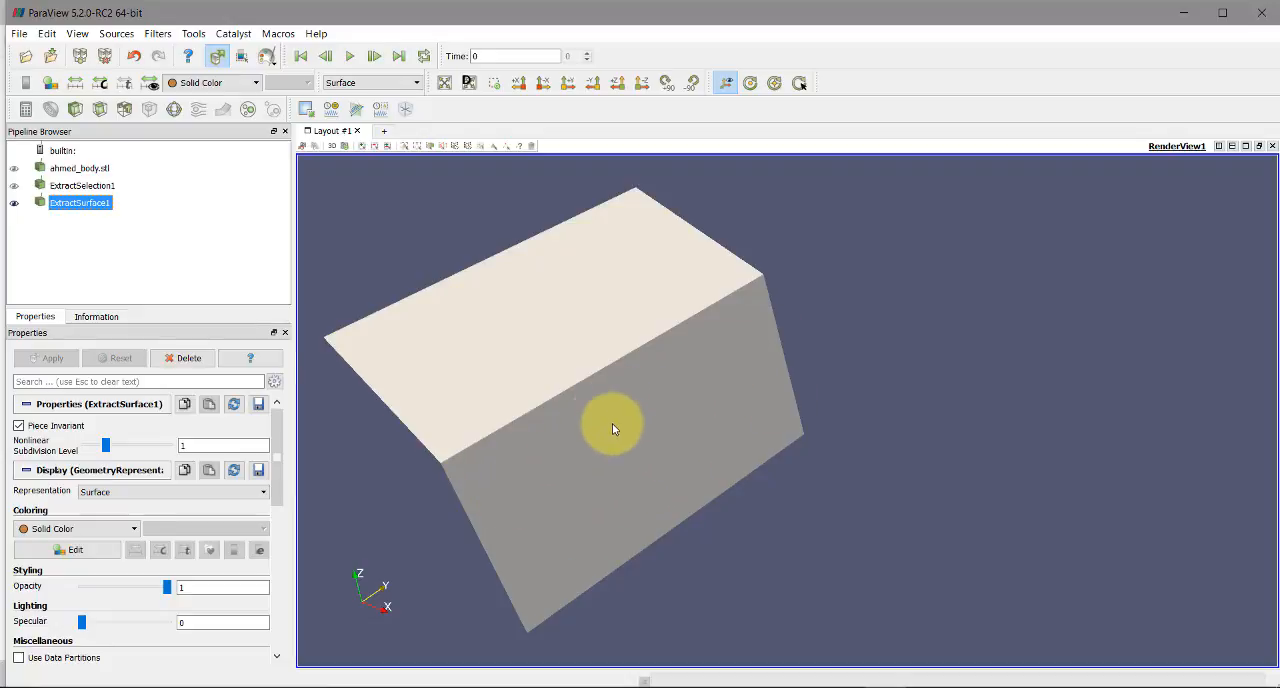
{"action": "left_click_drag", "start_coordinate": [608, 428], "coordinate": [778, 489]}
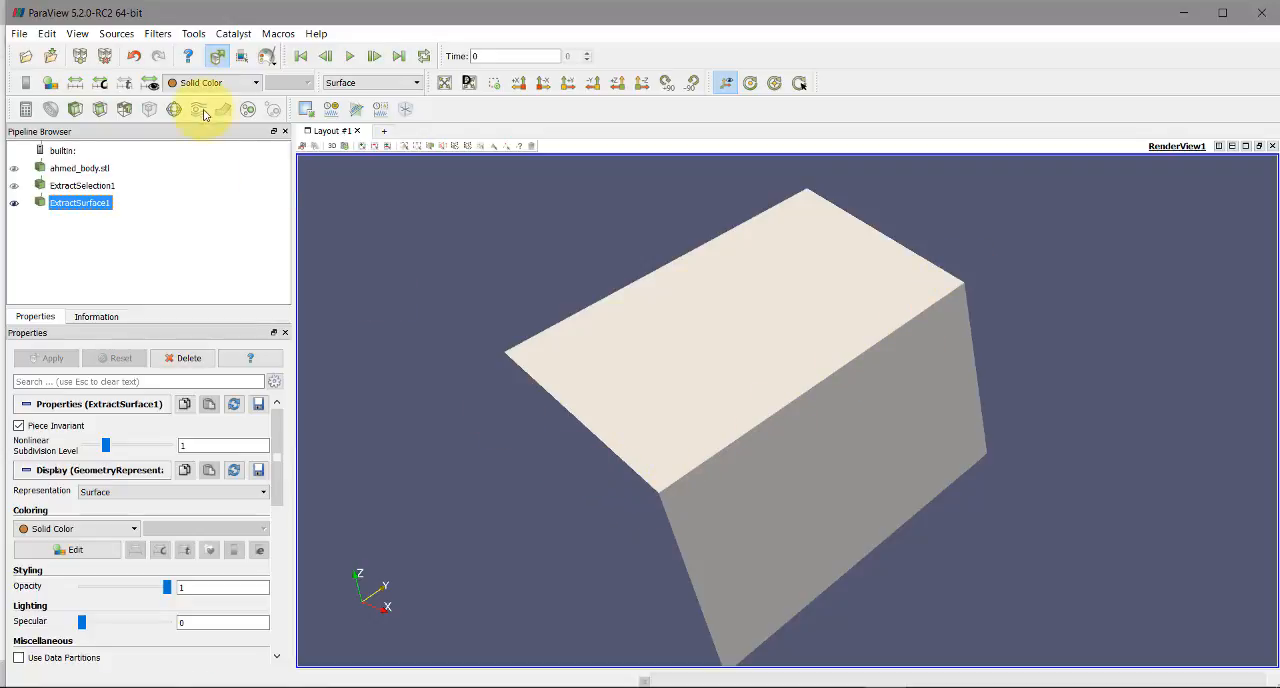
Apply the Feature Edges filter to the extracted surface
{"action": "left_click", "coordinate": [158, 34]}
{"action": "mouse_move", "coordinate": [280, 246]}
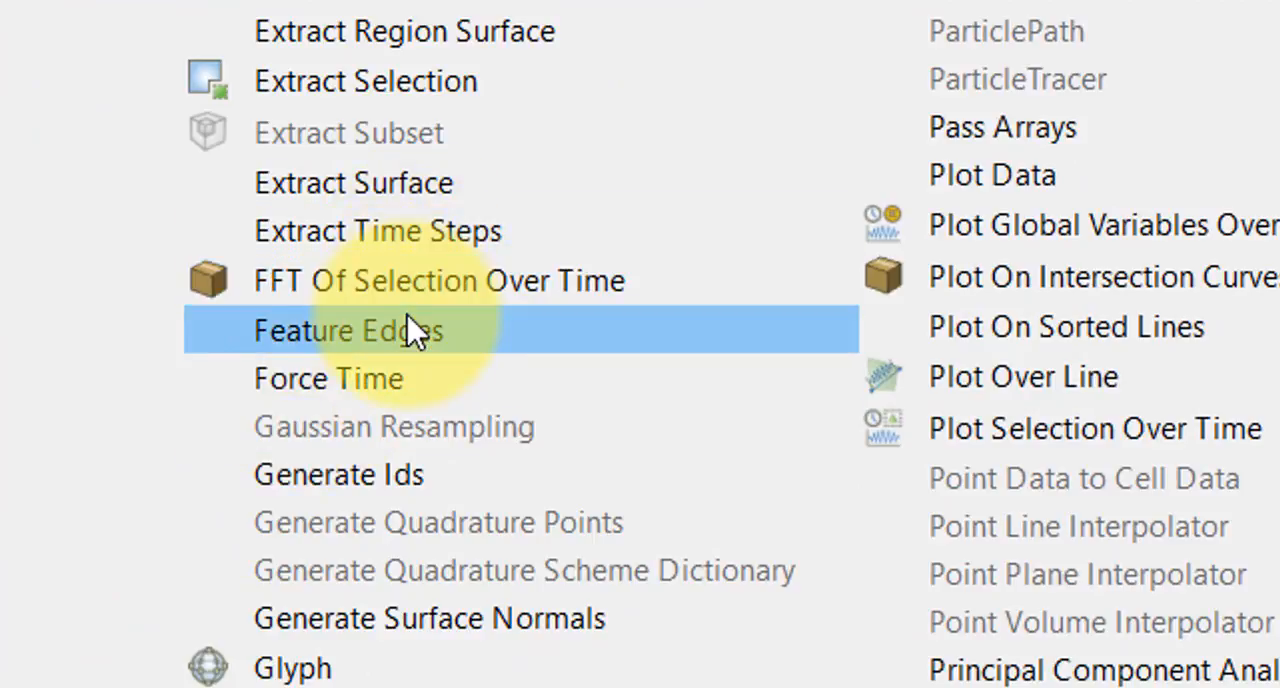
{"action": "left_click", "coordinate": [414, 331]}
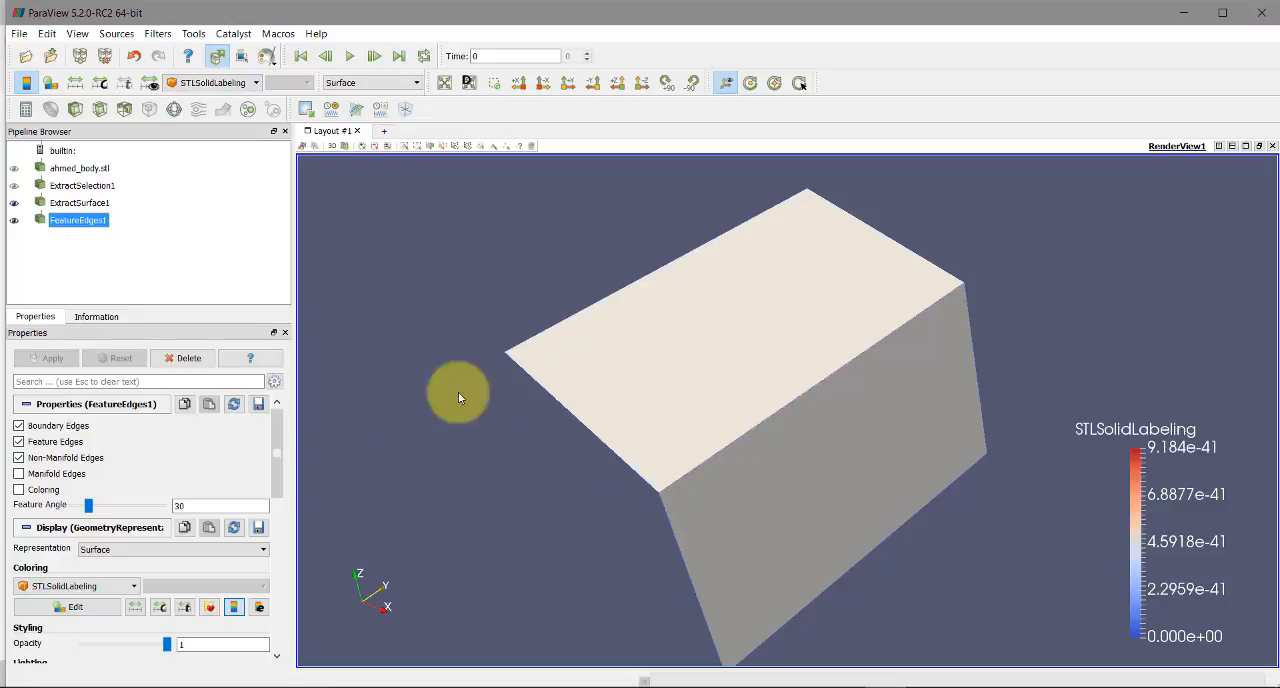
Show the feature edges in Solid Color and hide the extracted surface behind them
{"action": "left_click", "coordinate": [256, 82]}
{"action": "left_click", "coordinate": [240, 96]}
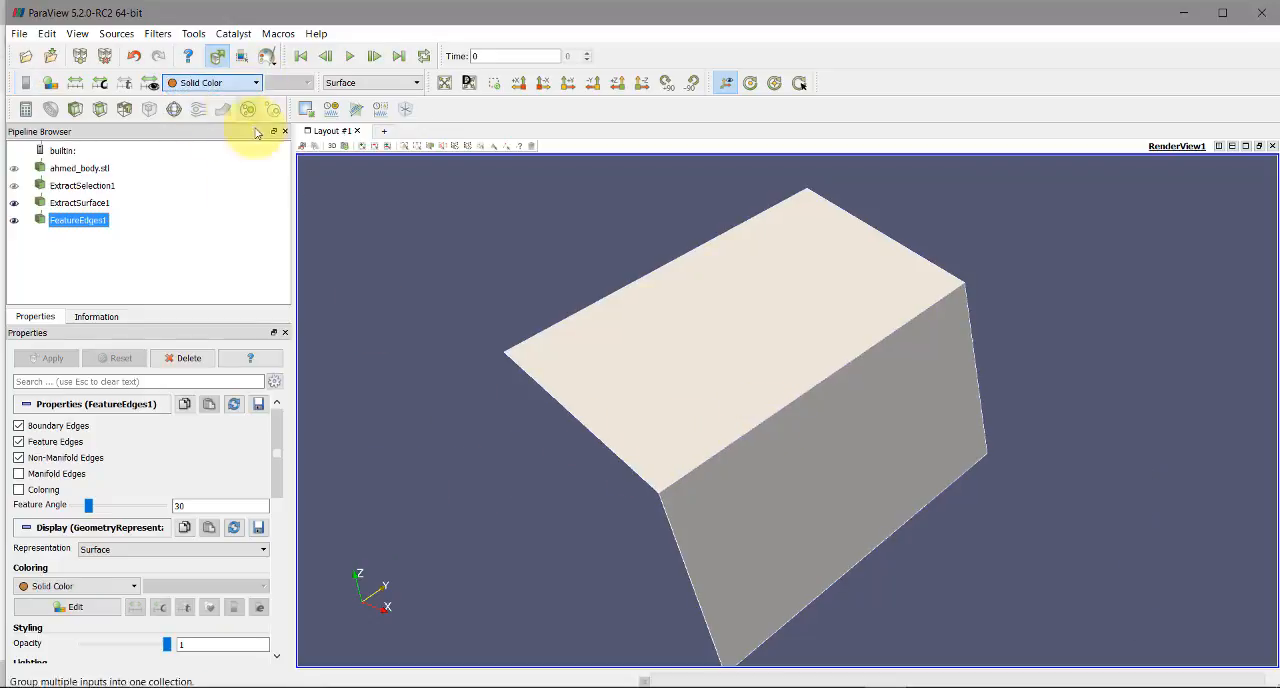
{"action": "left_click_drag", "start_coordinate": [640, 460], "coordinate": [510, 385]}
{"action": "left_click", "coordinate": [14, 202]}
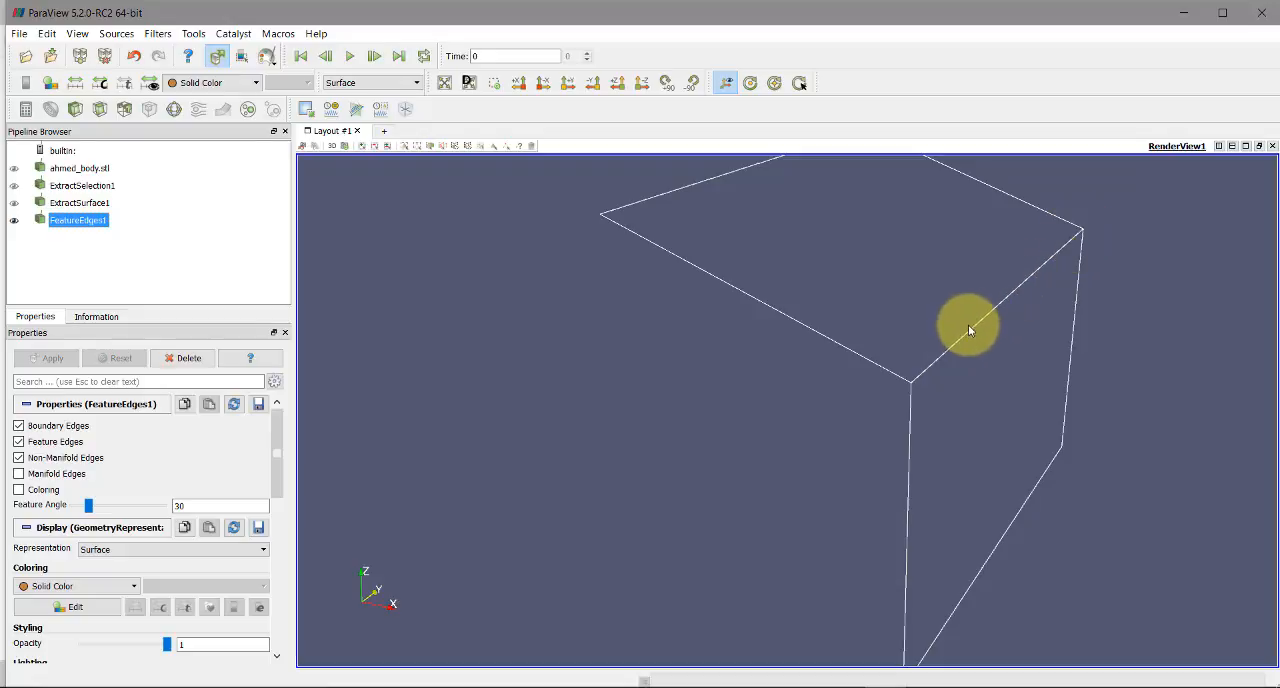
Select the edge shared by the slanted and rear faces, extract it from the feature edges, and show it in Solid Color
{"action": "left_click_drag", "start_coordinate": [912, 371], "coordinate": [876, 403]}
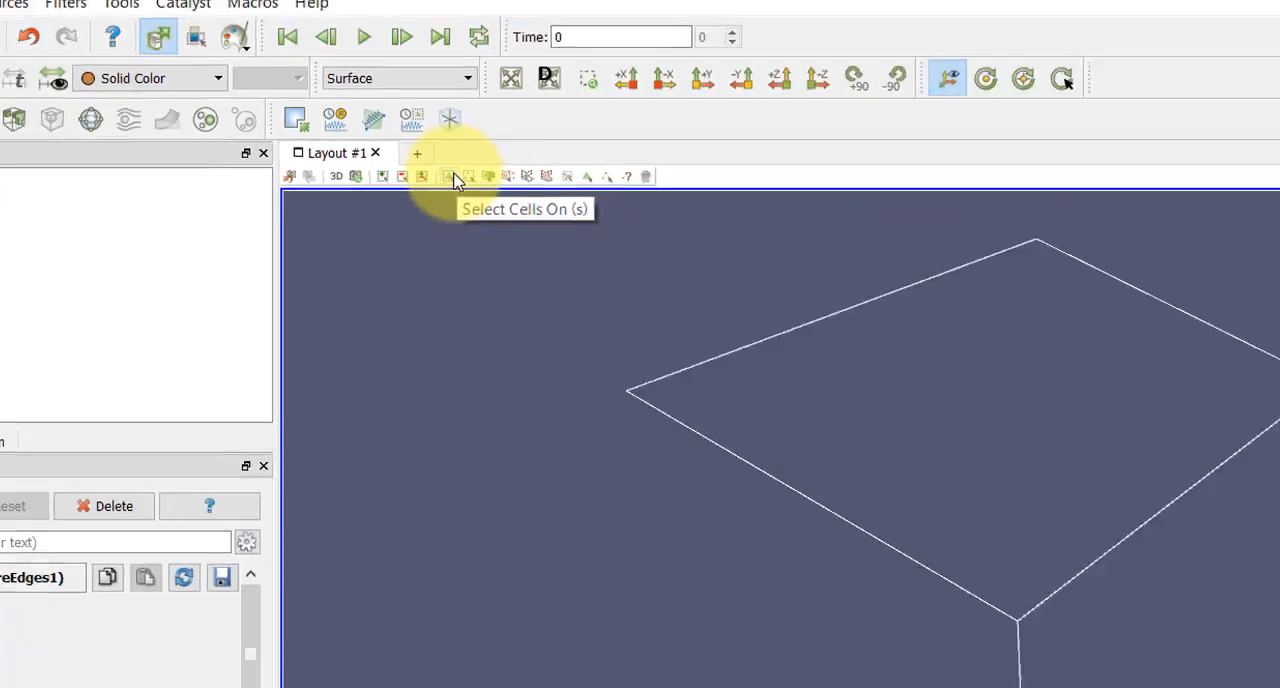
{"action": "left_click", "coordinate": [614, 284]}
{"action": "left_click_drag", "start_coordinate": [797, 335], "coordinate": [866, 406]}
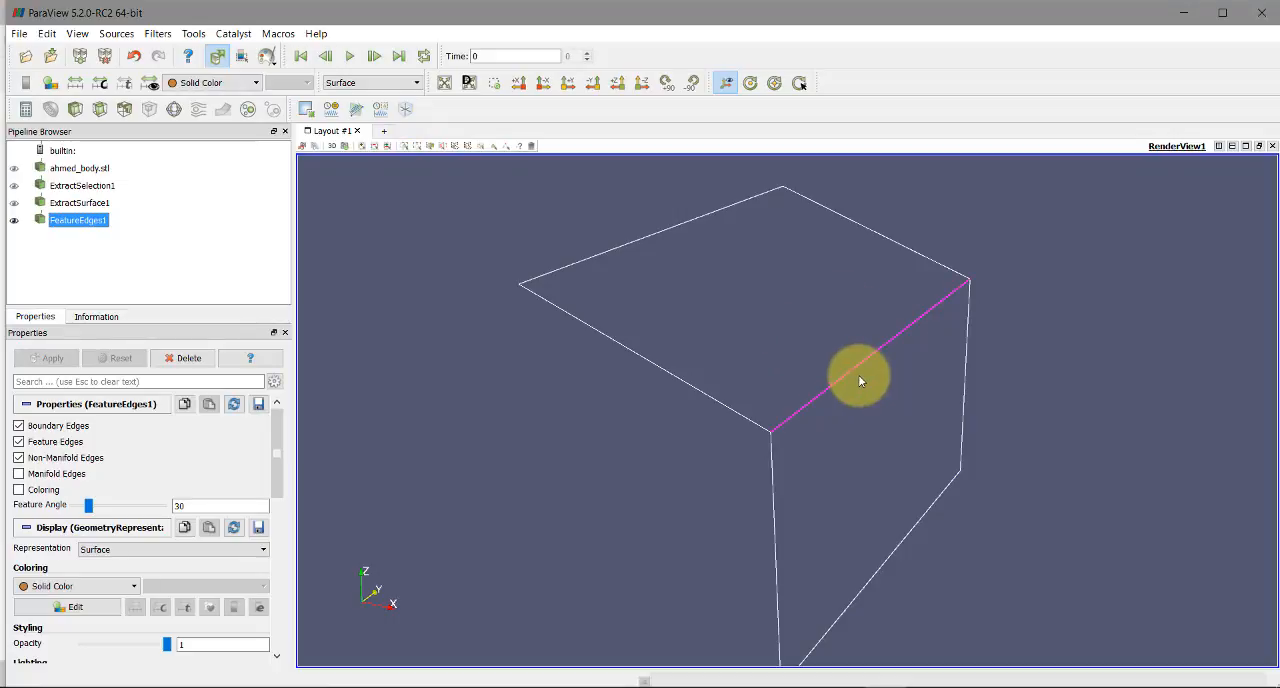
{"action": "left_click", "coordinate": [309, 114]}
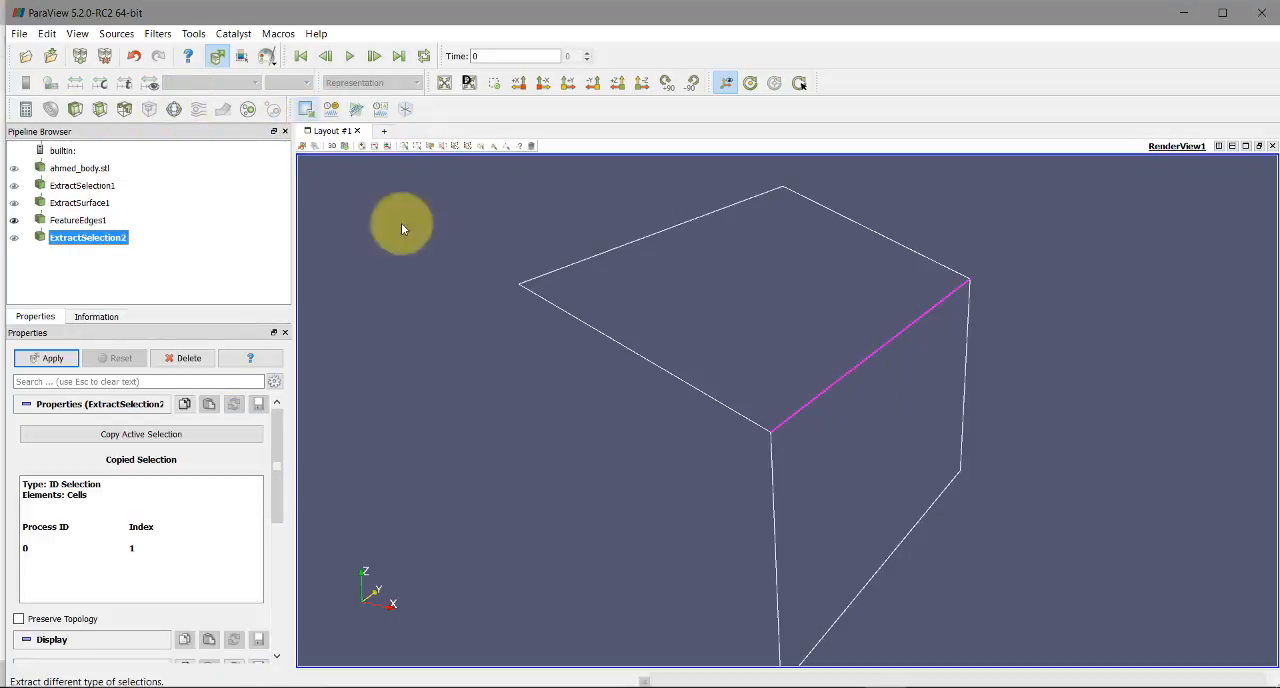
{"action": "left_click", "coordinate": [213, 82]}
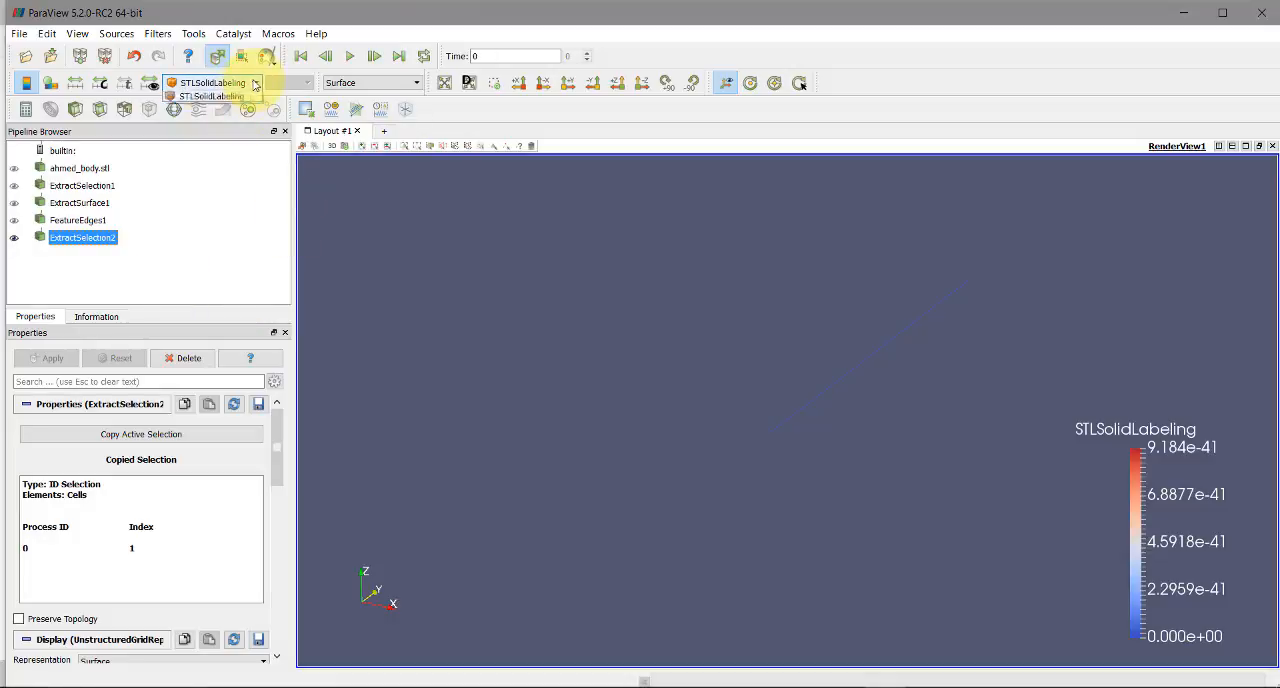
{"action": "left_click", "coordinate": [205, 97]}
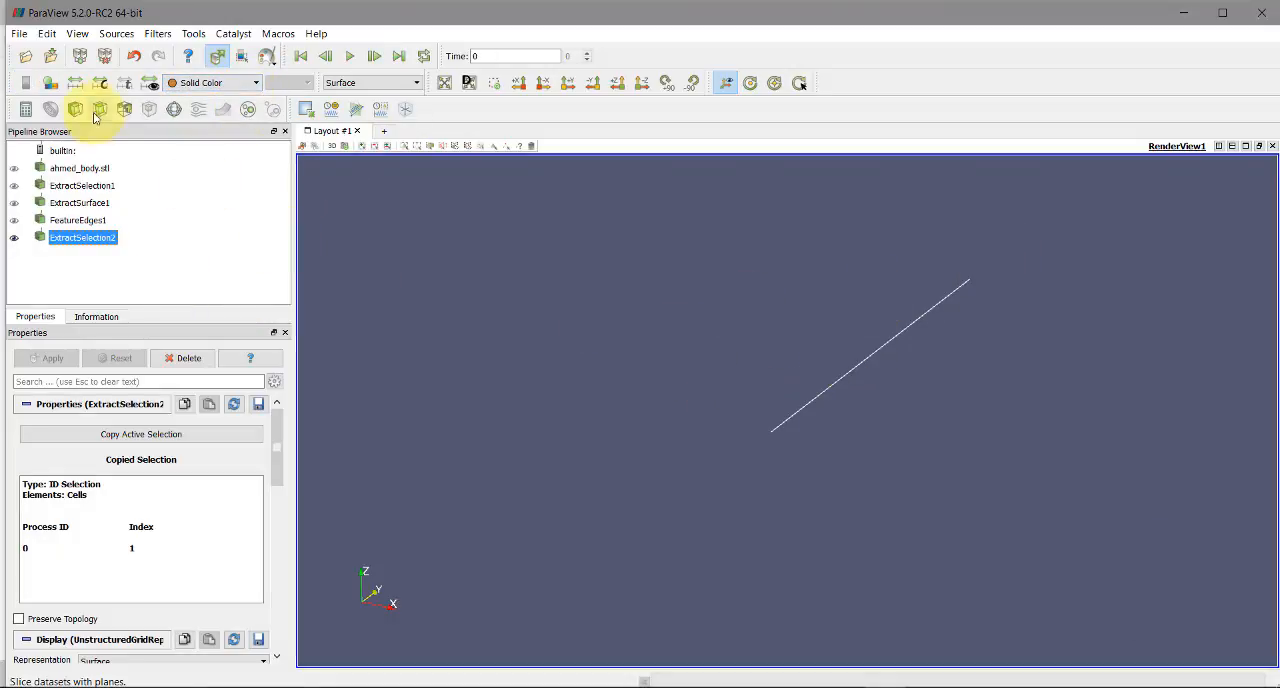
{"action": "left_click", "coordinate": [19, 34]}
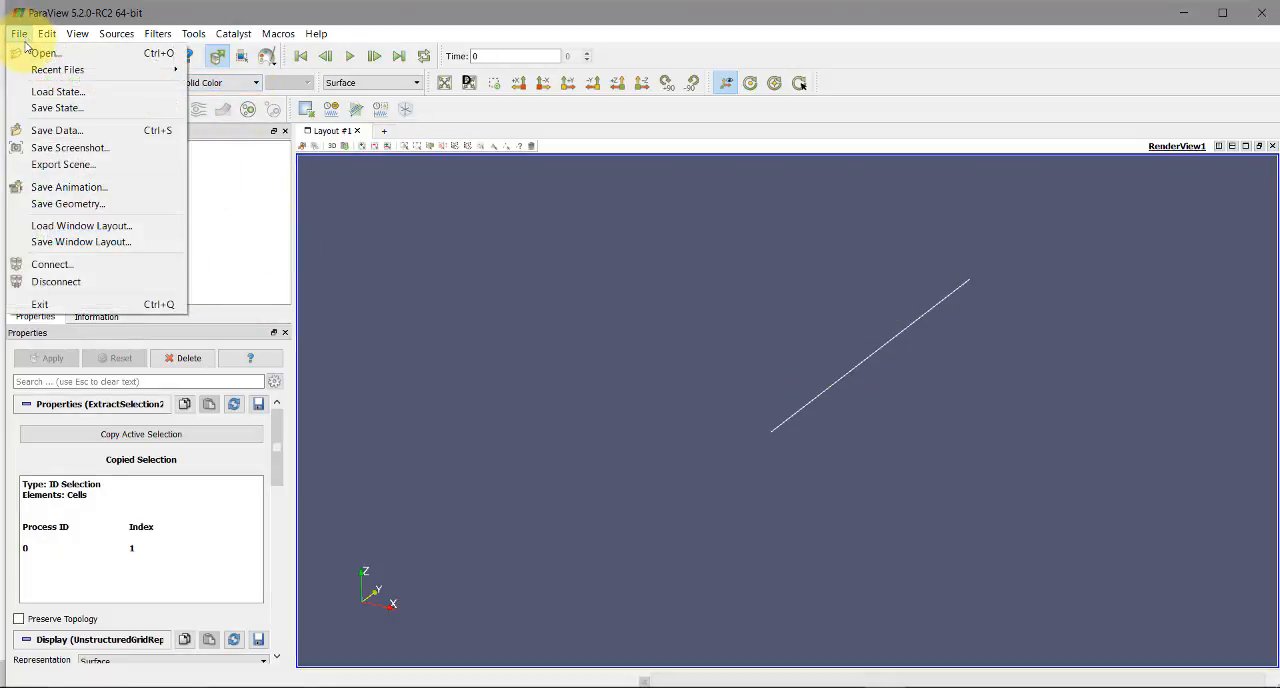
{"action": "left_click", "coordinate": [60, 131]}
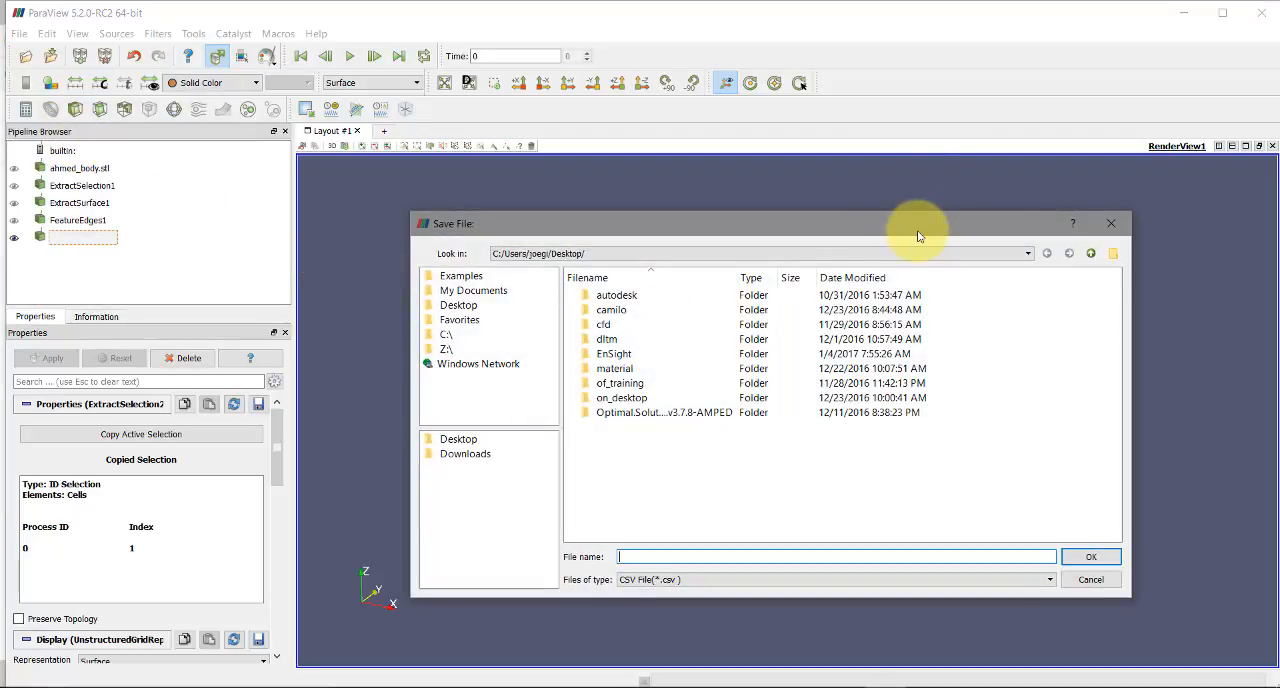
{"action": "left_click_drag", "start_coordinate": [918, 227], "coordinate": [556, 142]}
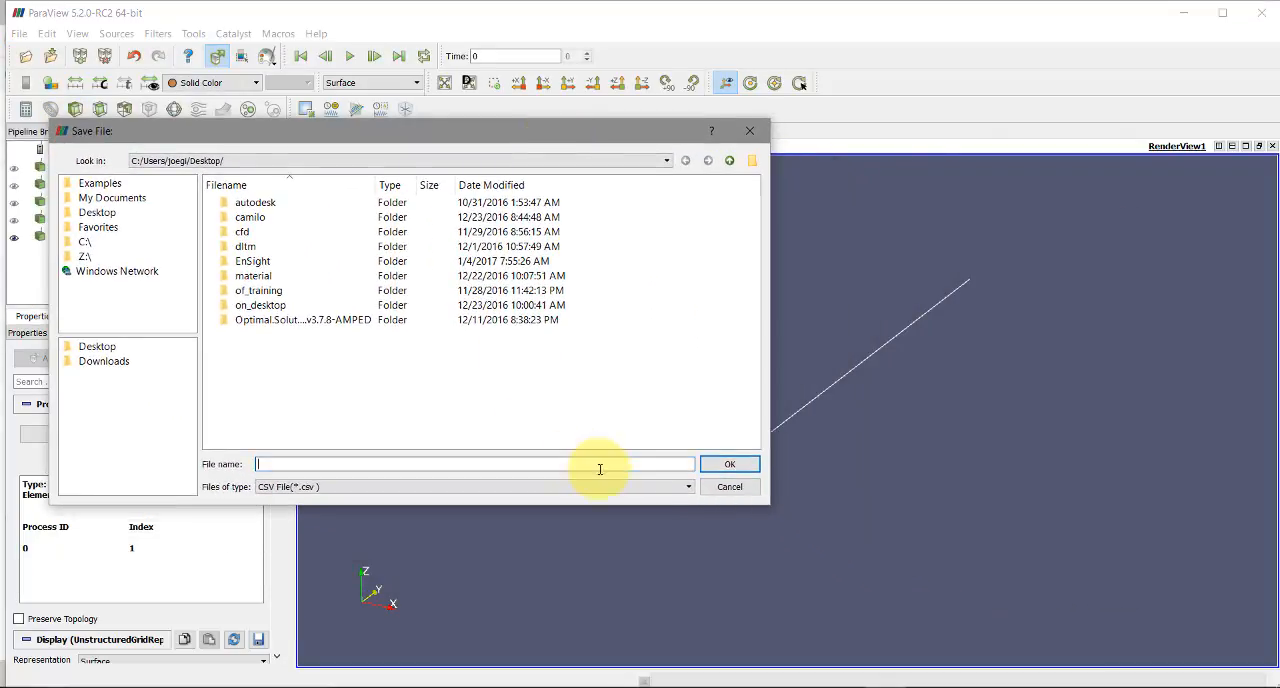
{"action": "left_click", "coordinate": [688, 487]}
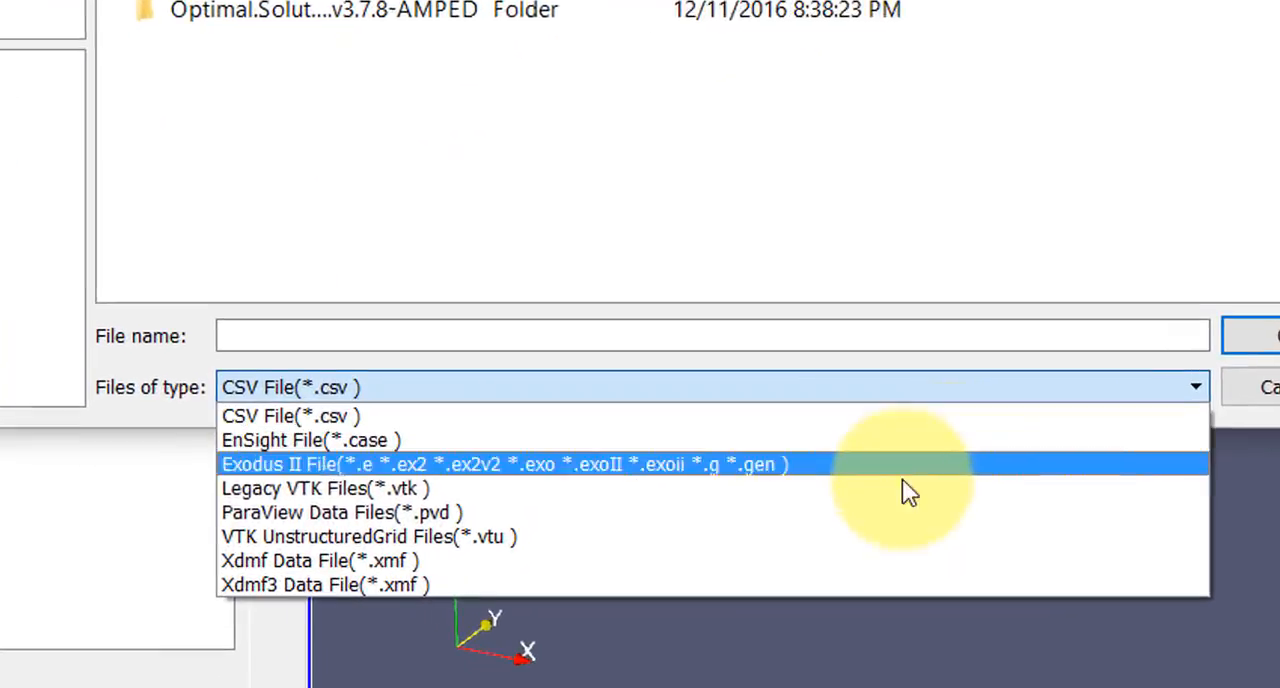
{"action": "left_click", "coordinate": [829, 489]}
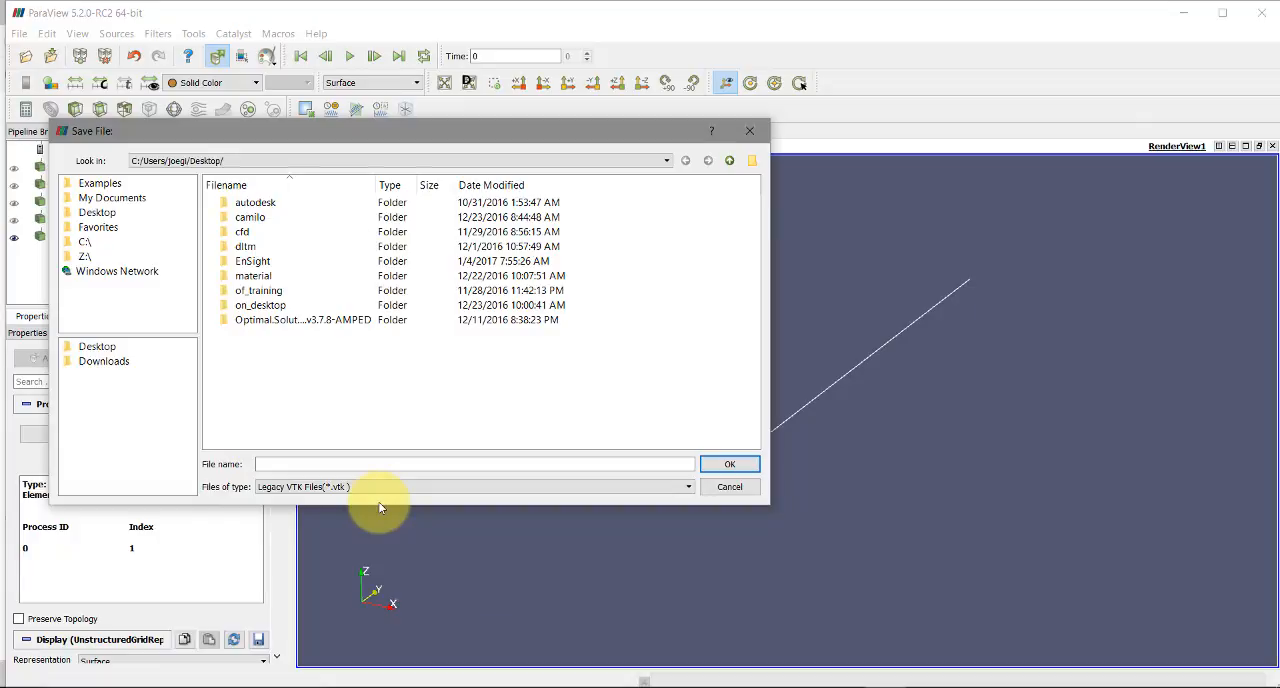
{"action": "left_click", "coordinate": [312, 463]}
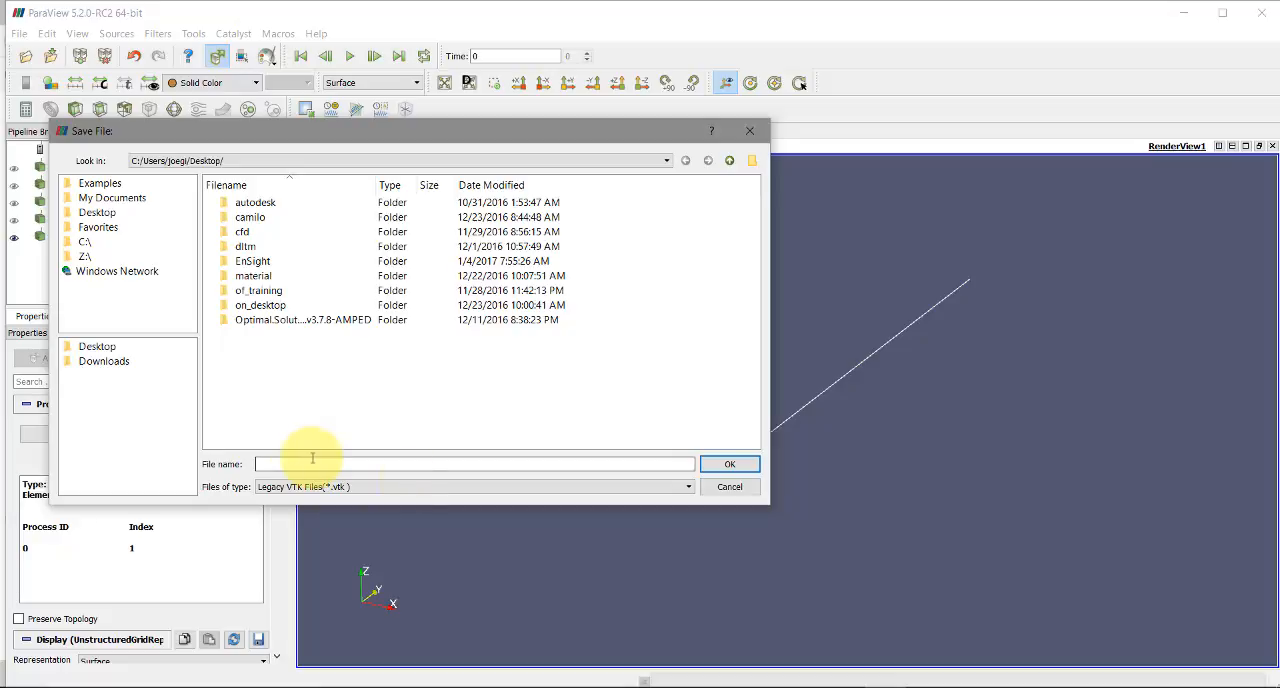
{"action": "left_click", "coordinate": [746, 487]}
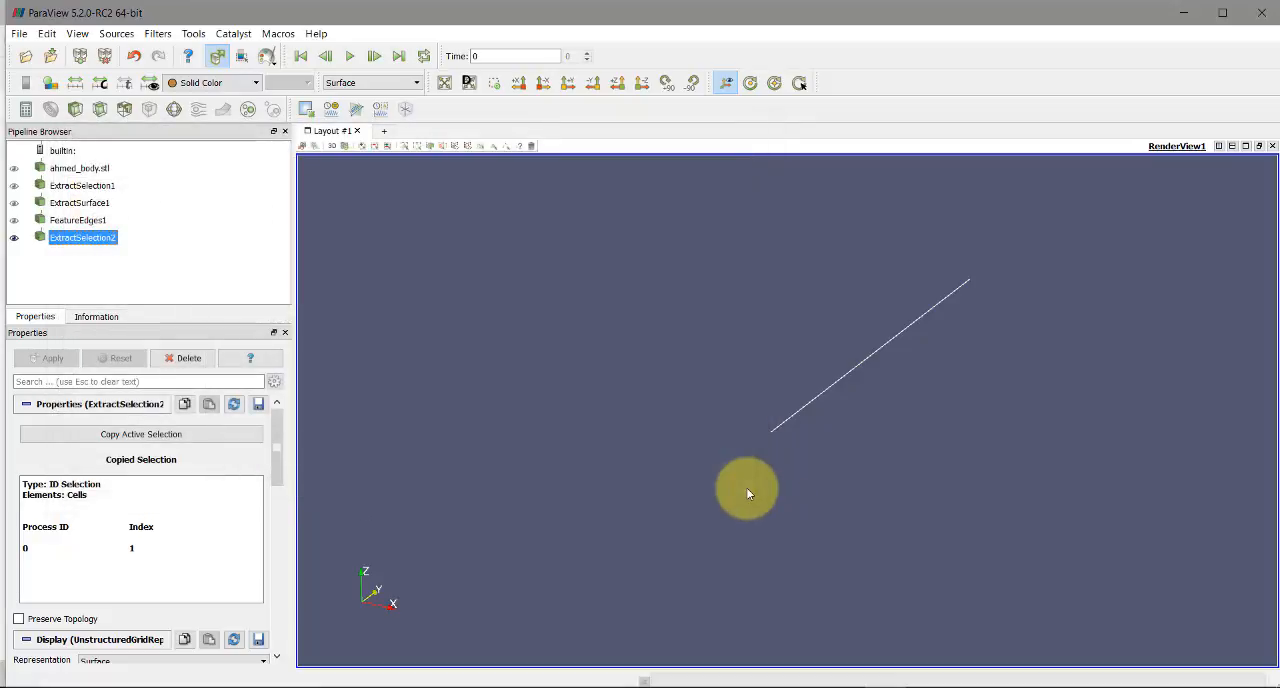
Hide the extracted edge and show the original ahmed_body.stl geometry again
{"action": "left_click", "coordinate": [14, 237]}
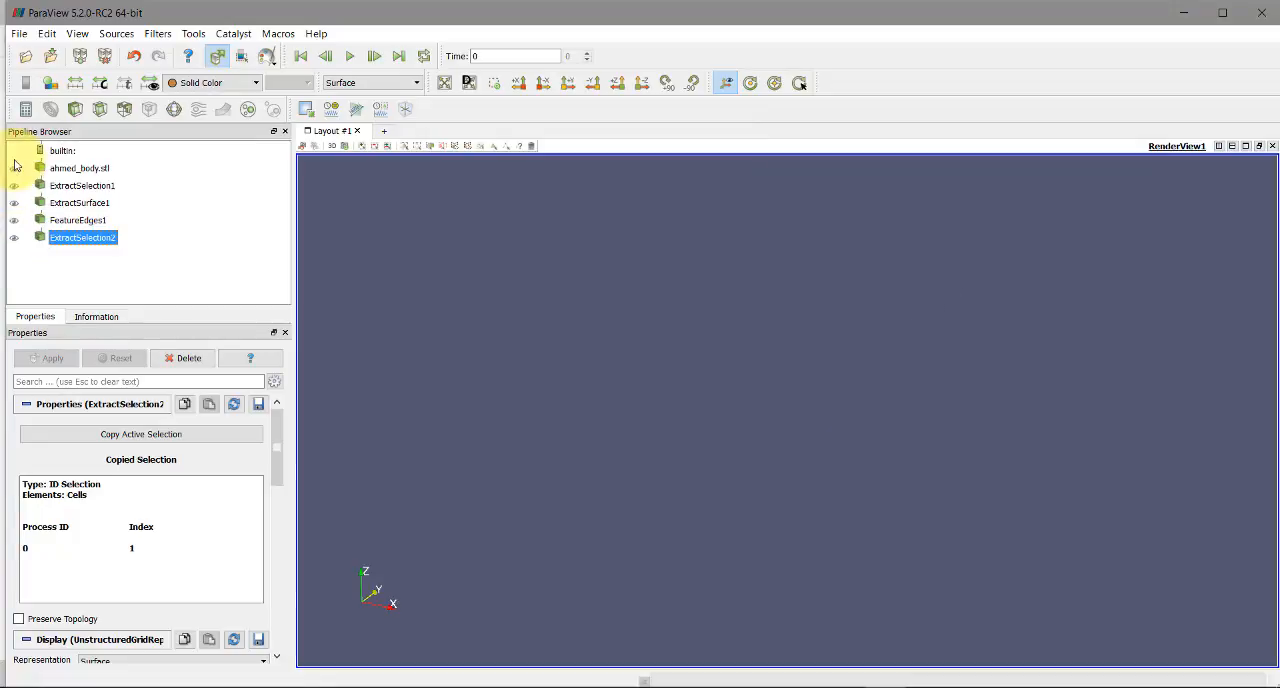
{"action": "left_click", "coordinate": [15, 169]}
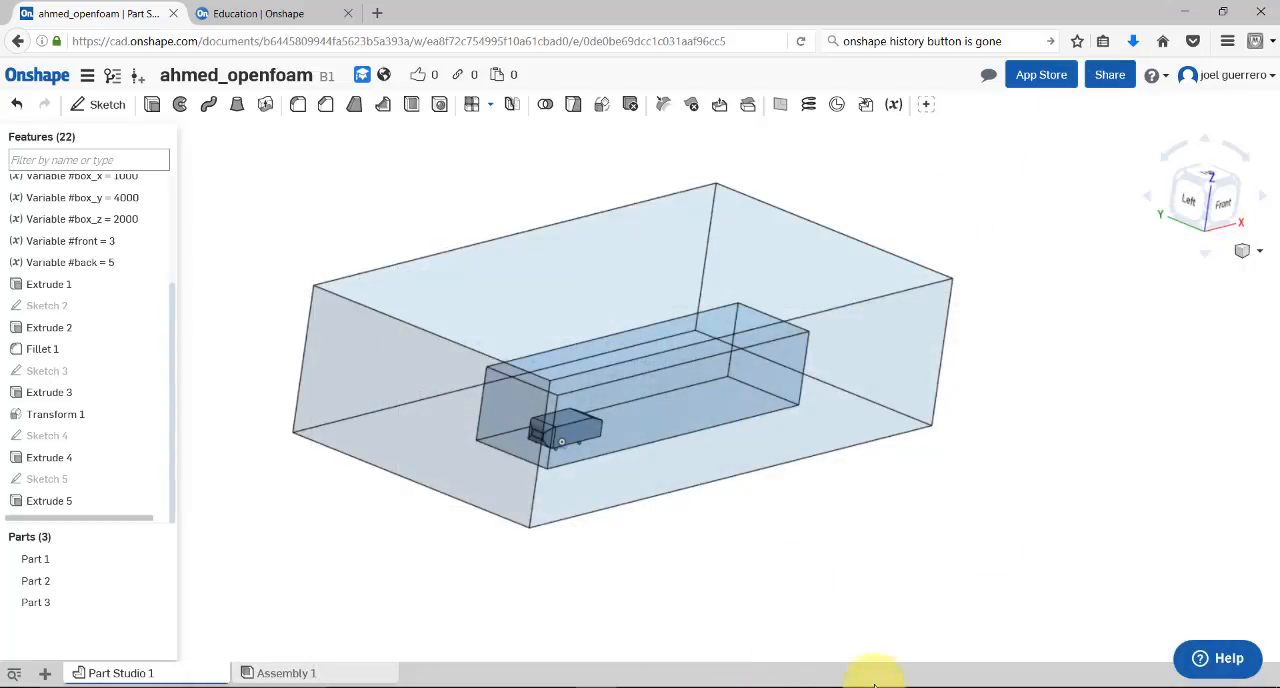
Switch to the OpenSUSE virtual machine and examine the mesh slices around the car body, up close at its slanted rear
{"action": "mouse_move", "coordinate": [851, 683]}
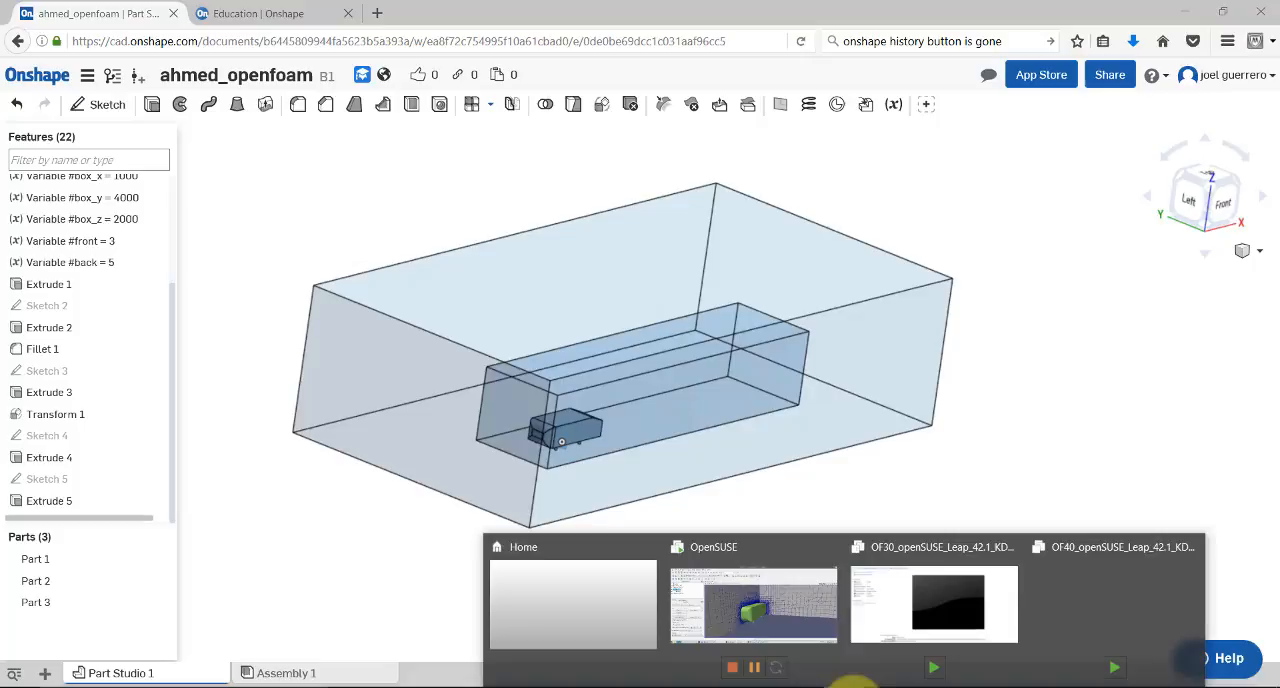
{"action": "left_click", "coordinate": [807, 627]}
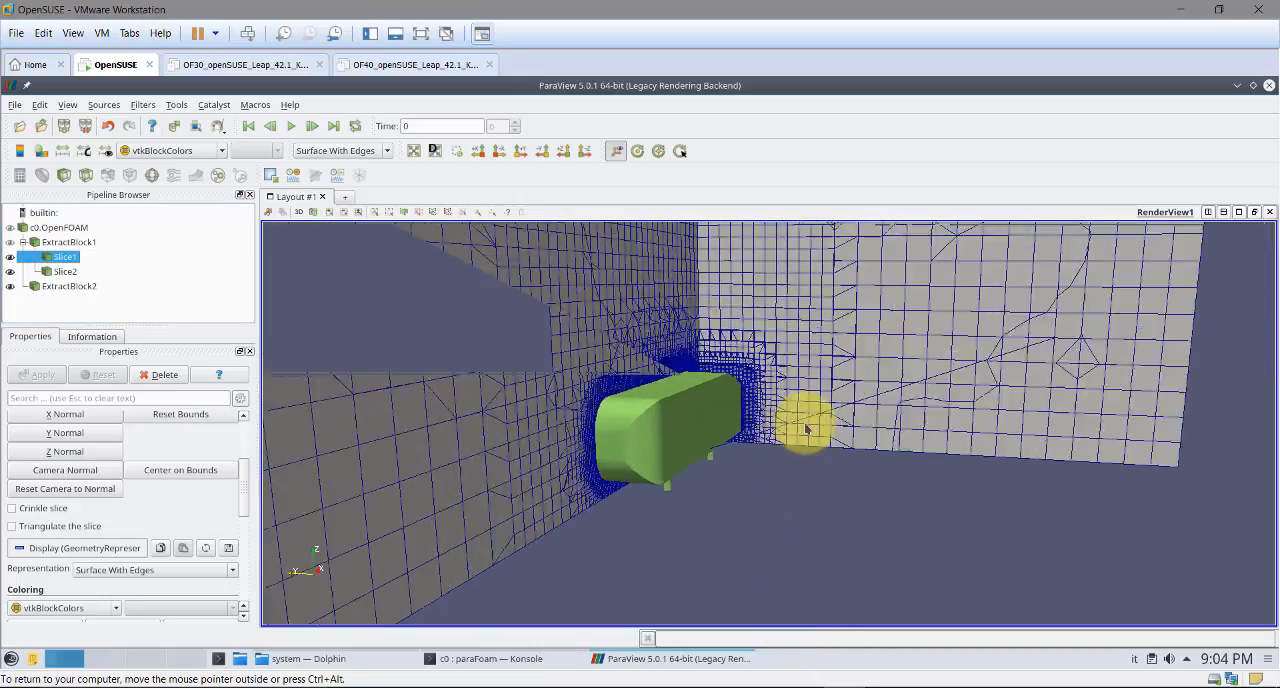
{"action": "left_click_drag", "start_coordinate": [806, 428], "coordinate": [608, 403]}
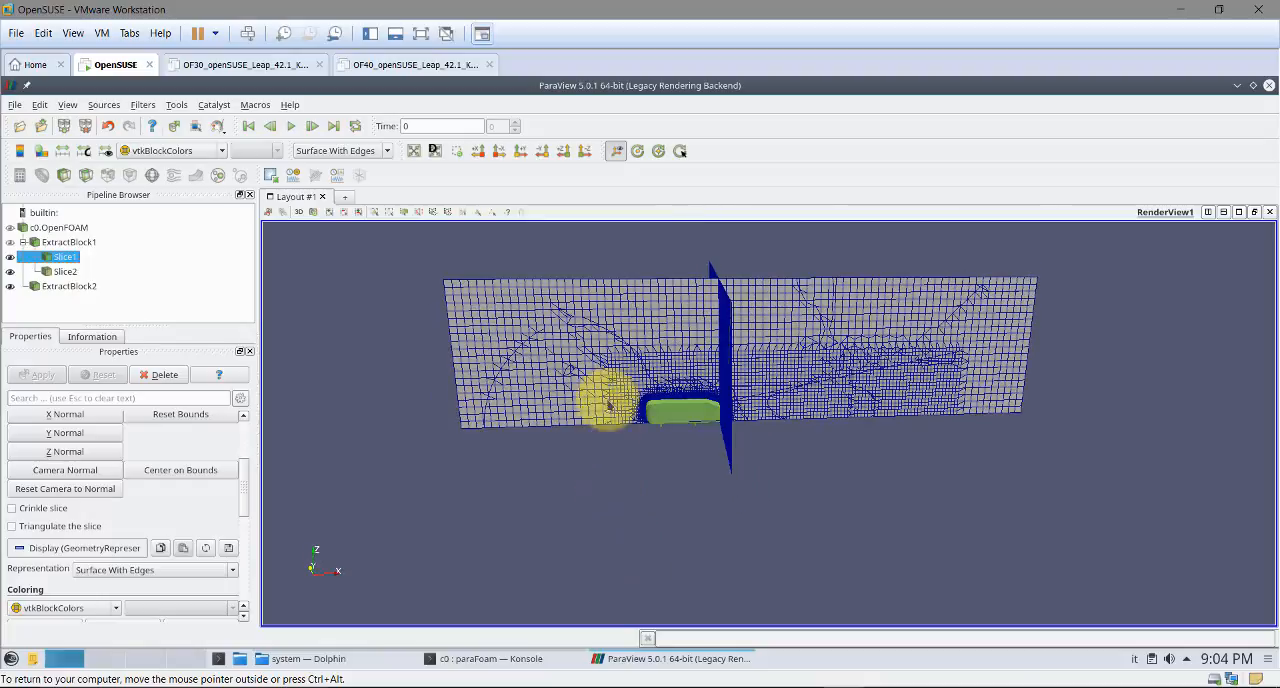
{"action": "left_click_drag", "start_coordinate": [600, 471], "coordinate": [952, 490]}
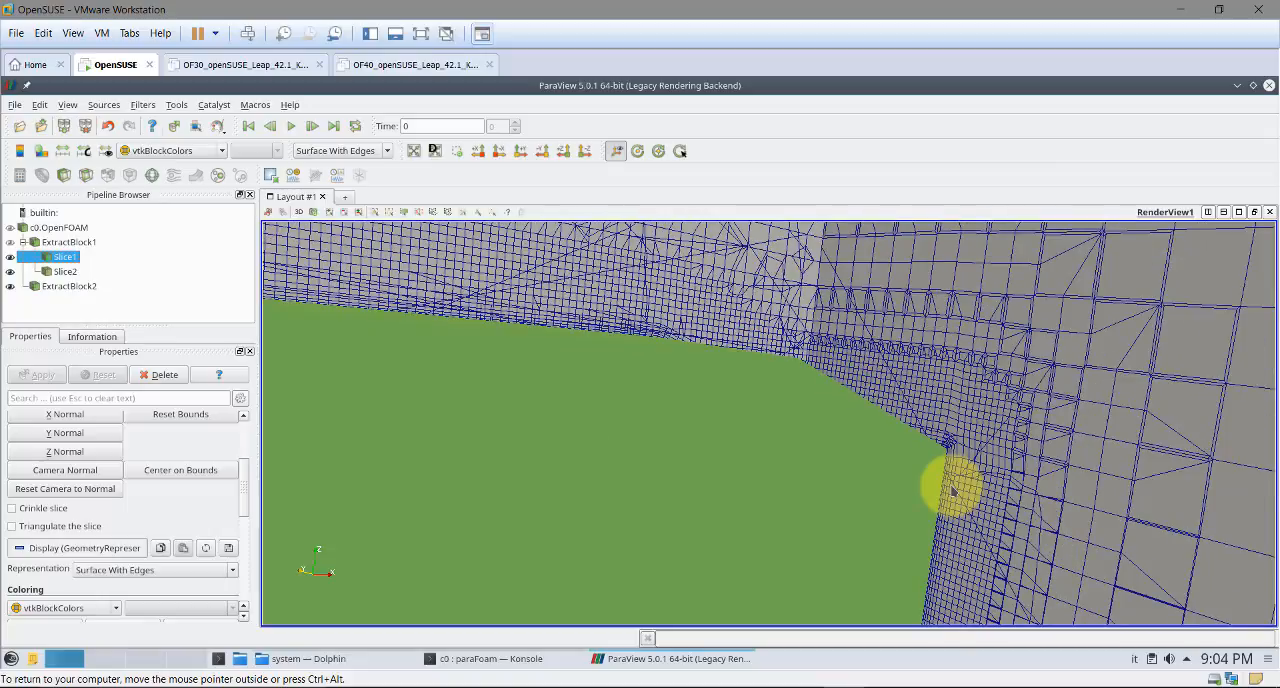
{"action": "left_click_drag", "start_coordinate": [952, 490], "coordinate": [798, 493]}
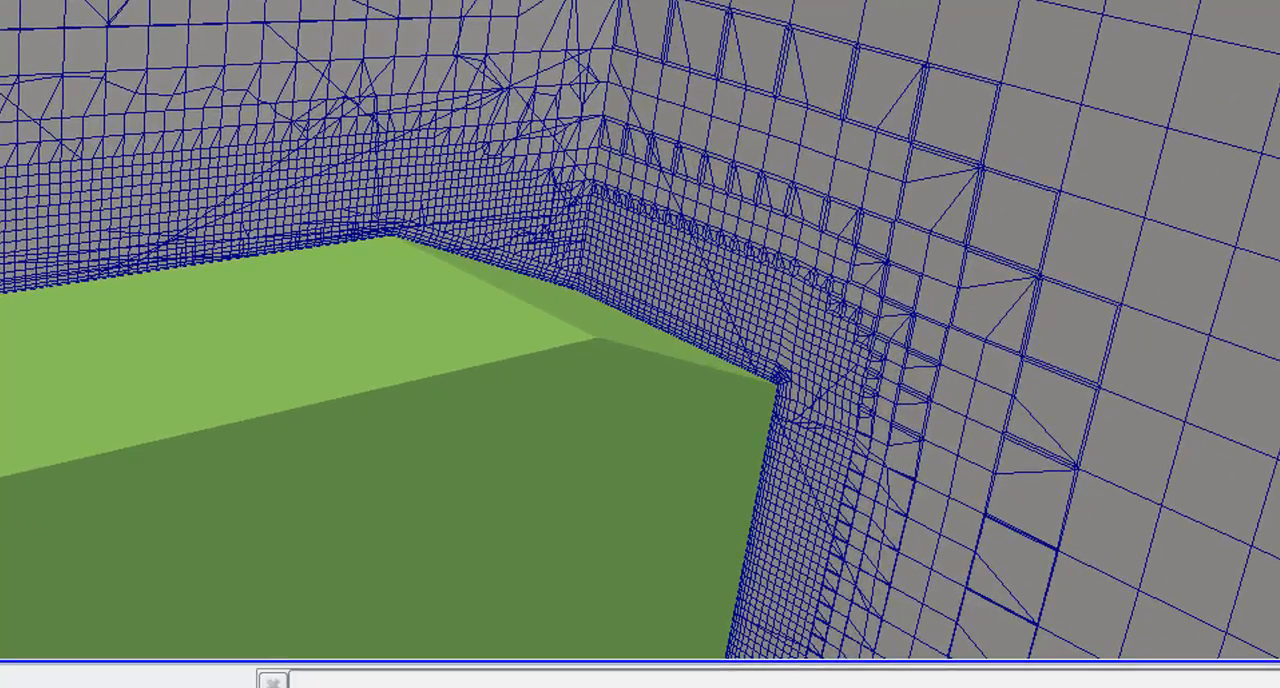
{"action": "left_click_drag", "start_coordinate": [566, 309], "coordinate": [673, 378]}
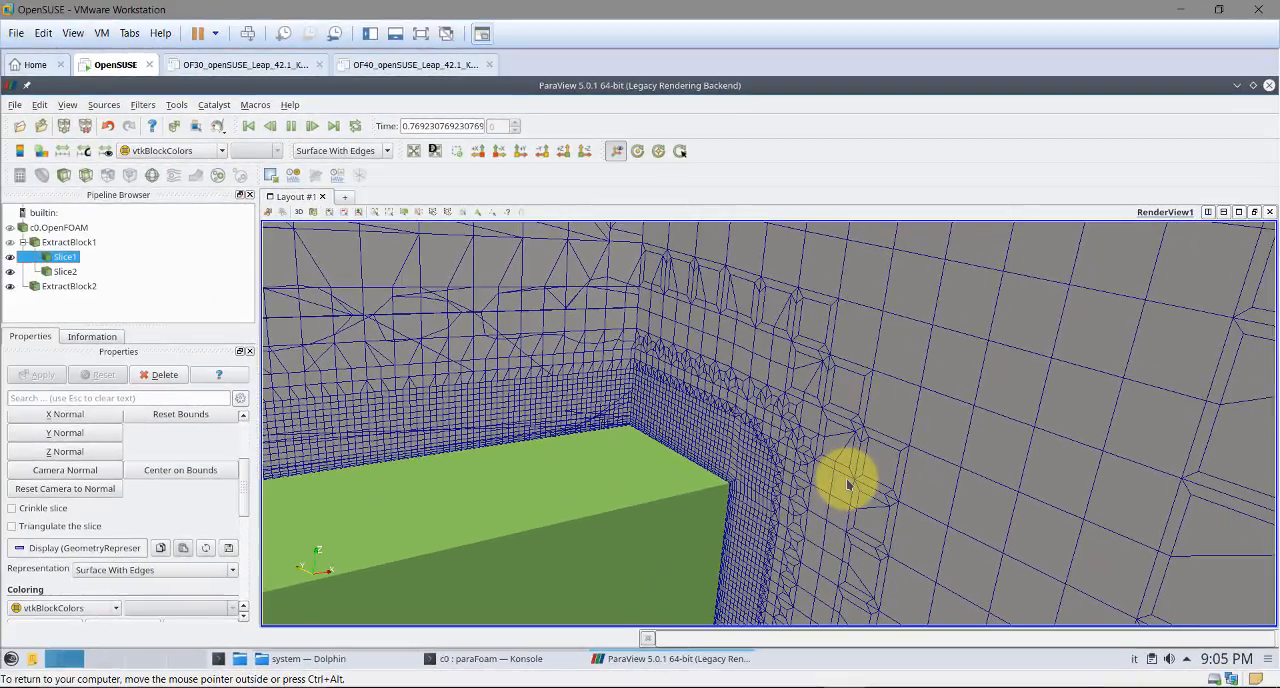